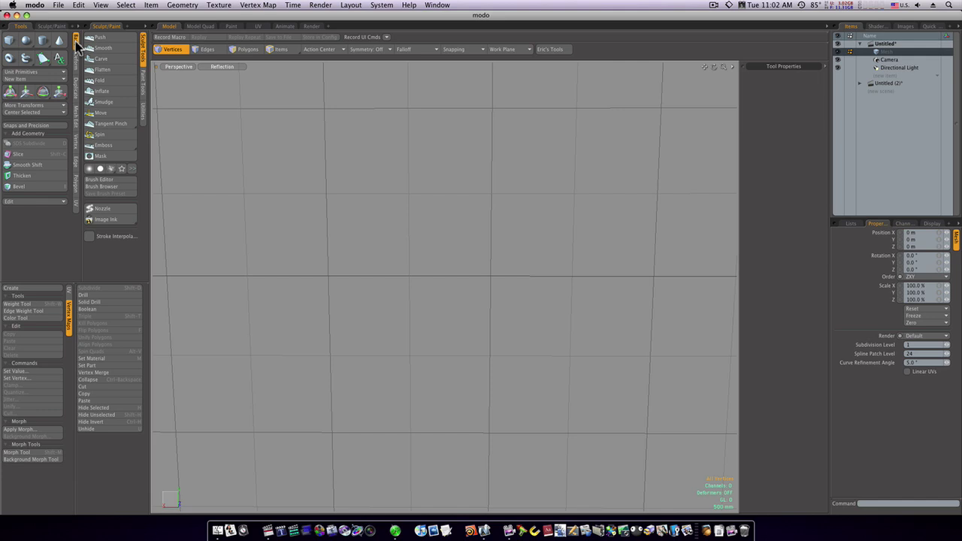
Create a 10-sided cylinder along the Z axis with a radius of about 2.3 m and a length of about 16 m.
click(43, 41)
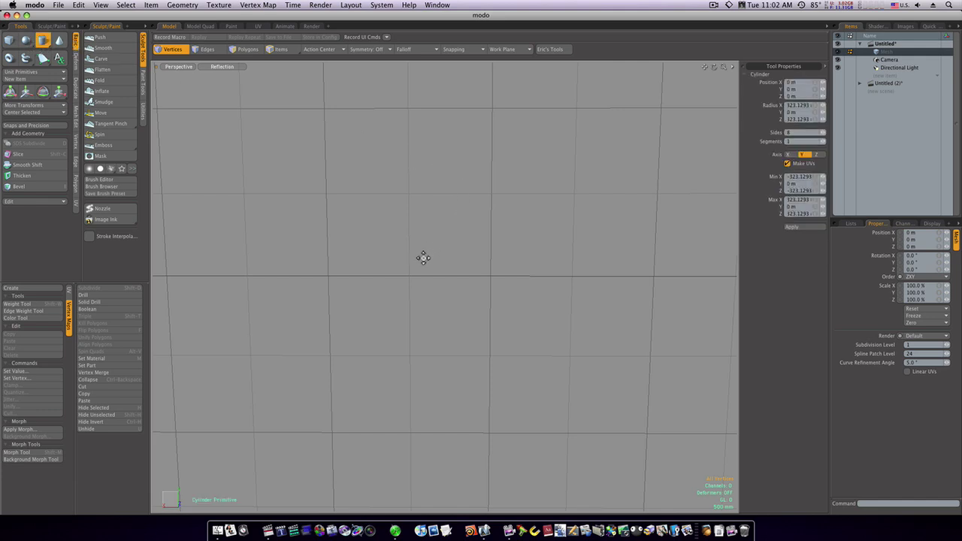
drag(410, 262, 481, 327)
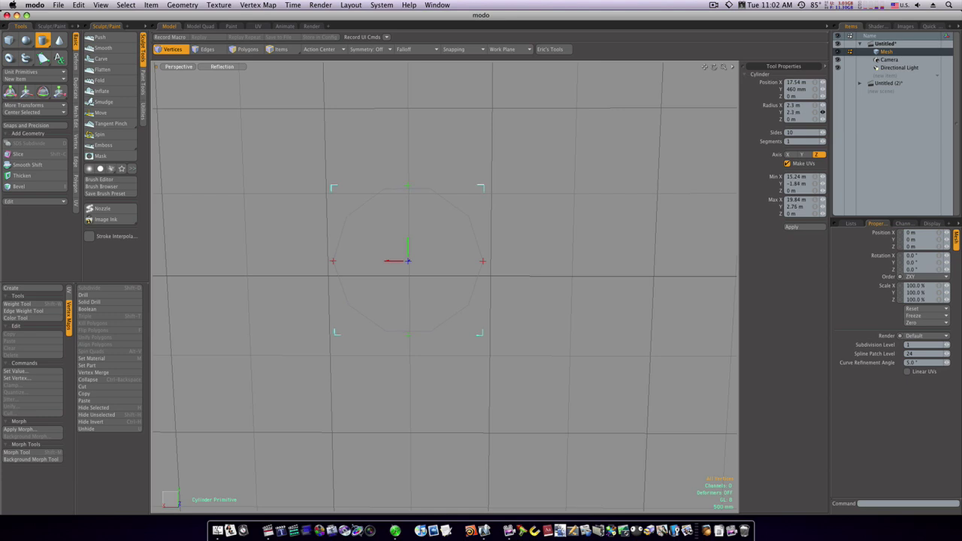
alt+drag(400, 288, 469, 289)
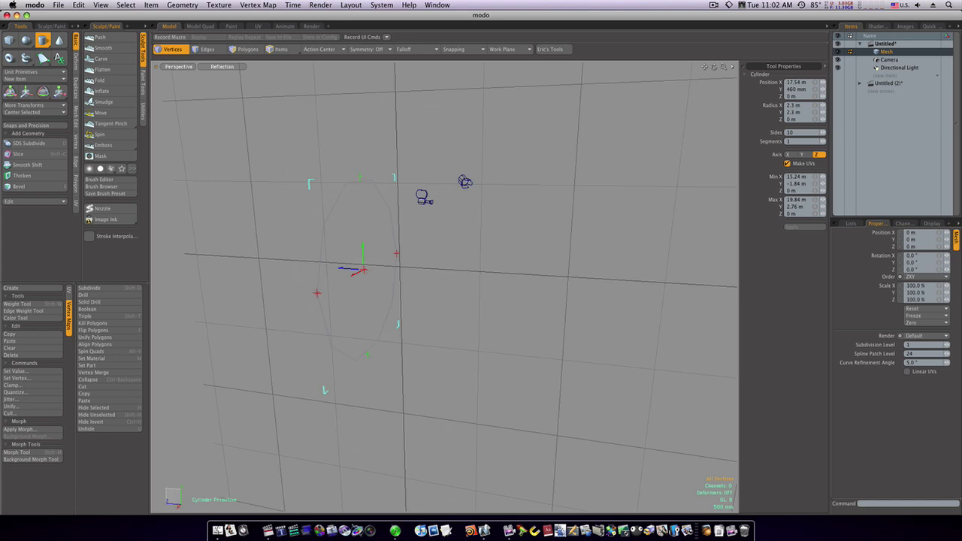
drag(364, 269, 527, 279)
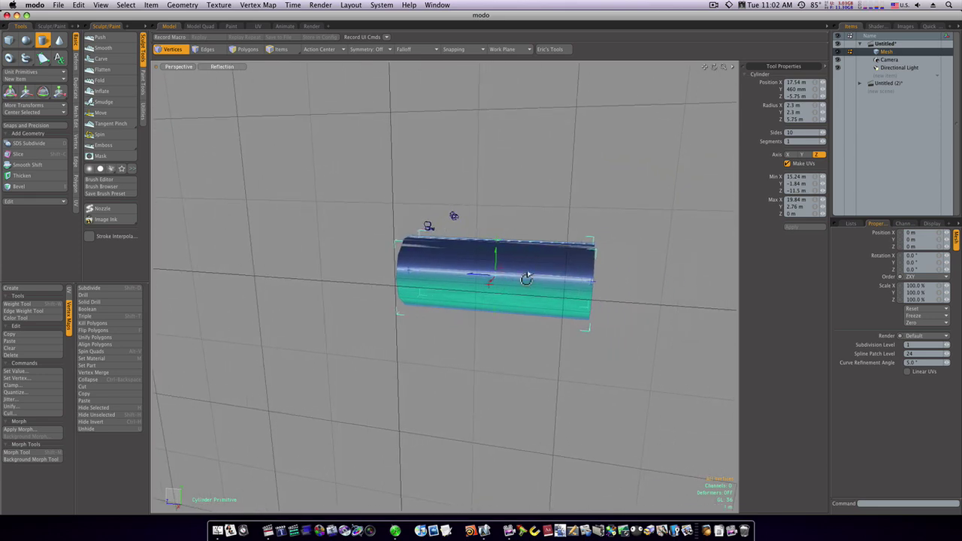
mouse_move(592, 286)
mouse_down()
mouse_move(674, 287)
mouse_move(586, 280)
mouse_up()
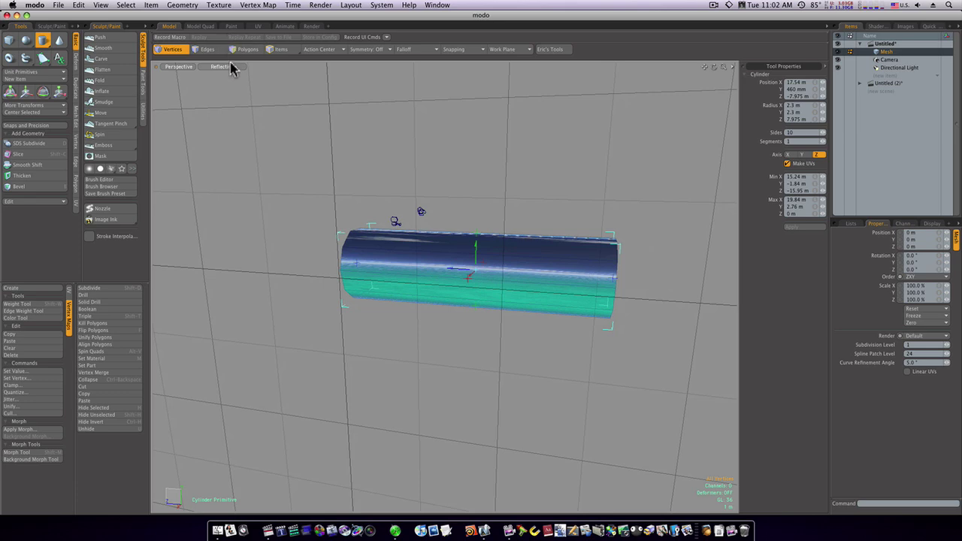
Set the viewport shading to Shaded Texture and drop the cylinder tool.
click(228, 66)
click(226, 100)
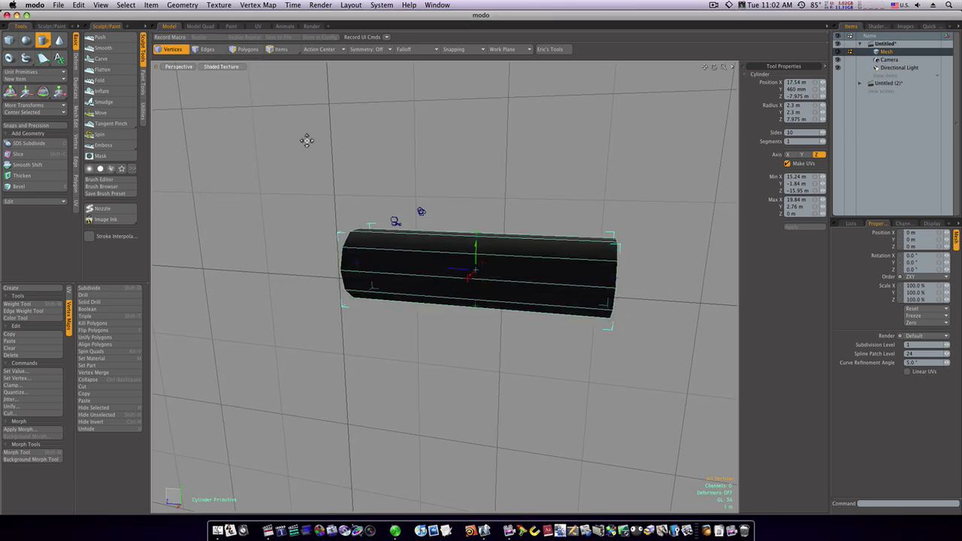
alt+drag(477, 212, 245, 211)
alt+drag(384, 226, 368, 217)
key(q)
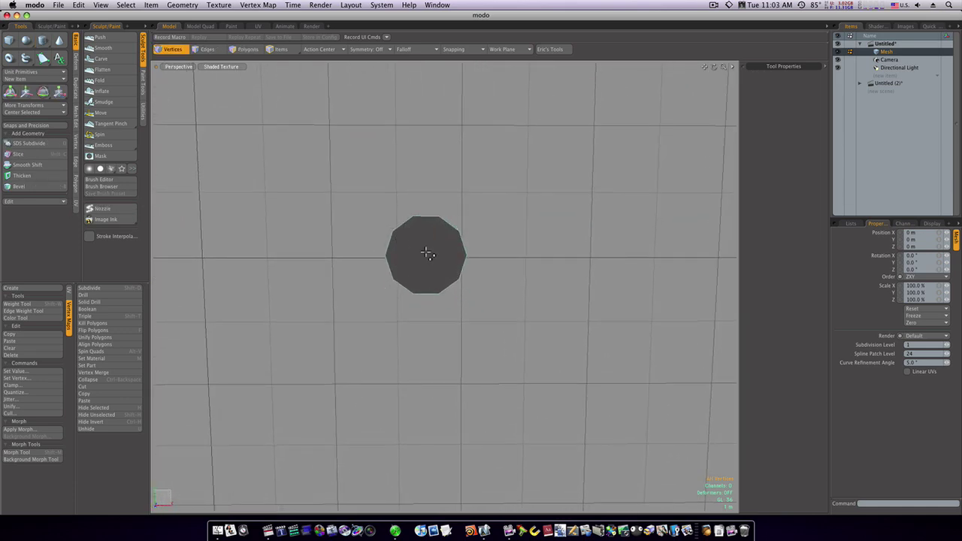
Select the end cap polygons at both ends of the cylinder and delete them to leave an open tube.
key(space)
key(space)
click(425, 252)
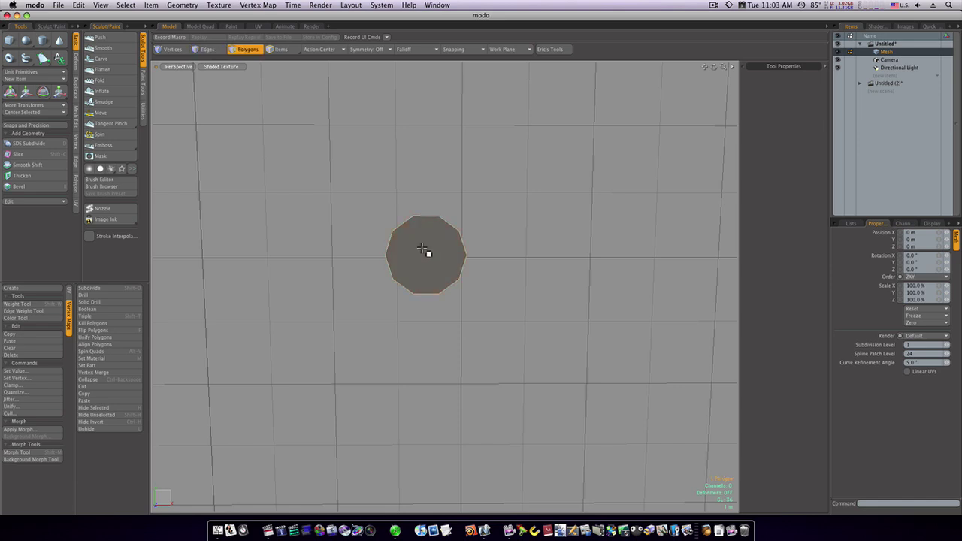
alt+drag(422, 248, 614, 260)
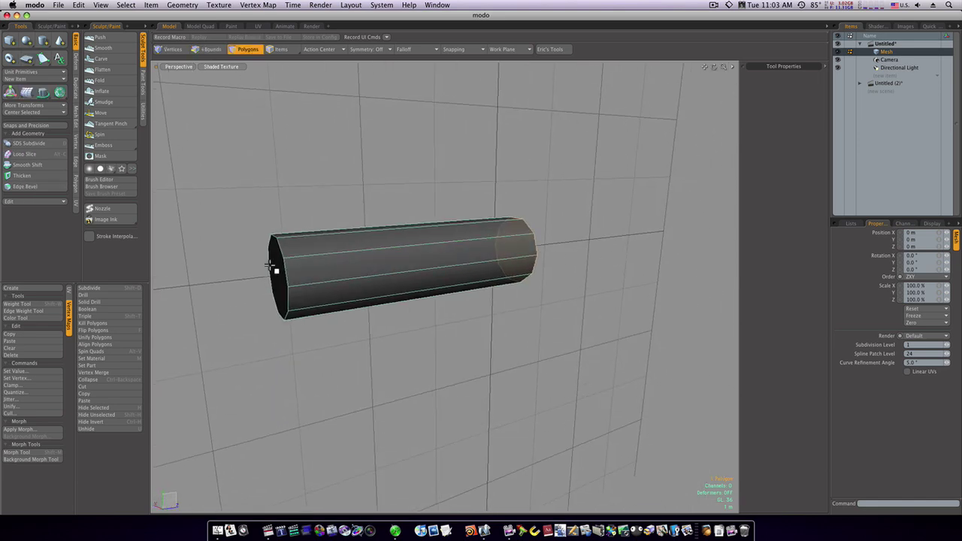
alt+drag(398, 279, 237, 270)
key(Delete)
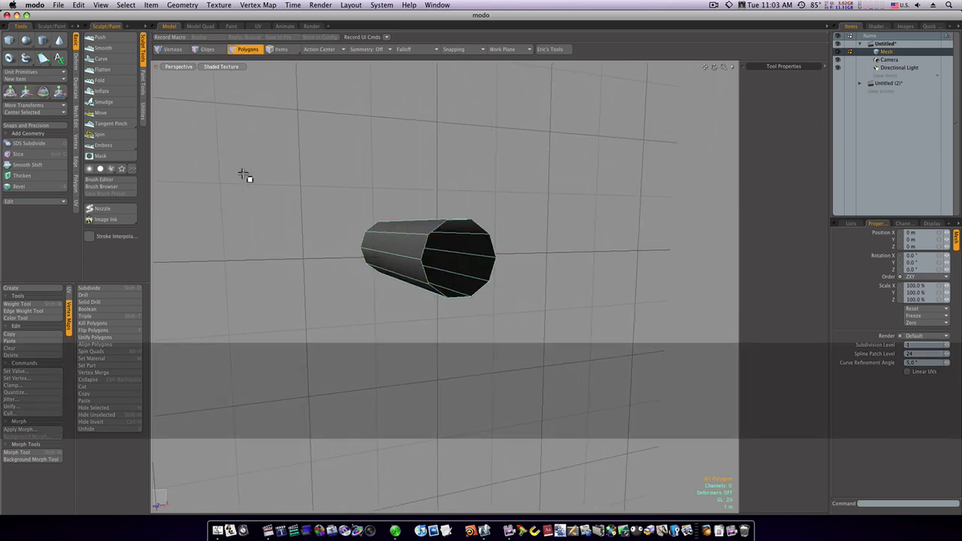
Thicken the open tube's walls with an offset of about 550 mm.
alt+drag(404, 318, 380, 324)
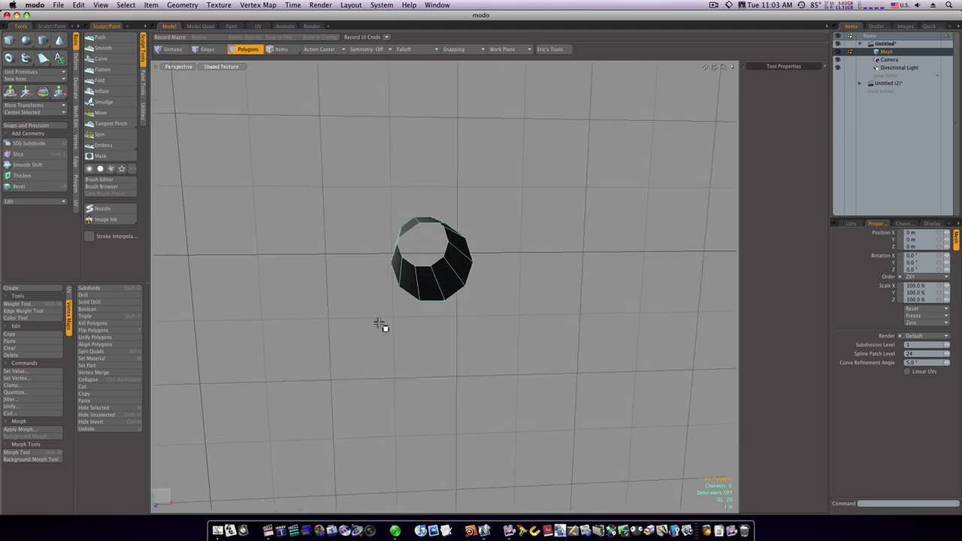
click(30, 176)
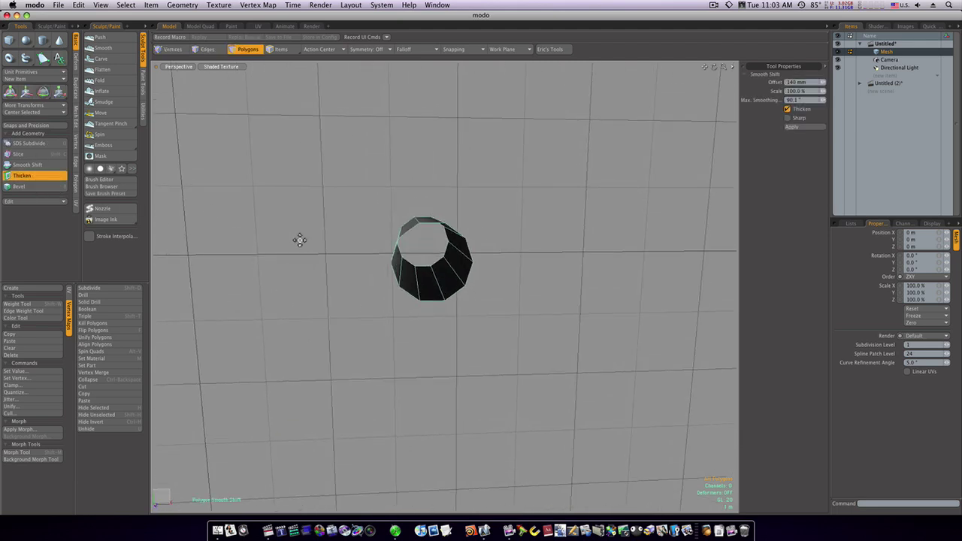
mouse_move(427, 264)
alt+mouse_down()
mouse_move(454, 264)
mouse_move(425, 249)
mouse_move(355, 249)
mouse_move(575, 250)
alt+mouse_up()
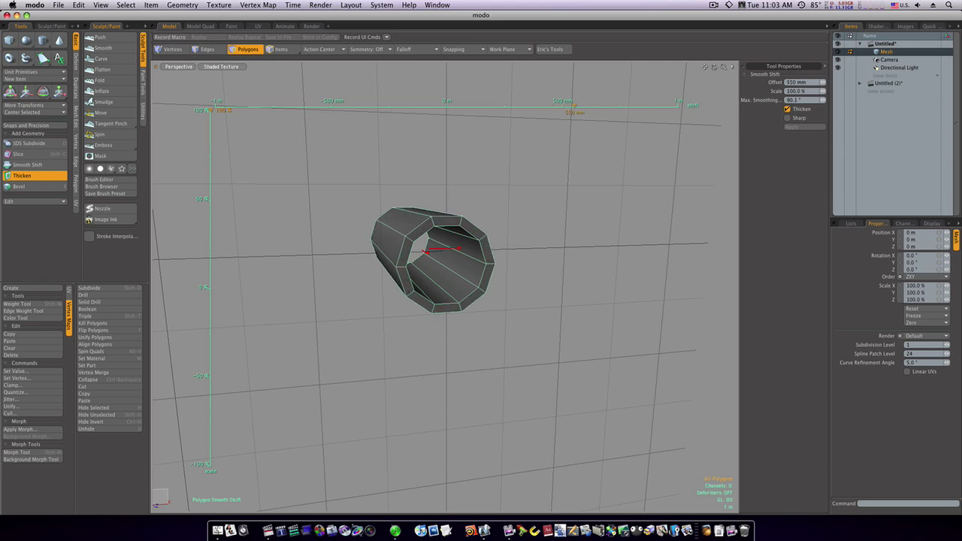
key(q)
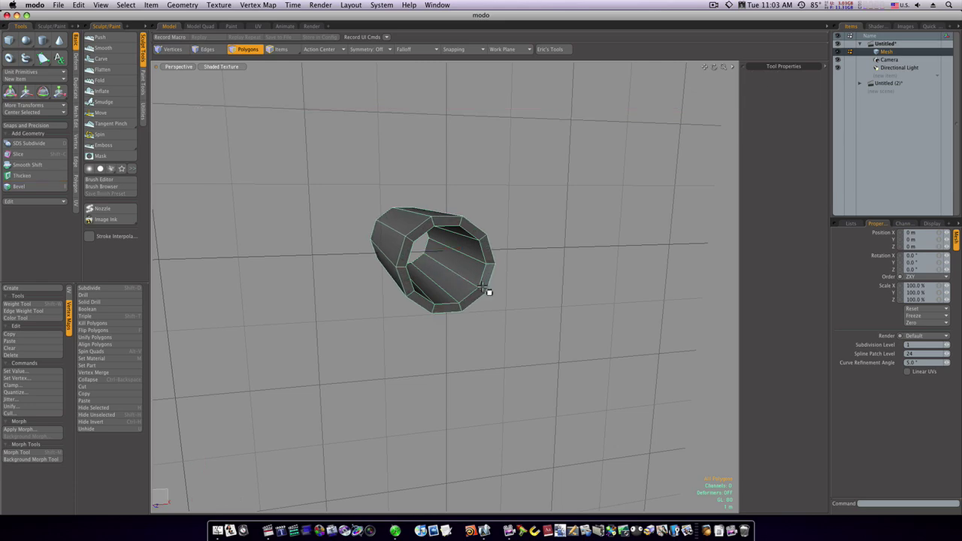
Rotate the whole tube about -18.5° around Z so a vertex points straight down.
alt+drag(539, 280, 505, 258)
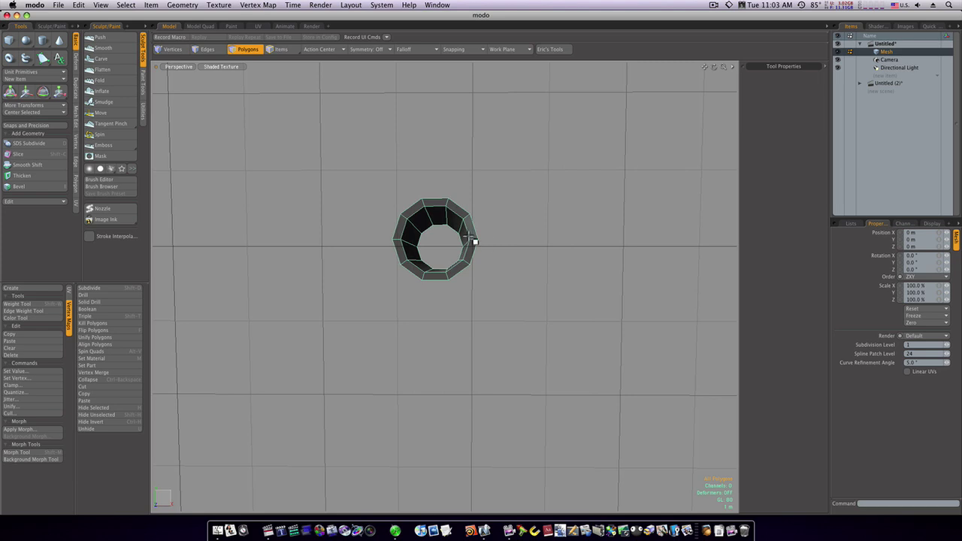
click(436, 203)
mouse_move(472, 222)
mouse_down()
mouse_move(473, 264)
mouse_move(444, 280)
mouse_move(404, 253)
mouse_up()
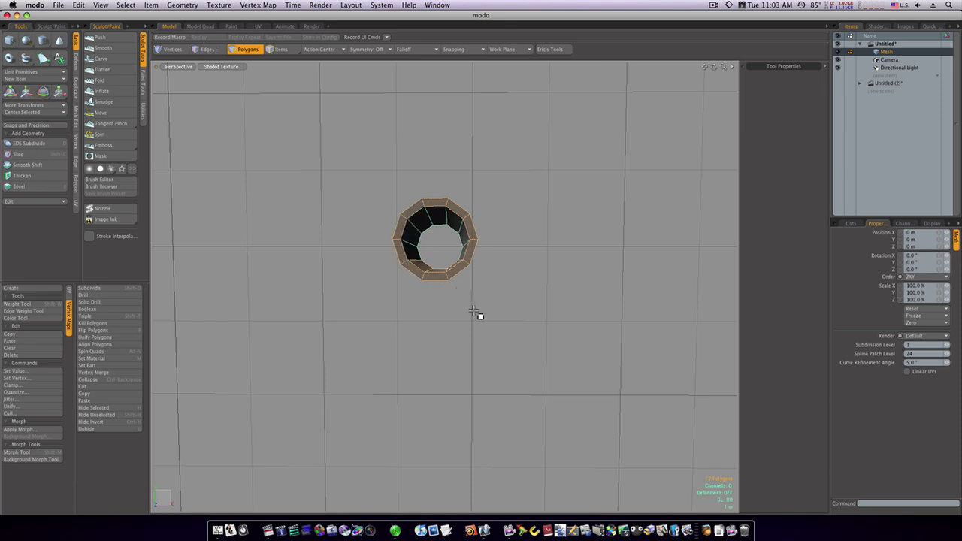
key(e)
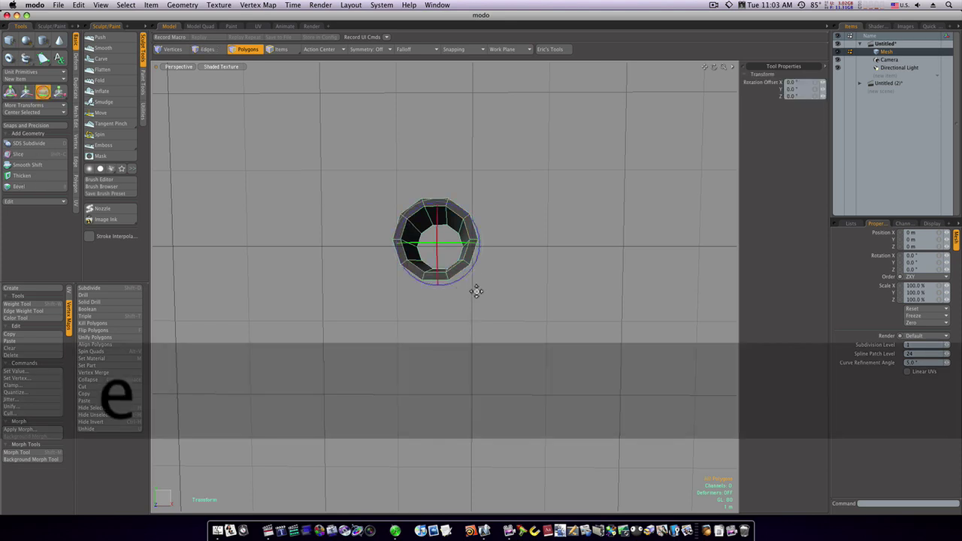
drag(481, 261, 483, 245)
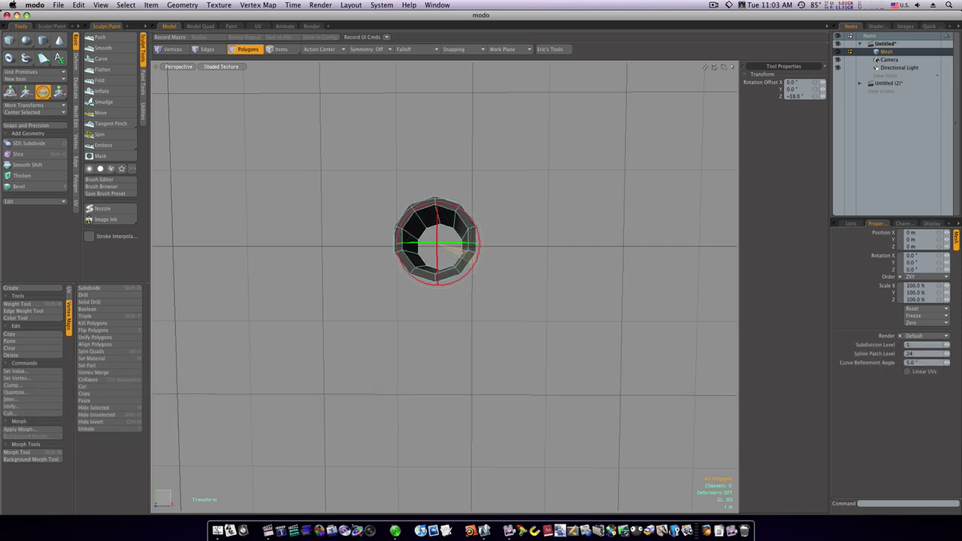
drag(484, 245, 483, 244)
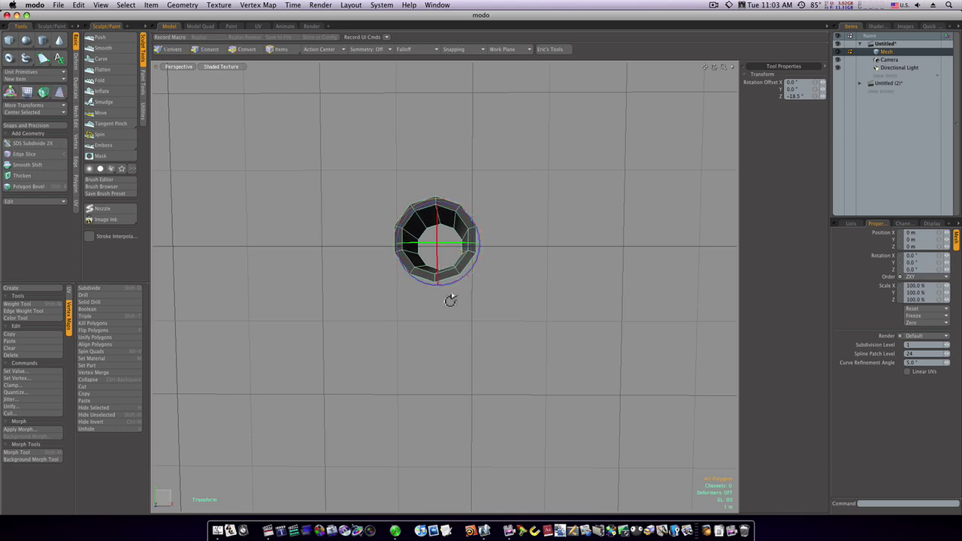
mouse_move(451, 301)
alt+mouse_down()
mouse_move(526, 306)
mouse_move(535, 318)
mouse_move(483, 316)
mouse_move(434, 293)
alt+mouse_up()
key(space)
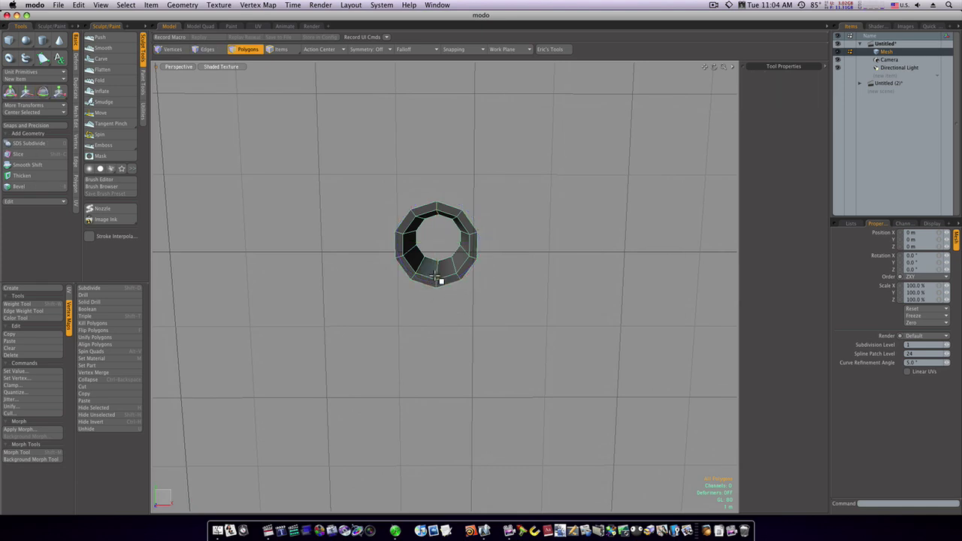
Extrude the two lowest outer side polygons of the tube downward to form a base running along its length.
mouse_move(440, 294)
alt+mouse_down()
mouse_move(437, 242)
mouse_move(446, 258)
mouse_move(436, 260)
alt+mouse_up()
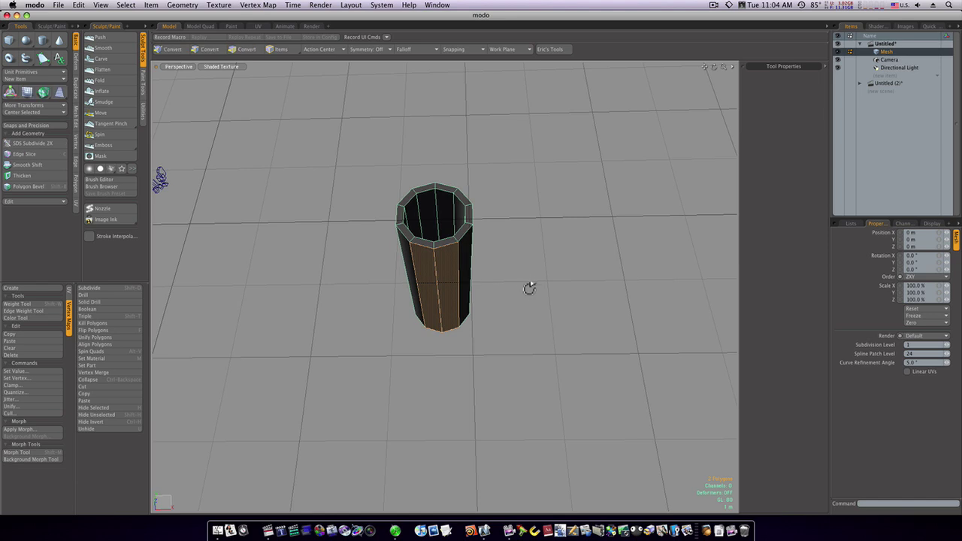
alt+drag(528, 286, 531, 338)
key(x)
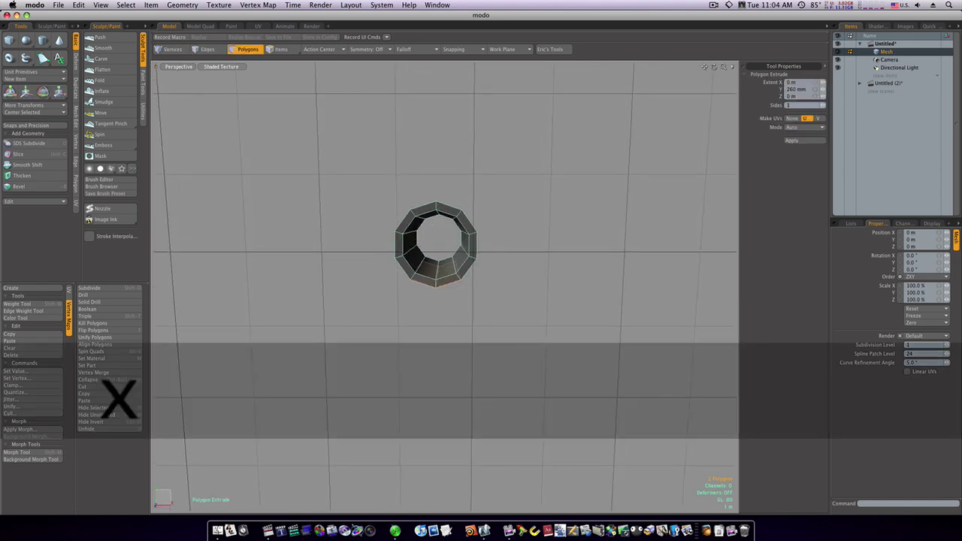
drag(440, 238, 438, 290)
alt+drag(612, 326, 570, 333)
key(space)
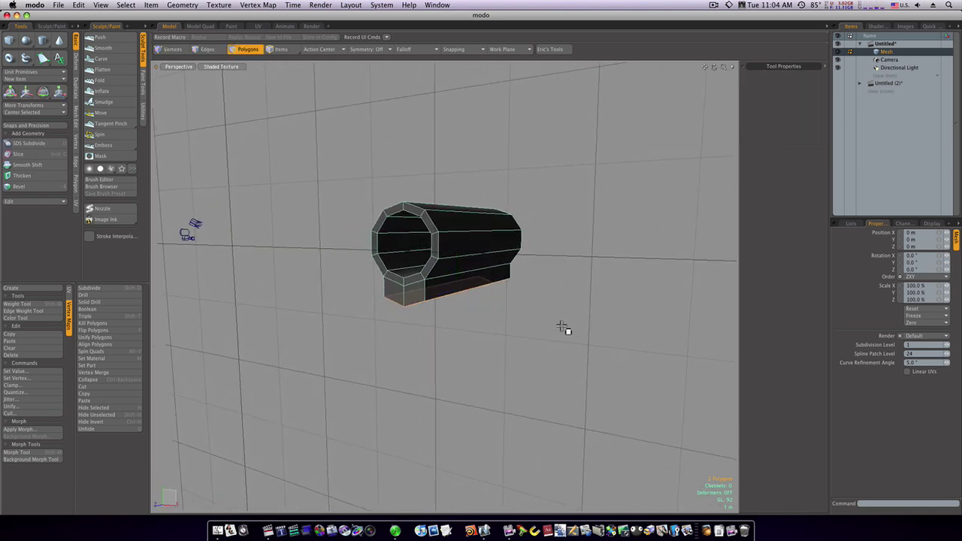
In the Model Quad layout, select the six bottom vertices of the extruded base and scale them along Y to flatten its underside.
key(ctrl+space)
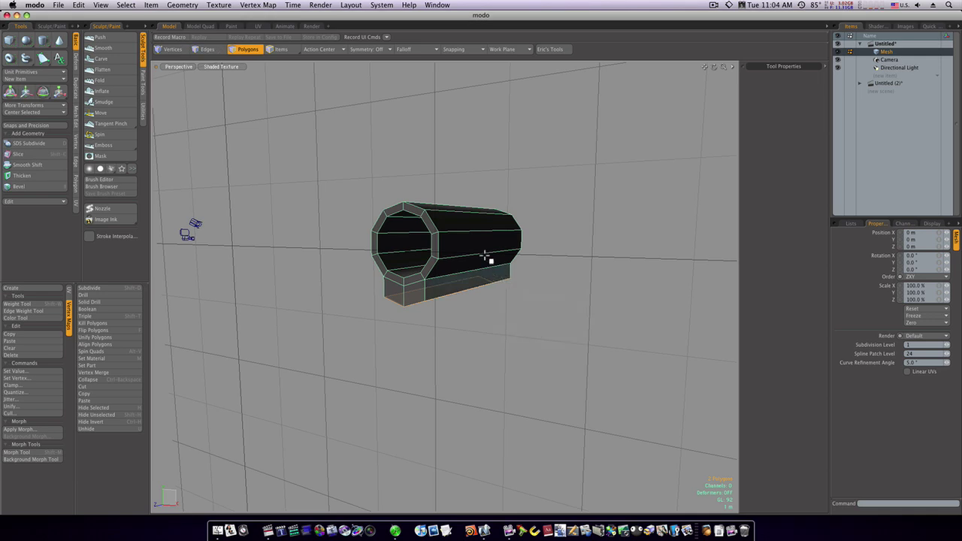
click(210, 26)
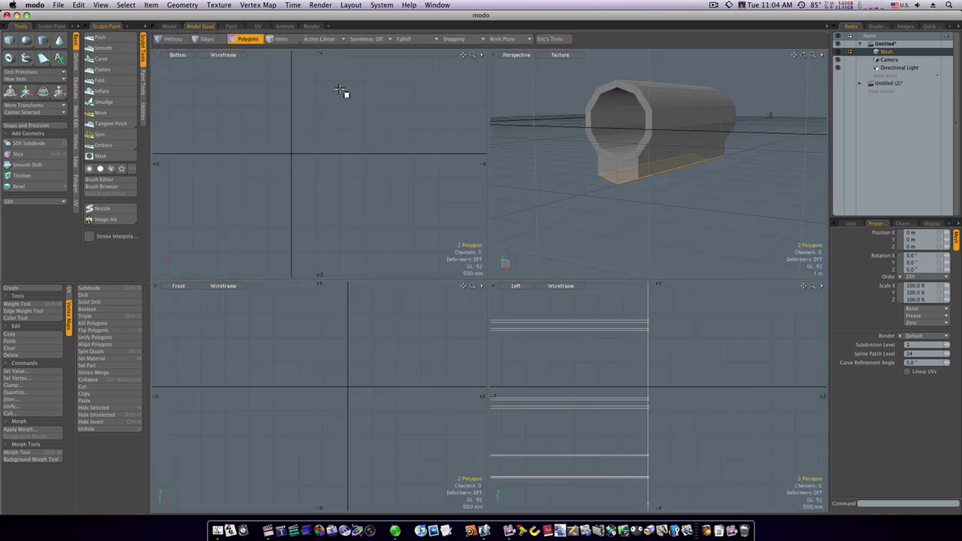
click(173, 39)
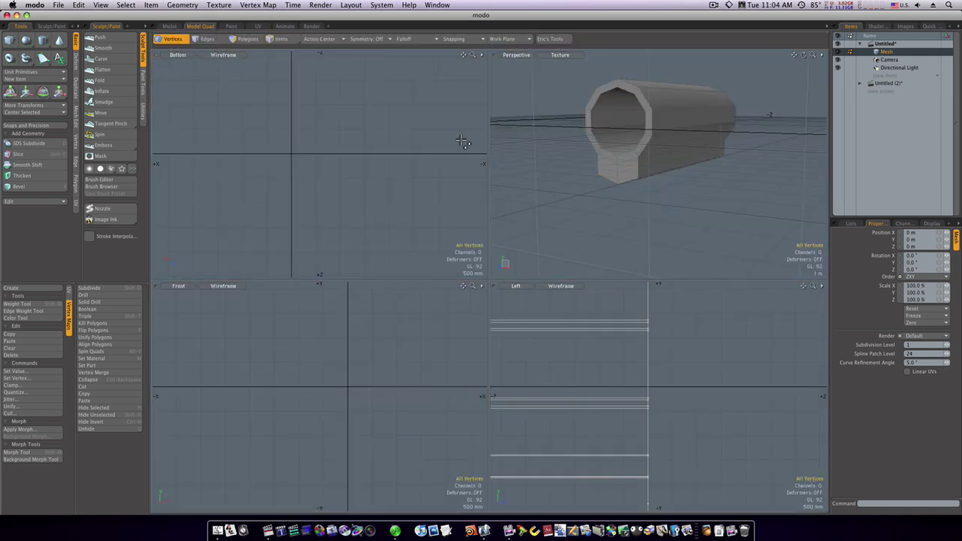
click(598, 175)
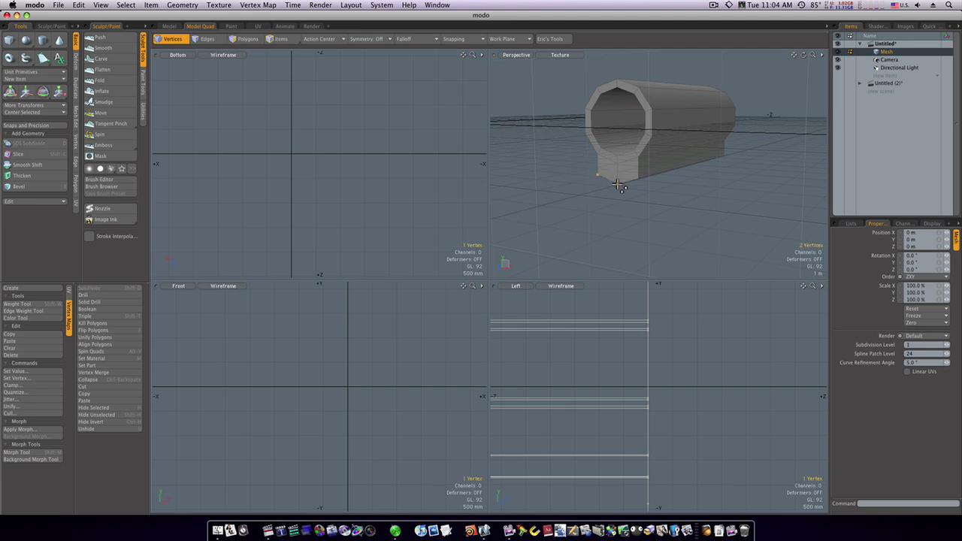
shift+click(617, 184)
alt+drag(671, 190, 486, 191)
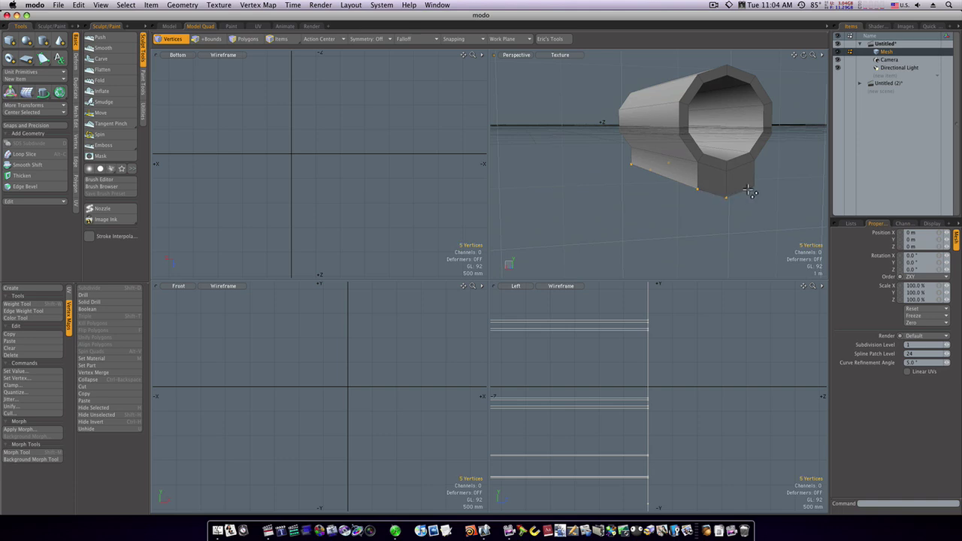
key(r)
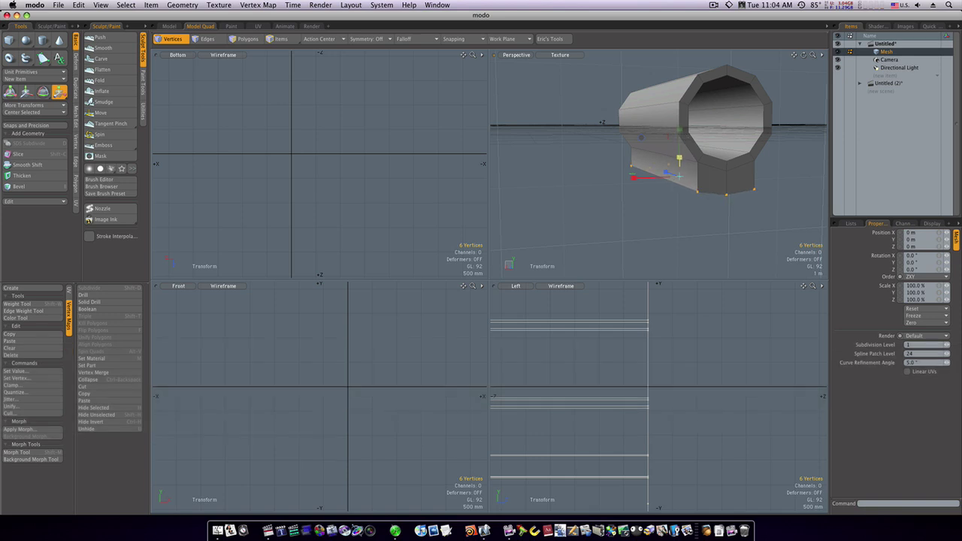
key(space)
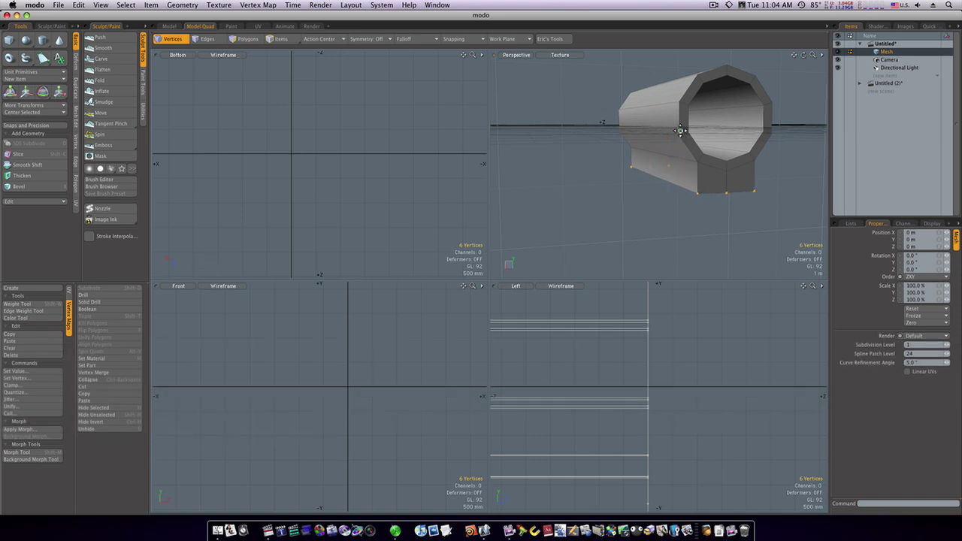
key(r)
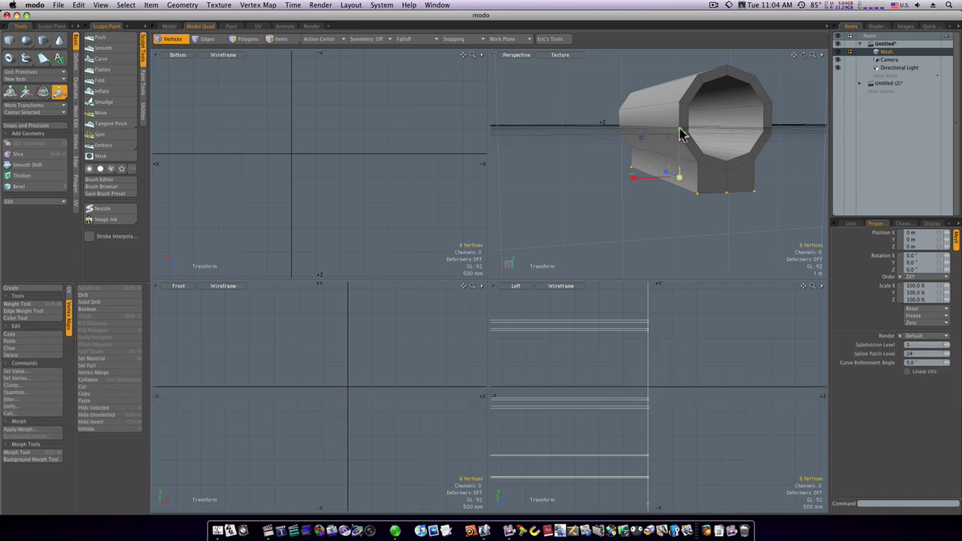
key(space)
click(556, 154)
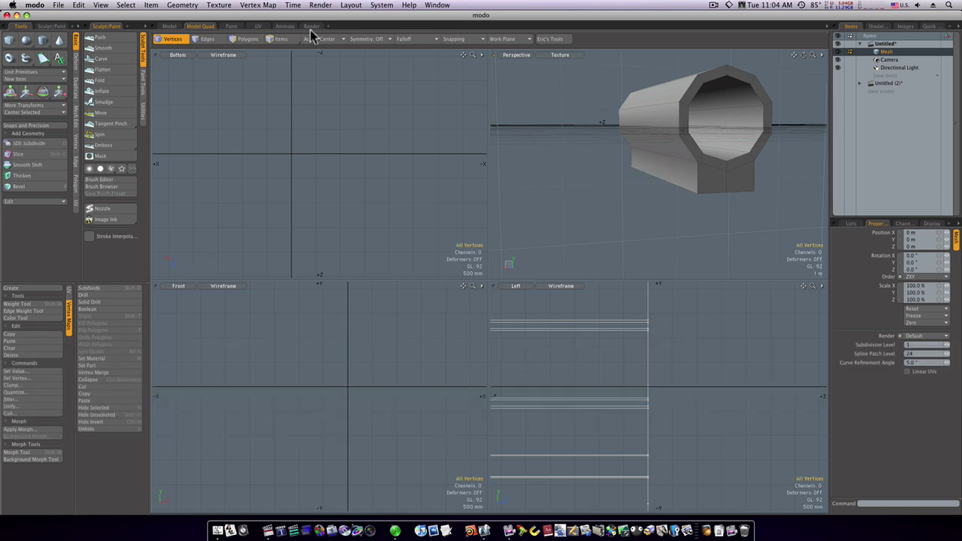
Return to the single-view Model layout and switch to edge selection mode.
click(169, 26)
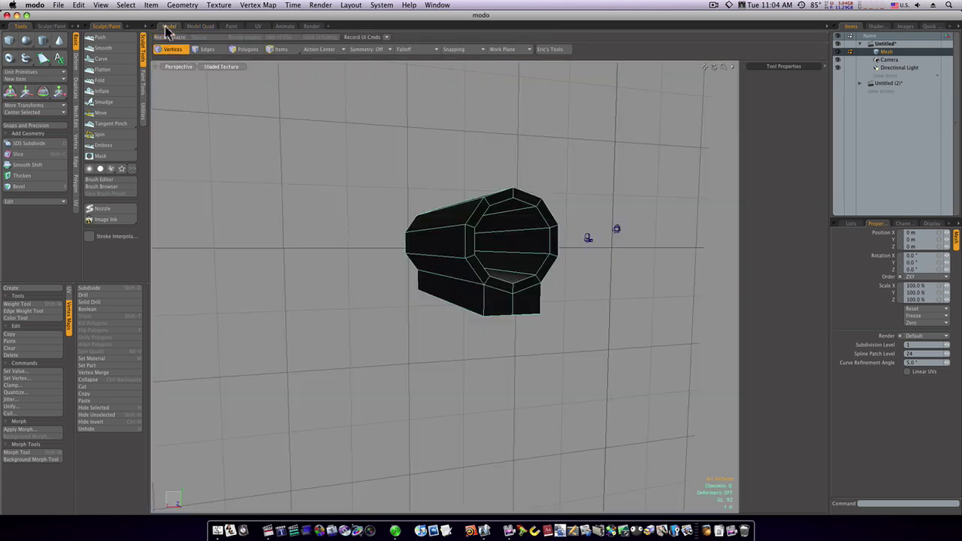
alt+drag(736, 248, 822, 251)
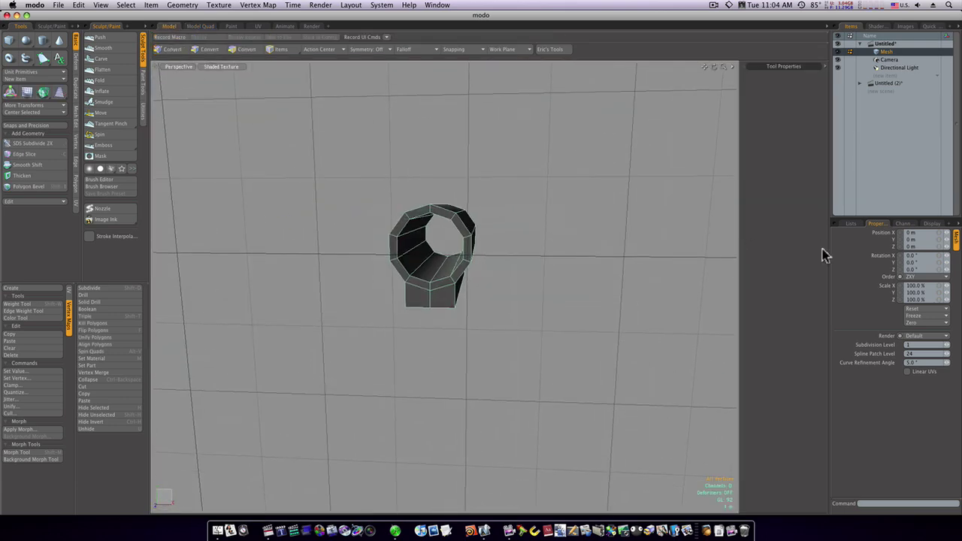
alt+drag(541, 303, 498, 298)
key(space)
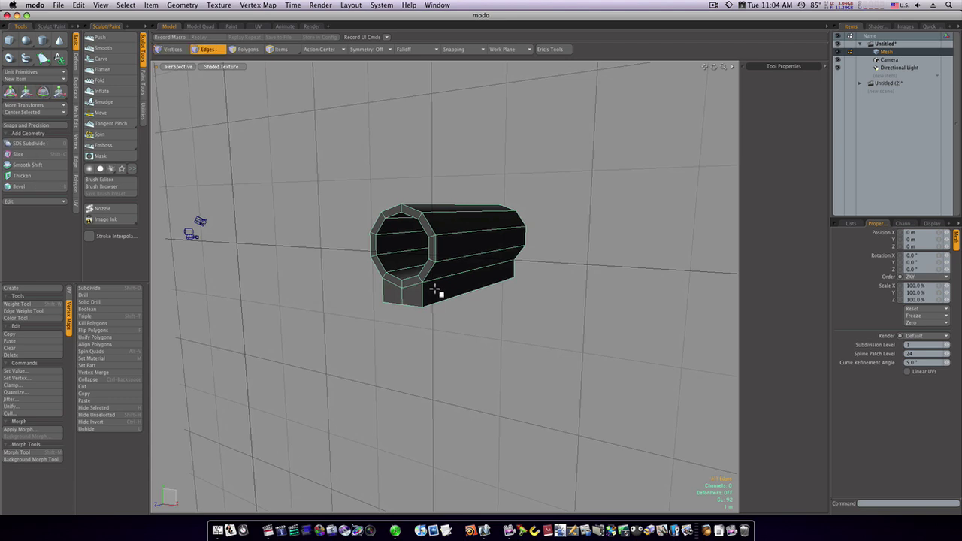
Shift the two long side polygons of the base outward by about 11.05 m to form a wide flat plate.
key(space)
click(448, 289)
alt+drag(443, 296, 451, 314)
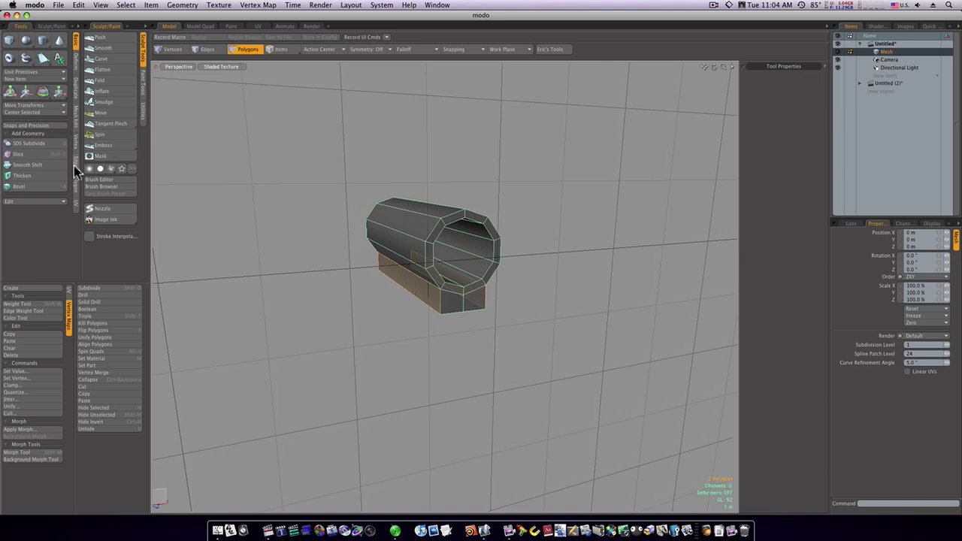
click(77, 185)
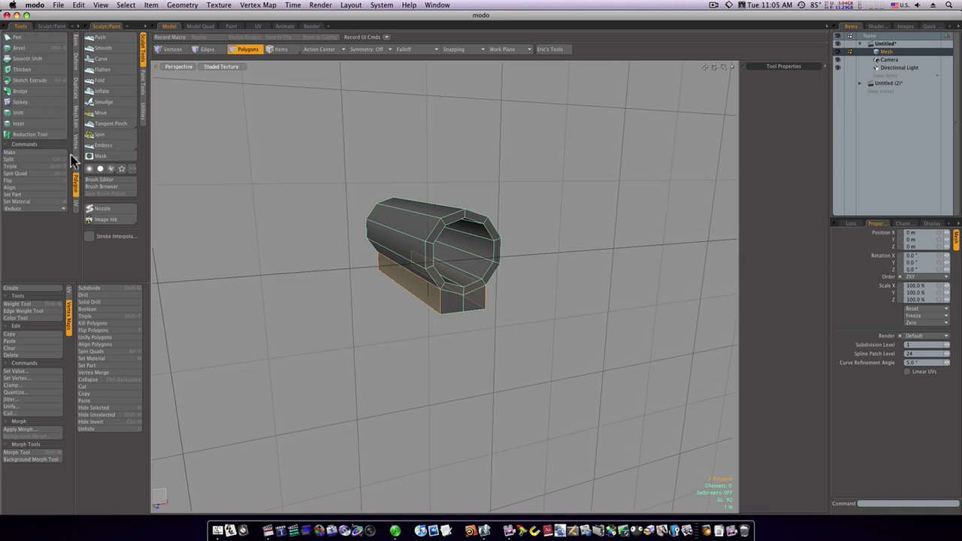
click(48, 113)
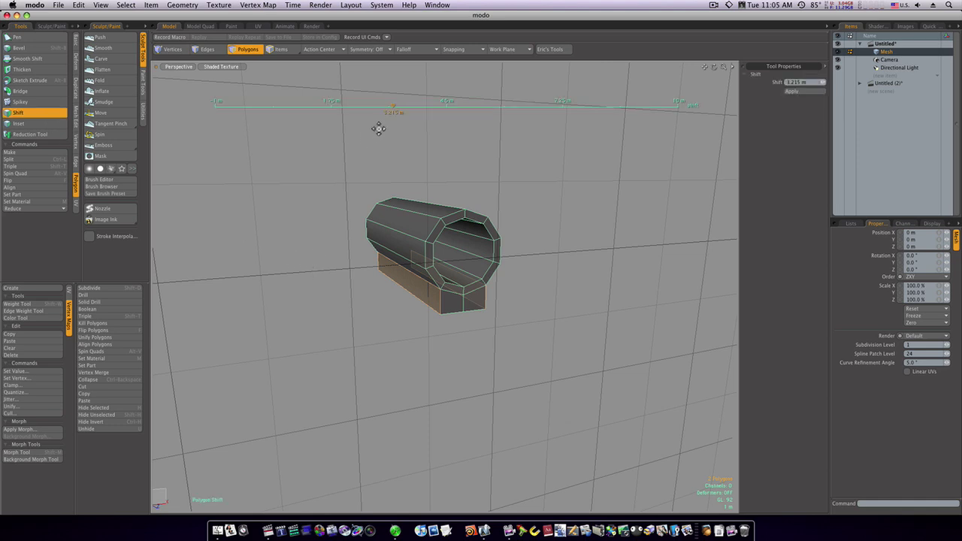
drag(392, 106, 553, 106)
alt+drag(430, 301, 398, 340)
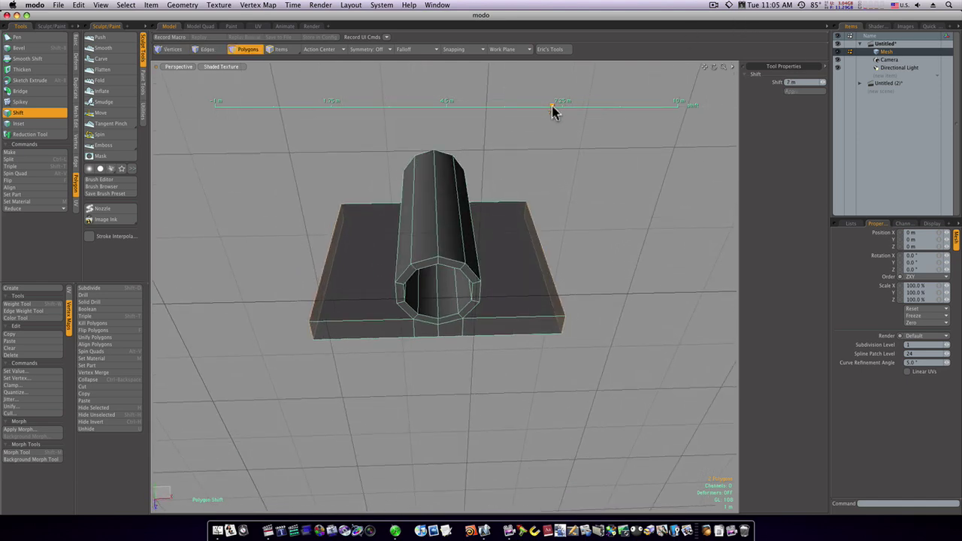
drag(552, 112, 481, 108)
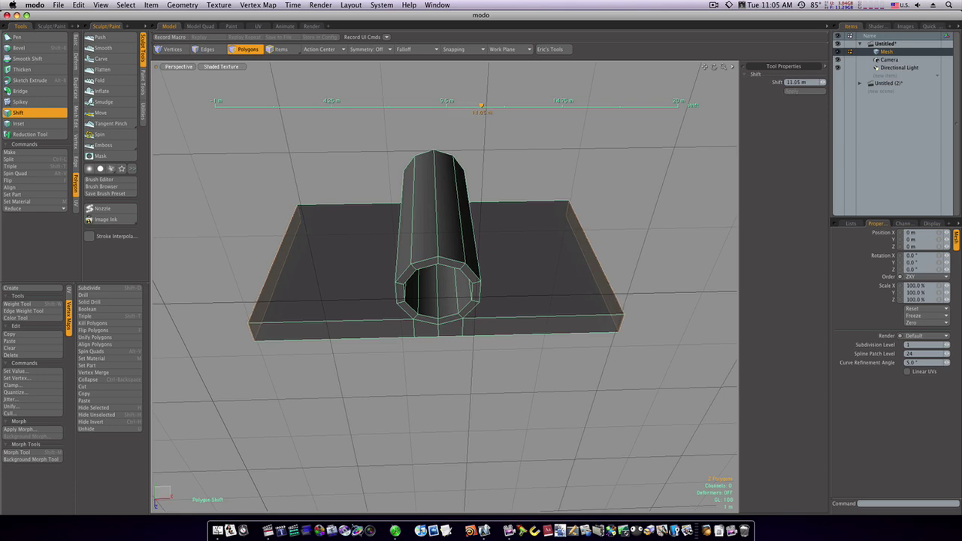
key(space)
click(551, 188)
Preview the tube and widened base as a subdivision surface, and return to the plain polygon cage.
scroll(498, 251, down, 4)
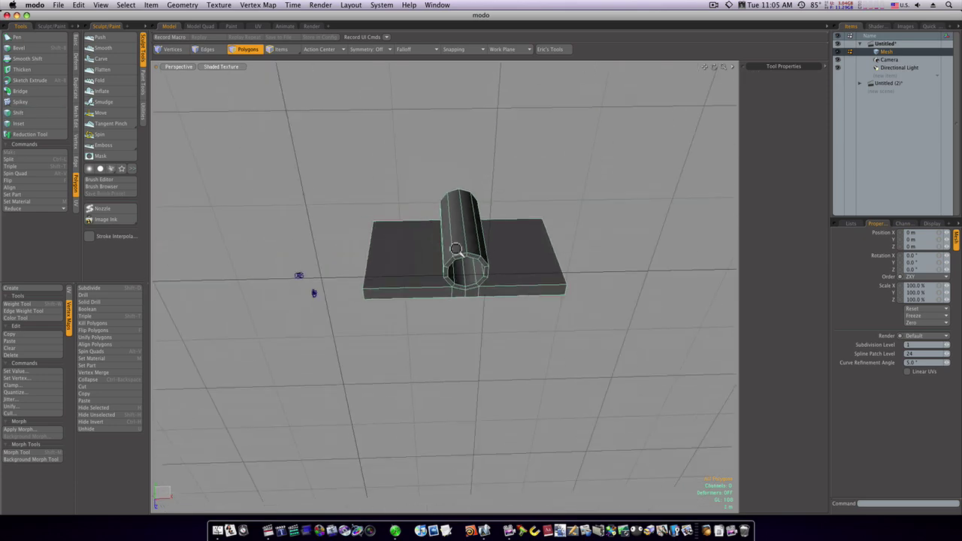
alt+drag(458, 255, 500, 258)
scroll(464, 245, up, 4)
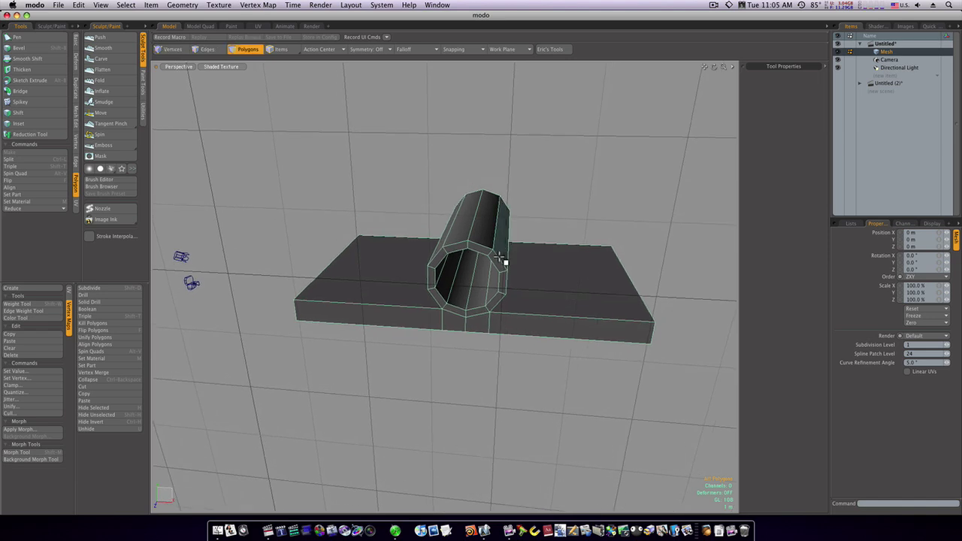
key(Tab)
key(Tab)
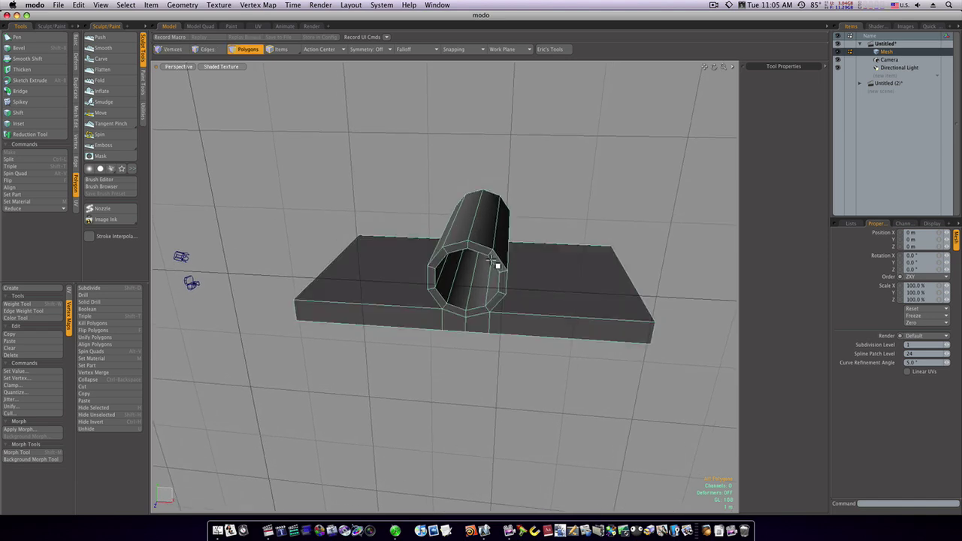
alt+drag(494, 262, 466, 240)
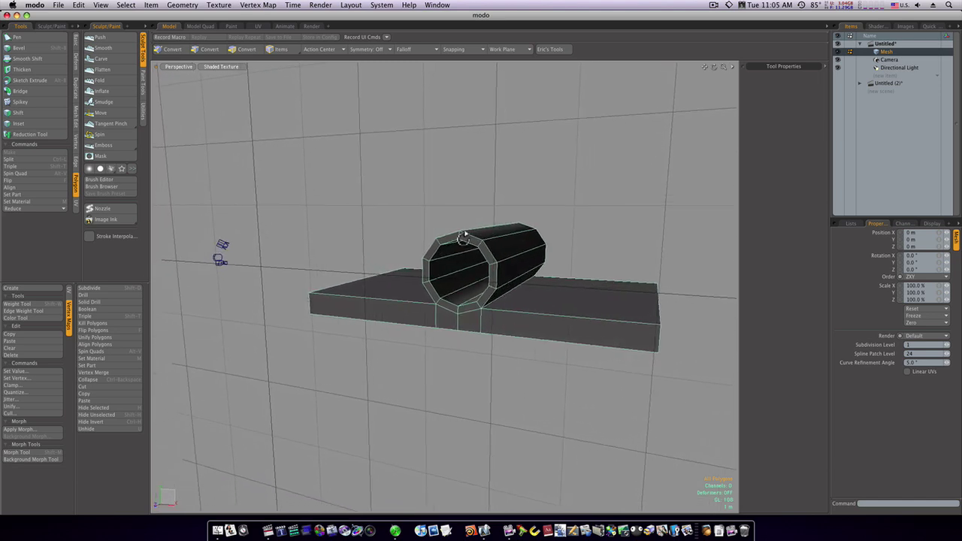
Loop Slice the tube's inner wall near both ends in Symmetry mode with two slices at about 3%.
click(75, 114)
click(60, 100)
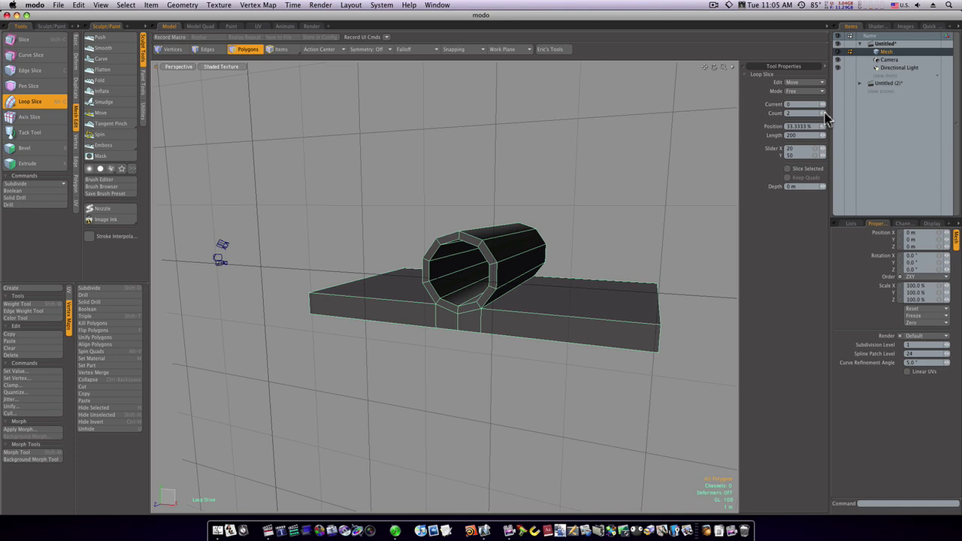
click(822, 91)
click(813, 106)
key(space)
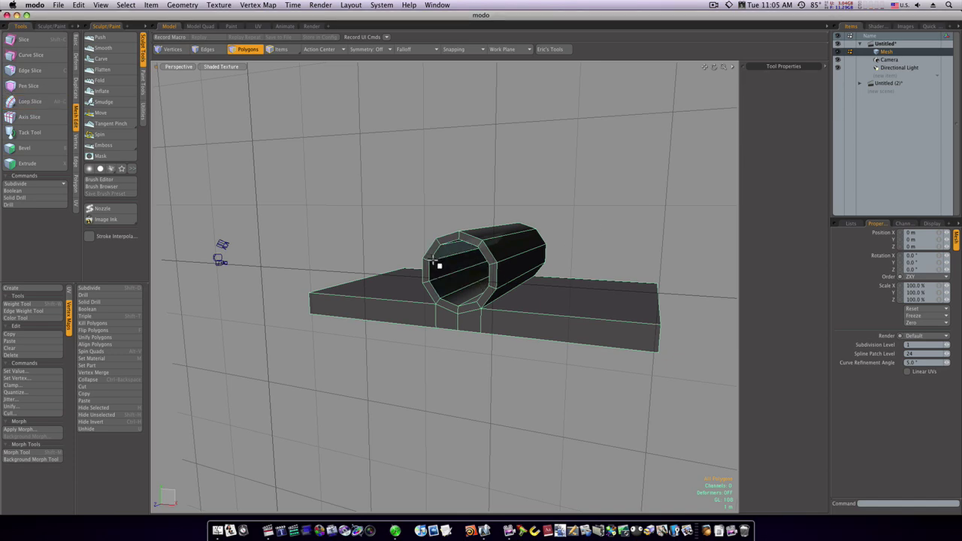
drag(435, 262, 446, 281)
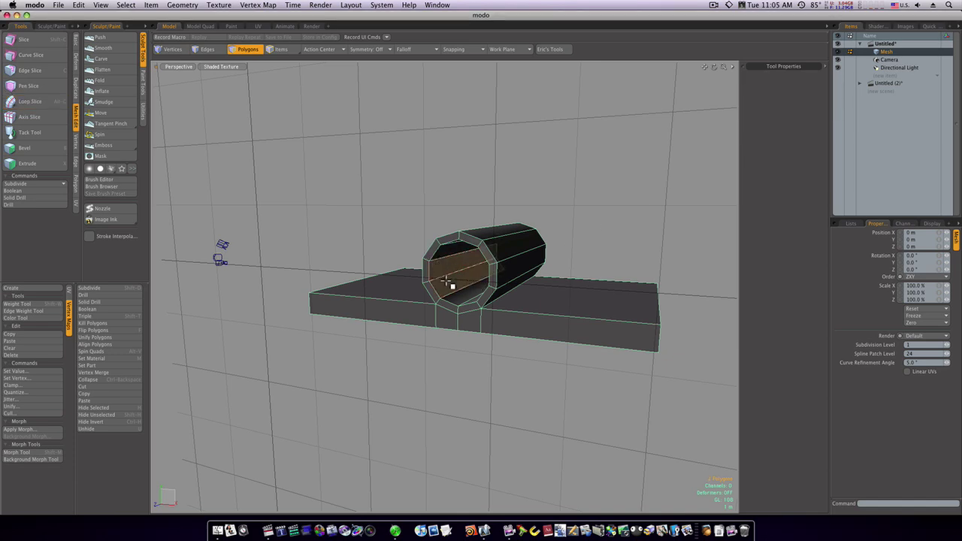
click(34, 101)
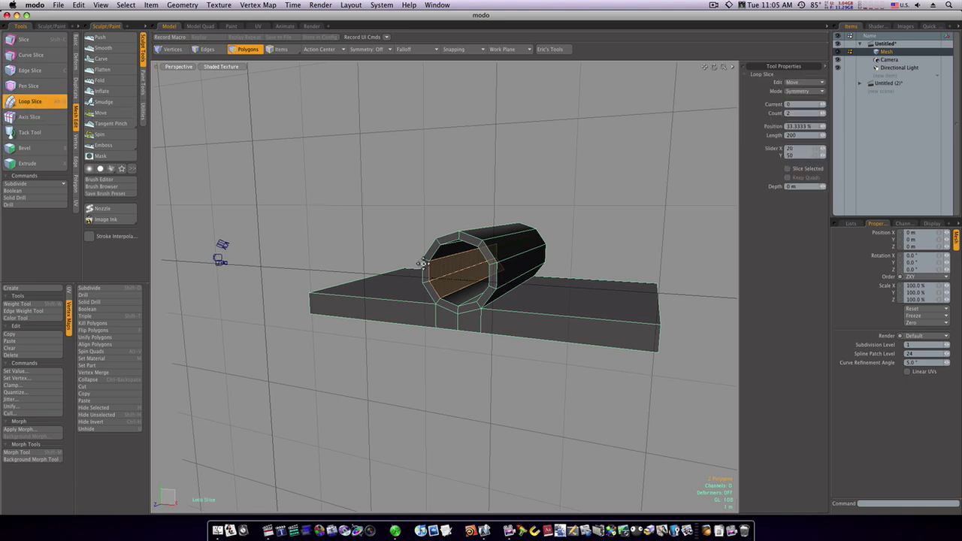
drag(438, 269, 446, 269)
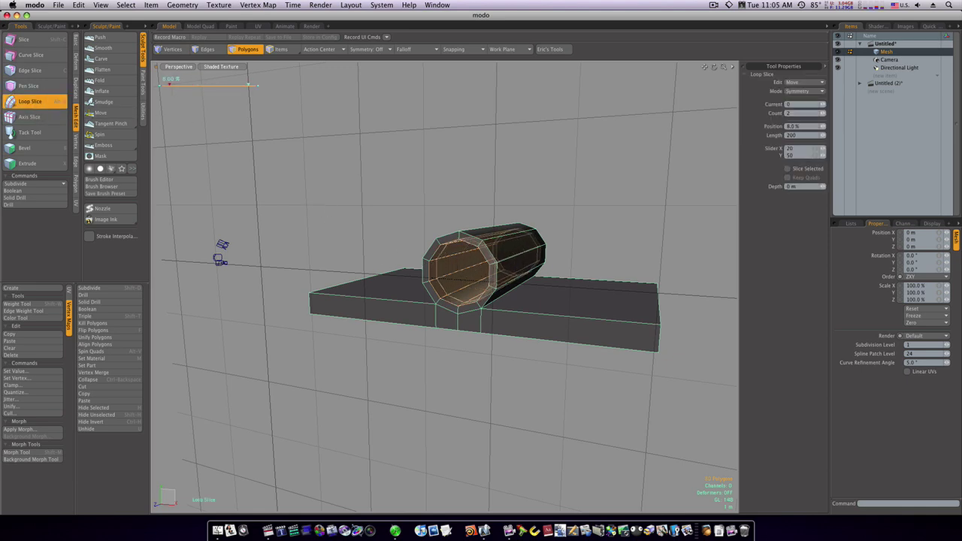
drag(169, 85, 164, 84)
key(space)
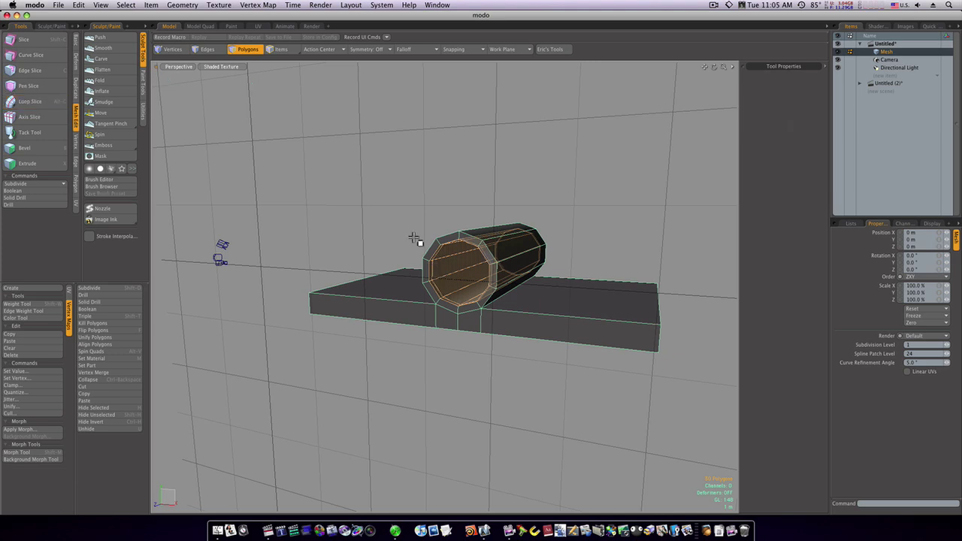
click(414, 239)
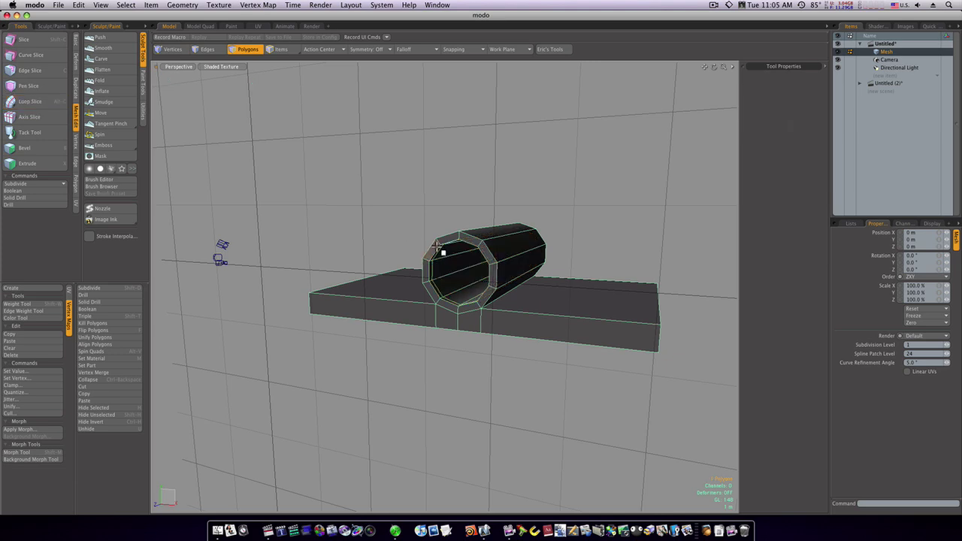
Loop Slice the ring face at the tube's front end with two symmetric slices, the outer one at 83.5%.
ctrl+alt+drag(442, 240, 500, 237)
click(31, 104)
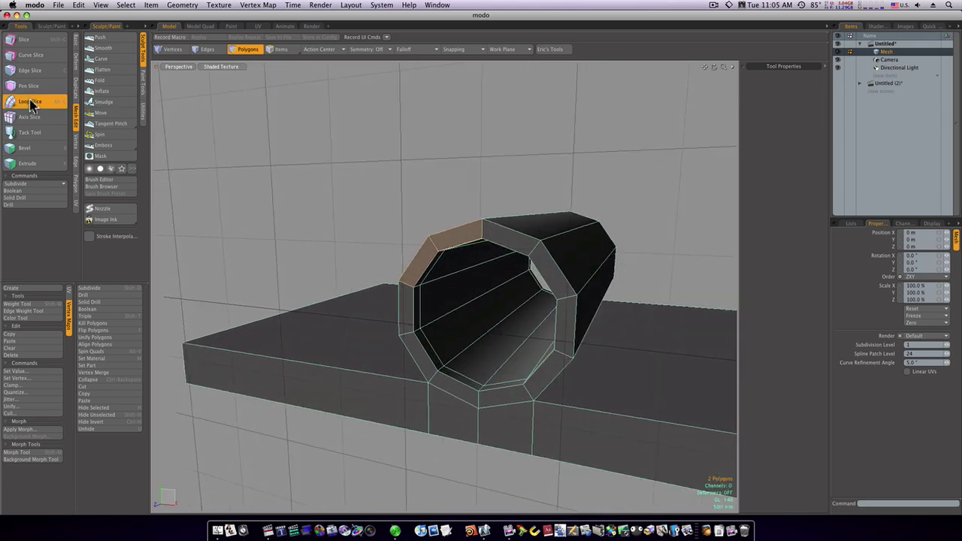
click(350, 150)
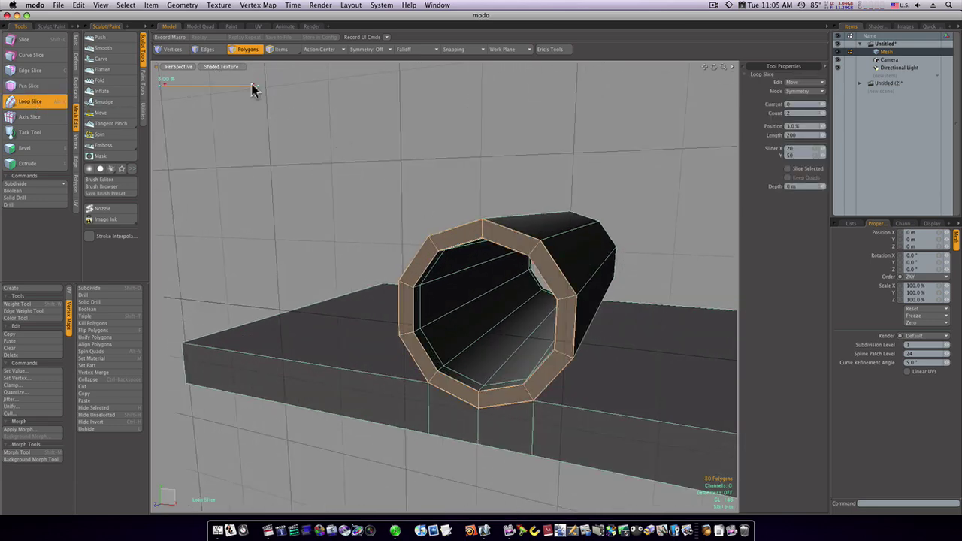
drag(252, 84, 248, 84)
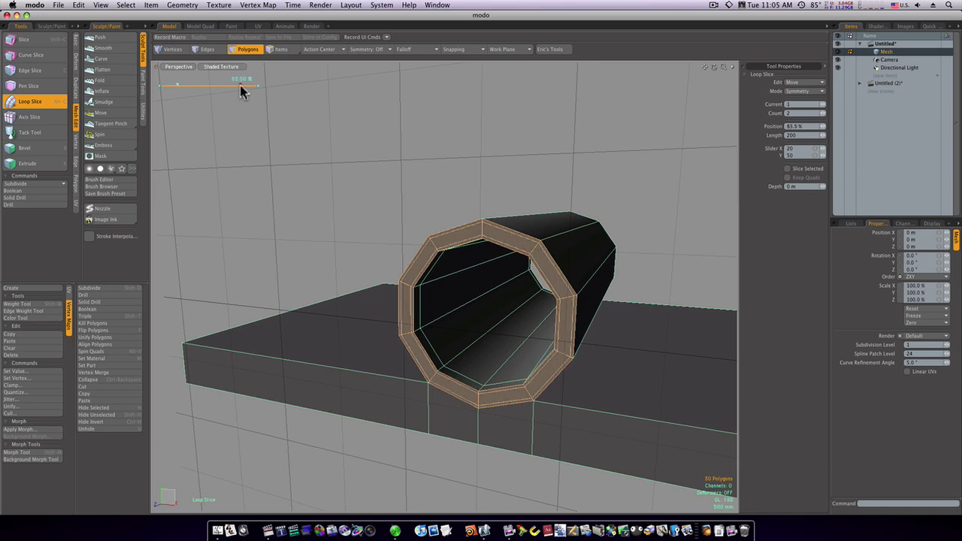
key(space)
click(342, 130)
Loop Slice the ring face at the tube's other end at 16.5% and preview the model as a subdivision surface.
alt+drag(387, 143, 574, 296)
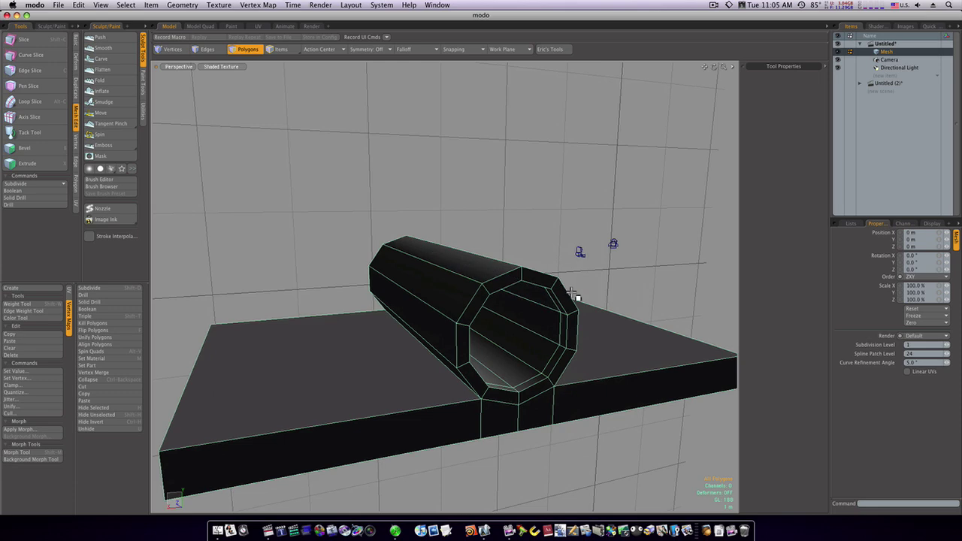
click(30, 101)
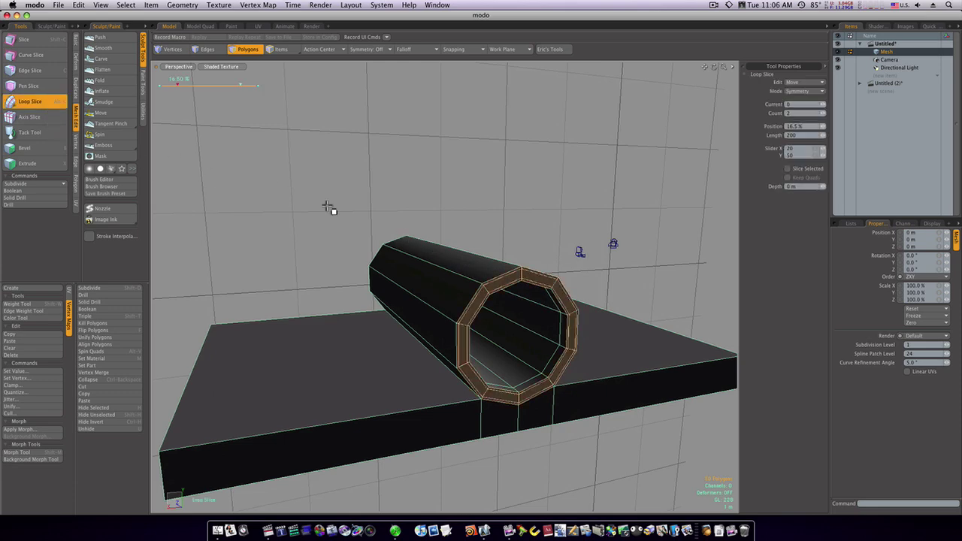
key(q)
alt+drag(329, 208, 524, 211)
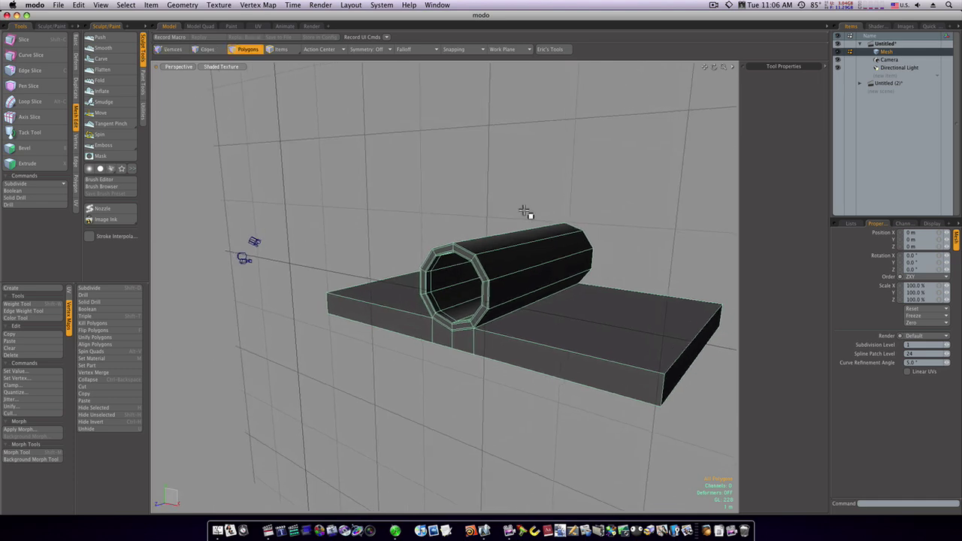
key(Tab)
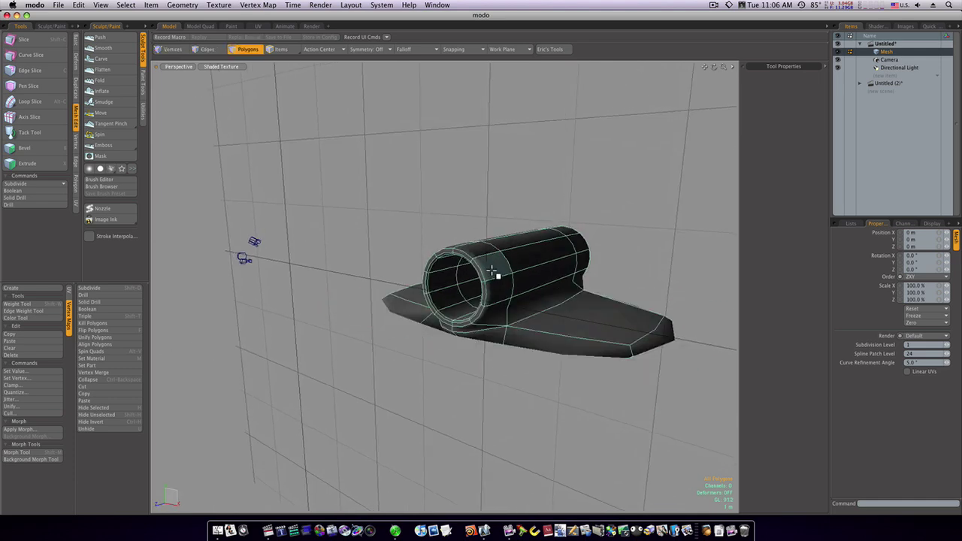
key(Tab)
Loop Slice the plate and outer tube surface near both ends with two symmetric slices at 2.5%, starting from the plate's side and top polygons.
alt+drag(492, 272, 427, 279)
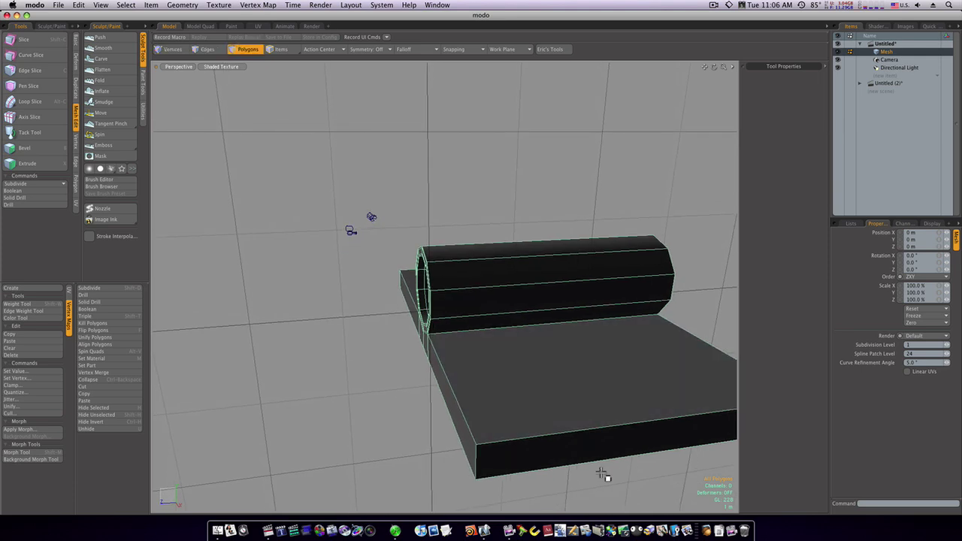
drag(589, 445, 570, 409)
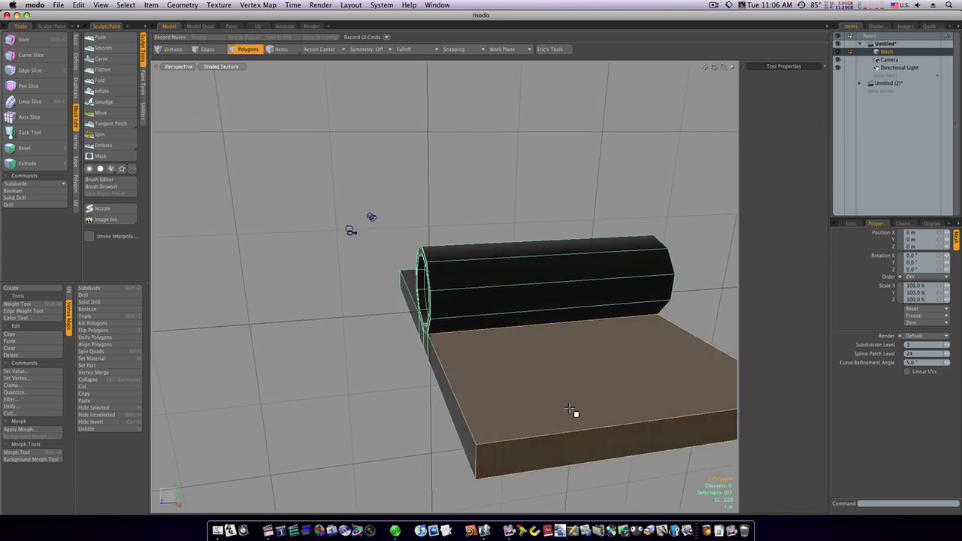
click(30, 101)
click(495, 361)
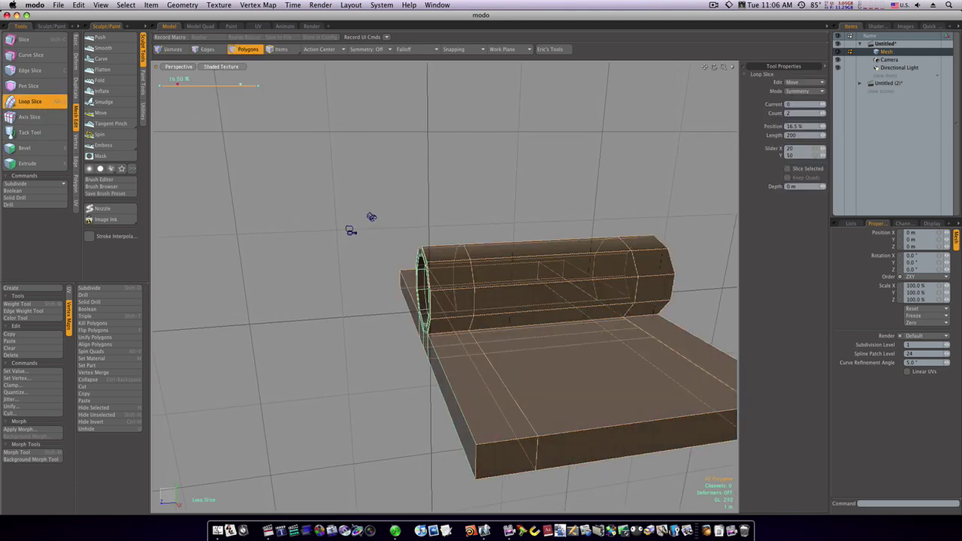
drag(177, 85, 164, 85)
drag(451, 360, 451, 360)
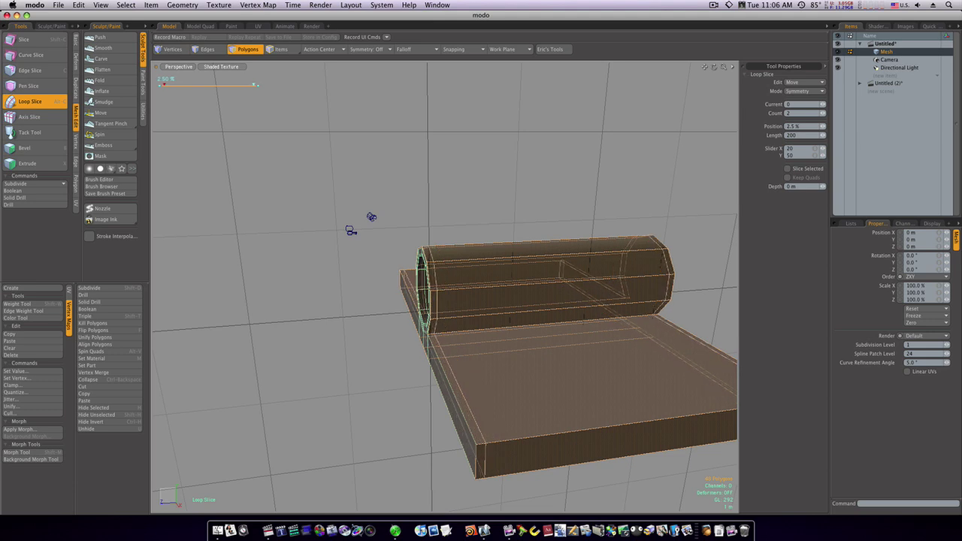
key(space)
click(364, 338)
Examine the subdivision smoothing along the sliced plate and the tube opening, and turn it off again.
key(Tab)
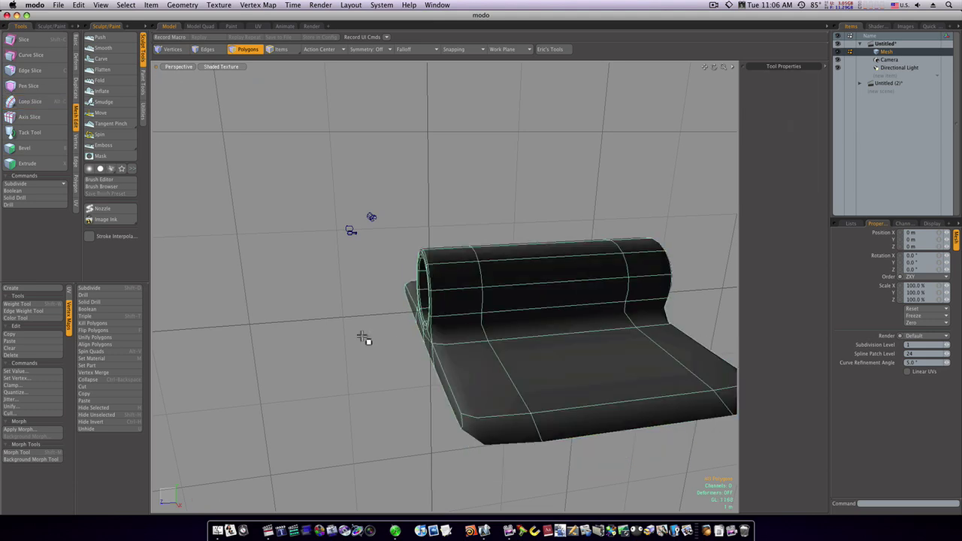
alt+drag(364, 338, 496, 299)
key(Tab)
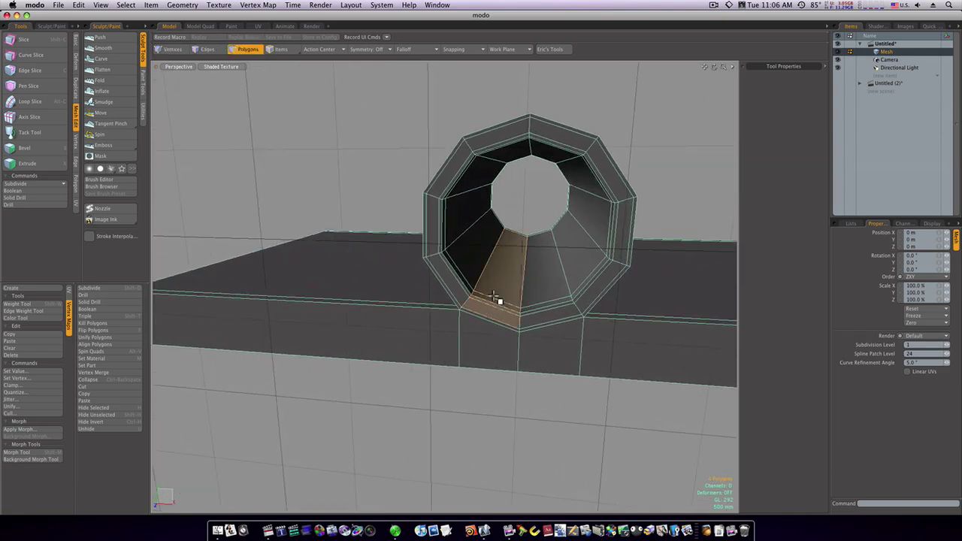
Loop Slice the selected strip left of the tube's lowest vertex, through inner wall, end ring and base, in Free mode at 92.5%.
click(34, 102)
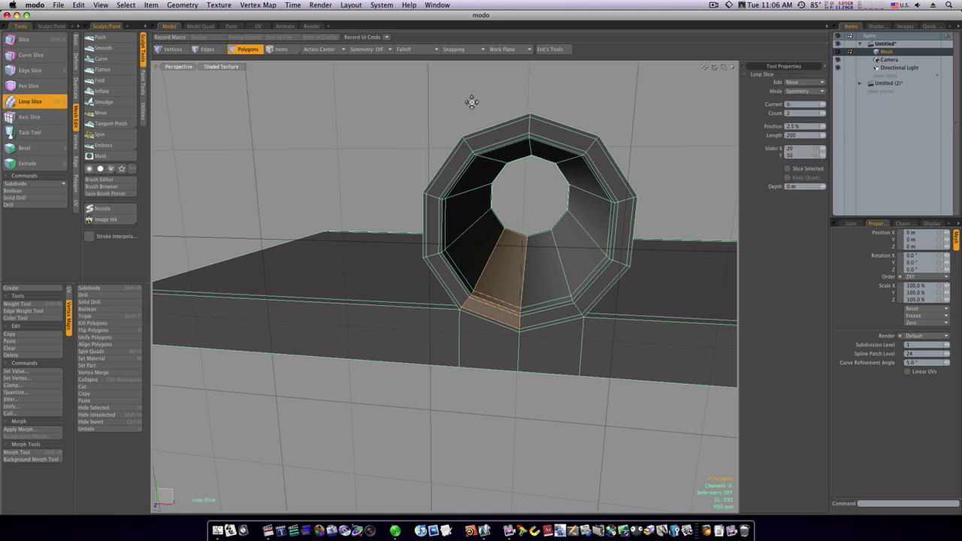
click(800, 91)
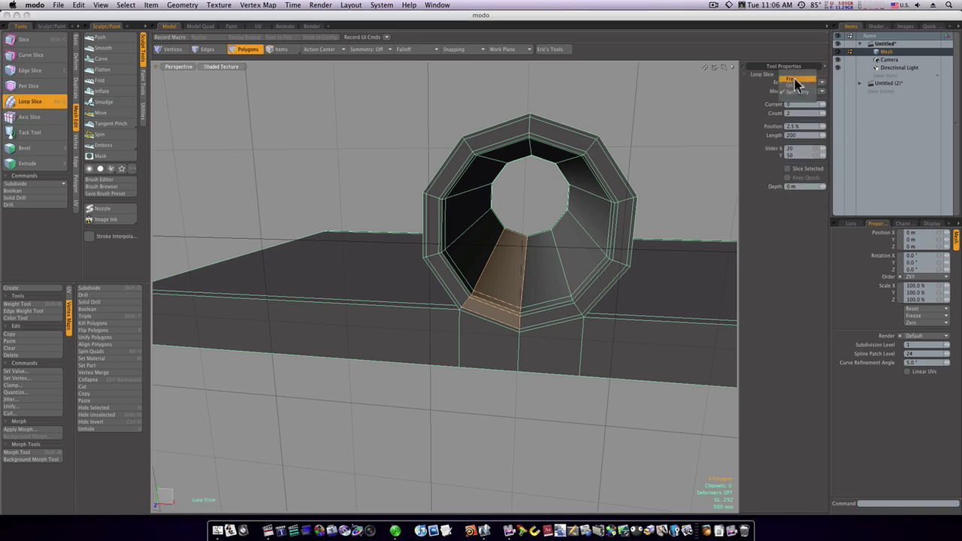
click(797, 81)
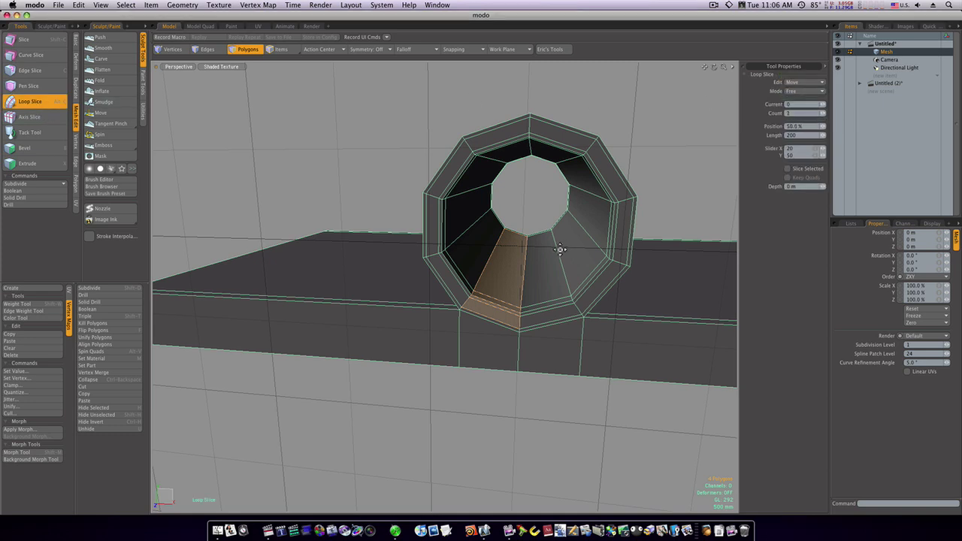
drag(489, 307, 466, 308)
drag(597, 250, 602, 249)
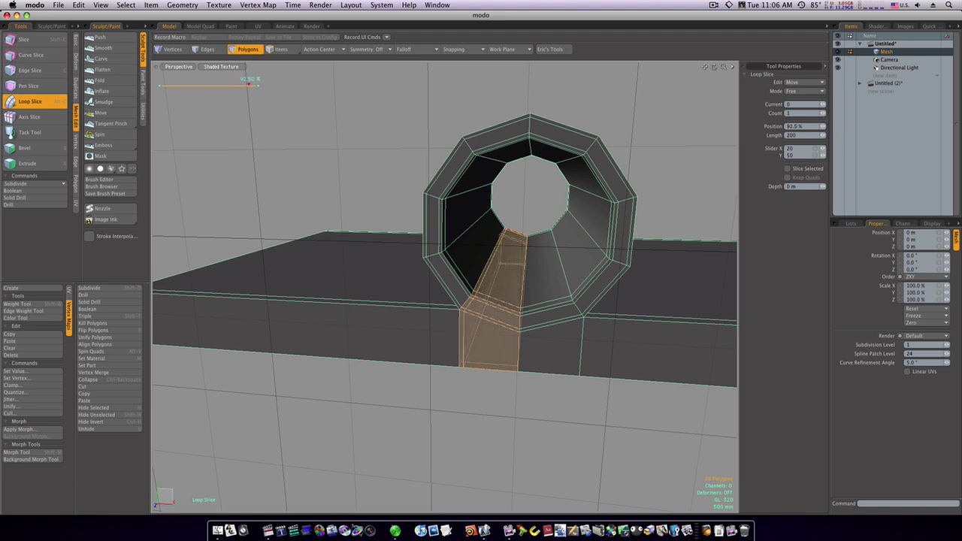
key(space)
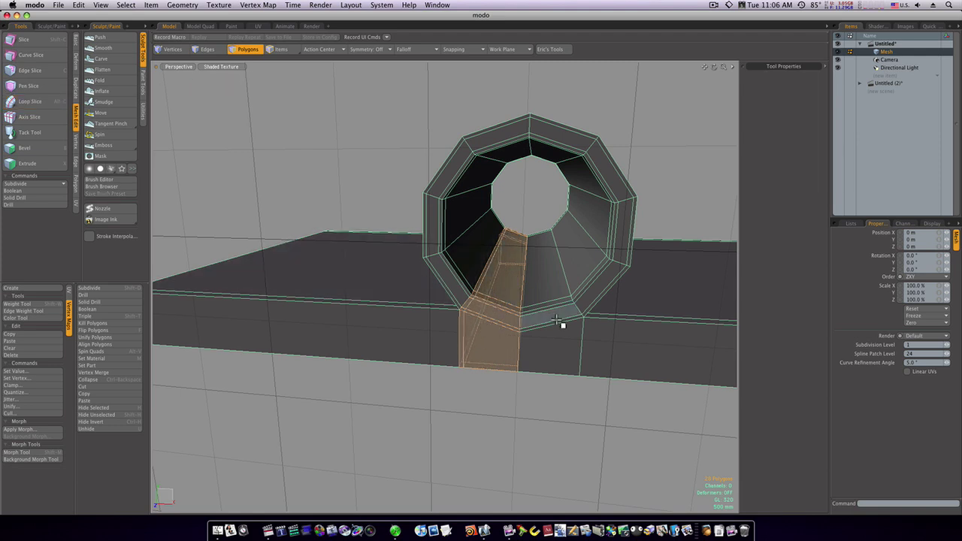
Loop Slice the strip right of the tube's lowest vertex, through inner wall, end ring and base, in Free mode at 12%.
click(560, 342)
shift+click(554, 312)
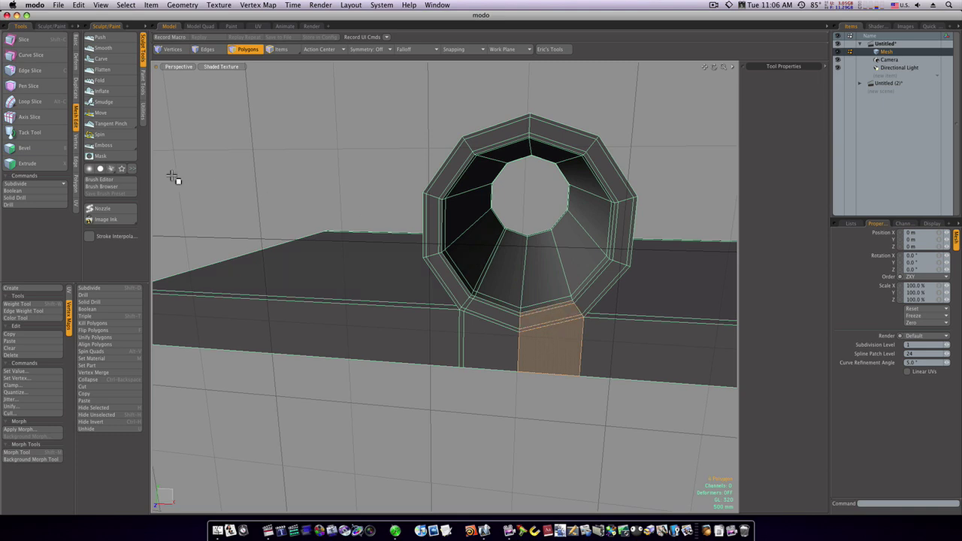
click(32, 101)
drag(507, 251, 552, 251)
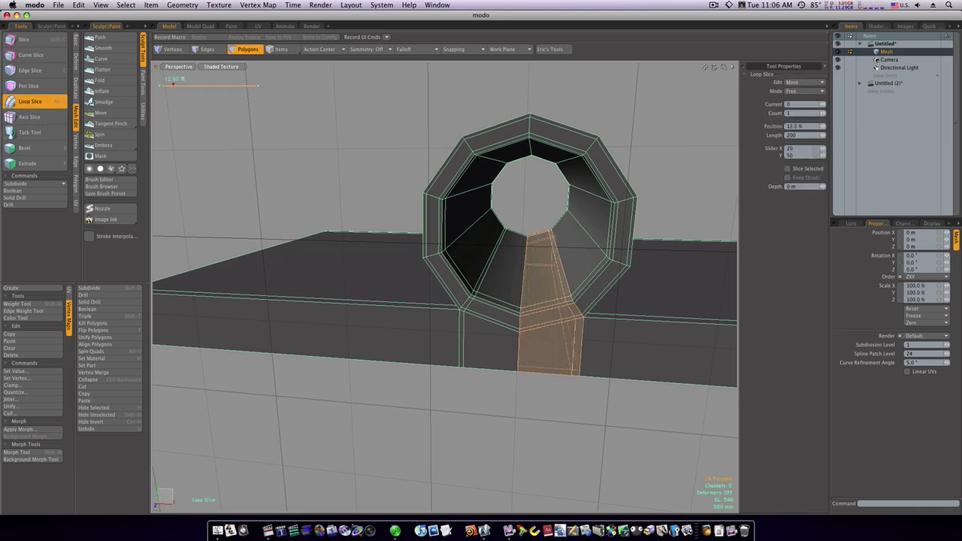
key(space)
click(472, 382)
Loop Slice the plate section left of the tube with a single slice close to the tube, starting from its front and top polygons.
alt+drag(451, 373, 502, 379)
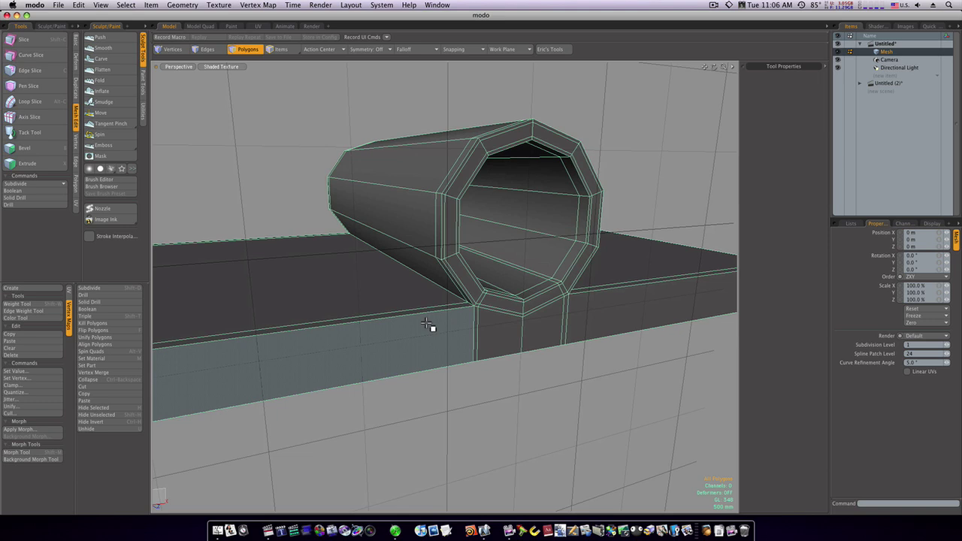
click(413, 298)
mouse_move(413, 299)
mouse_down()
mouse_move(417, 316)
mouse_move(413, 306)
mouse_up()
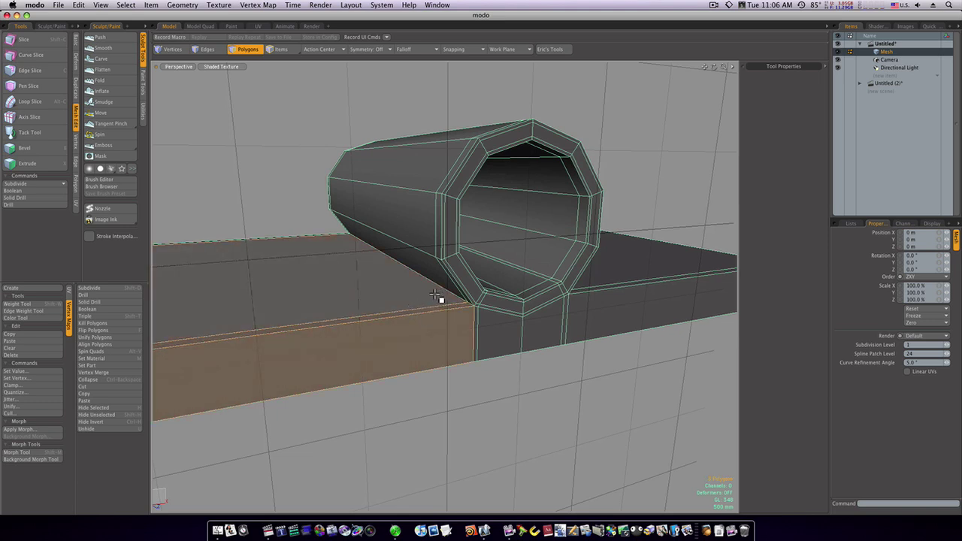
click(30, 102)
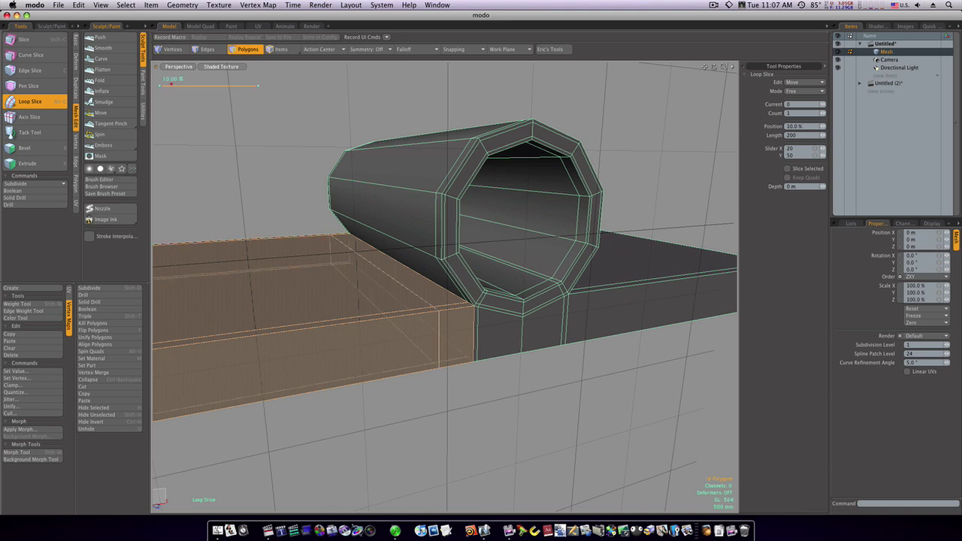
drag(162, 85, 164, 85)
key(q)
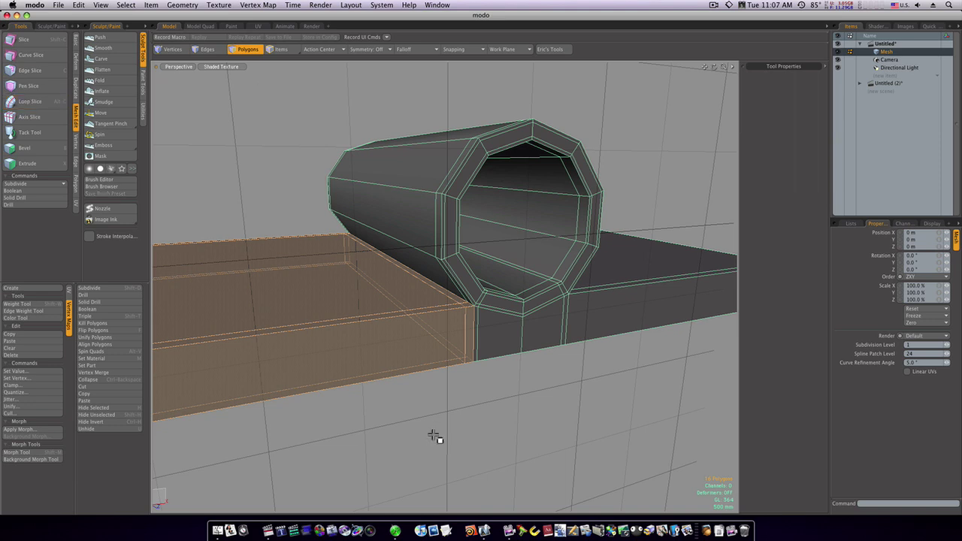
Loop Slice the plate section right of the tube at 96% so the slice runs close beside the tube.
alt+drag(446, 430, 515, 361)
click(511, 344)
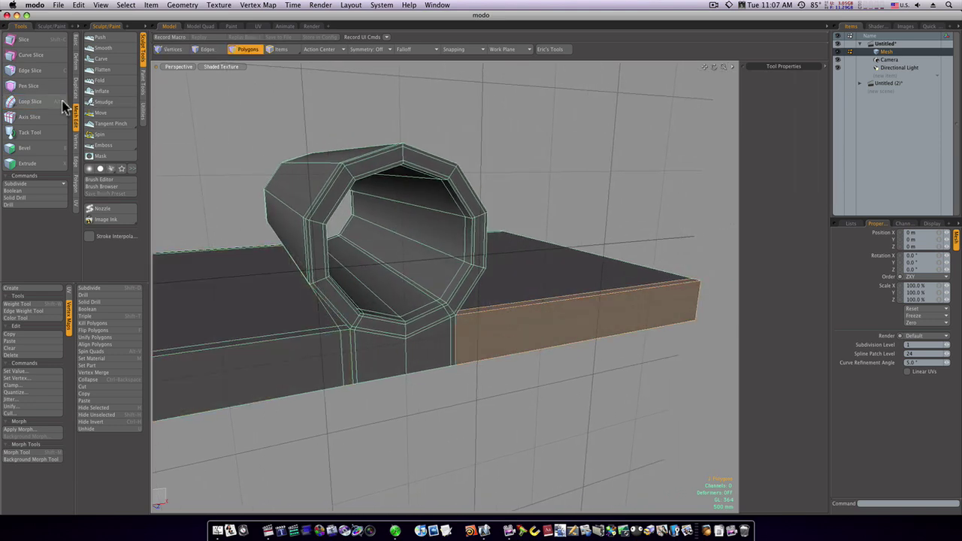
click(53, 101)
click(522, 290)
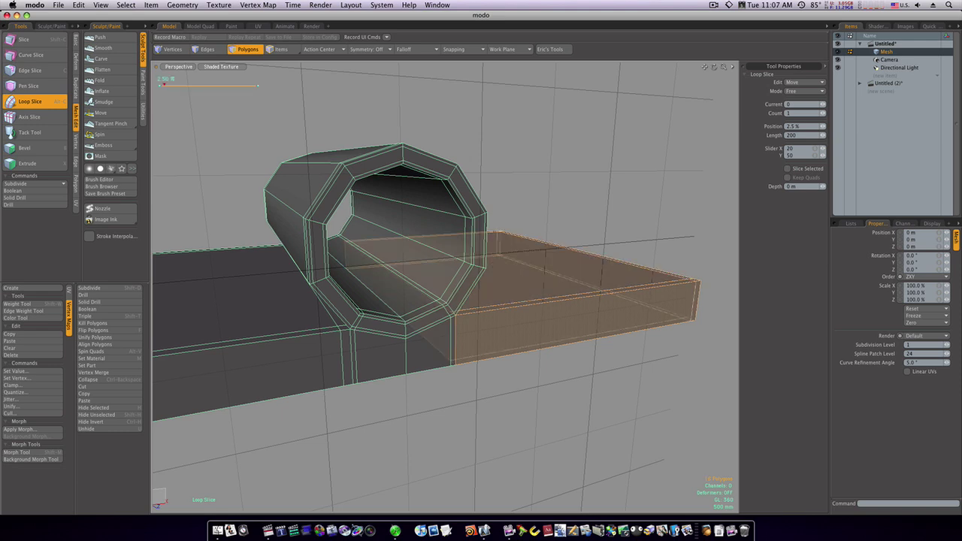
drag(164, 85, 253, 85)
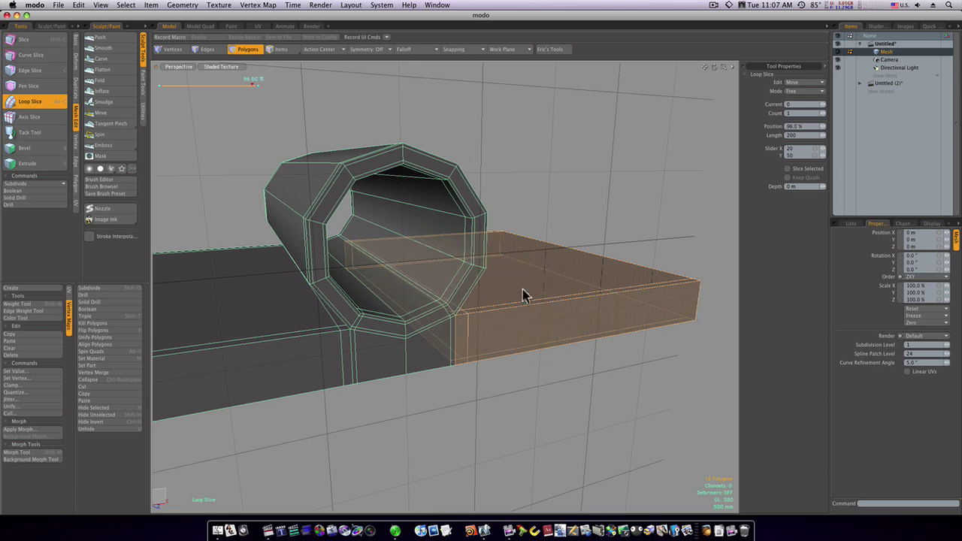
scroll(474, 324, down, 5)
mouse_move(463, 349)
alt+mouse_down()
mouse_move(491, 348)
mouse_move(469, 351)
alt+mouse_up()
key(space)
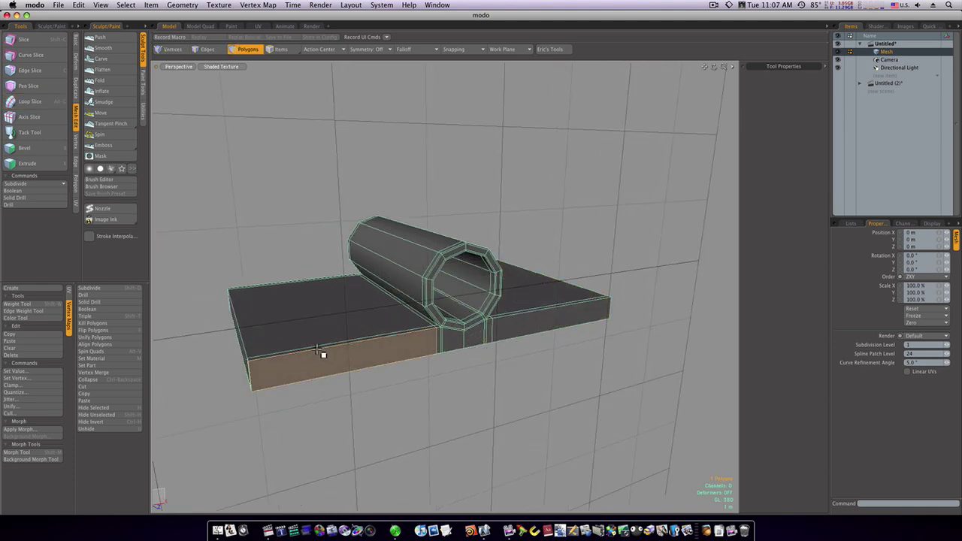
Loop Slice the large left plate section at 97.5%, placing the slice close to its outer end.
drag(317, 350, 318, 347)
click(27, 102)
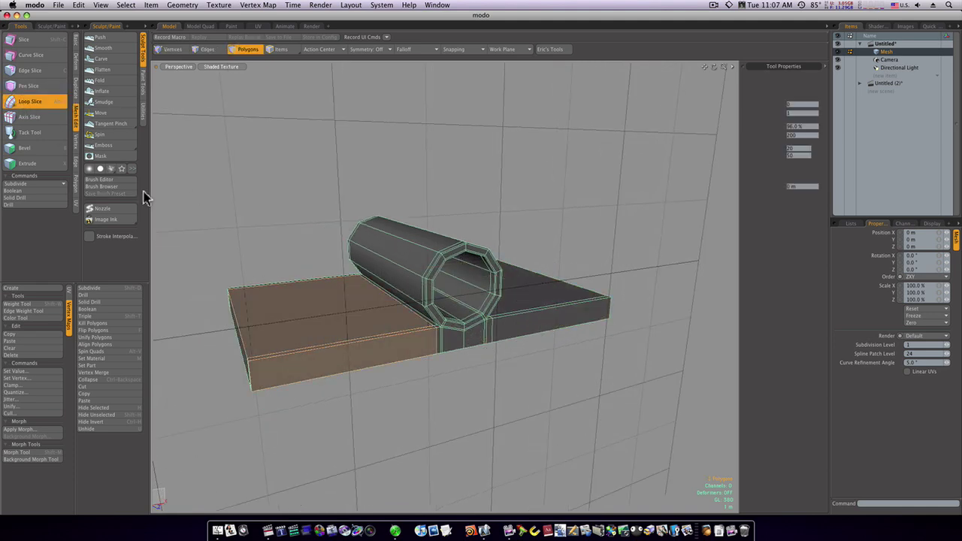
click(270, 292)
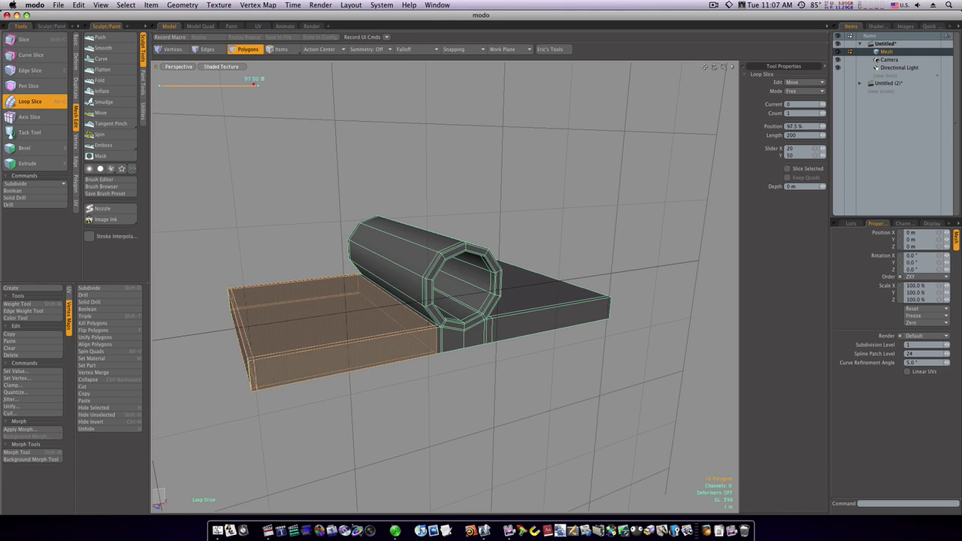
key(space)
Loop Slice the large right plate section with one slice close to its outer end, and clear the selection.
click(552, 312)
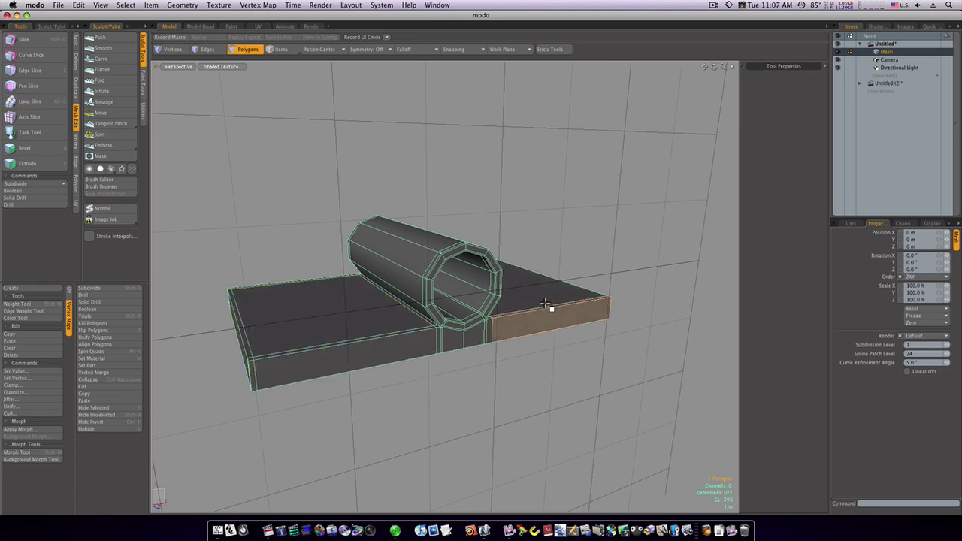
click(28, 101)
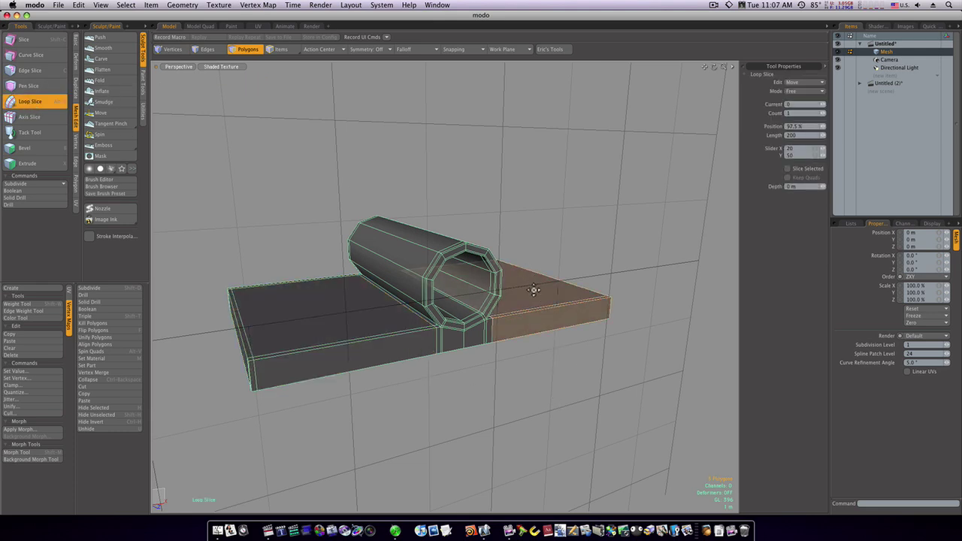
click(534, 290)
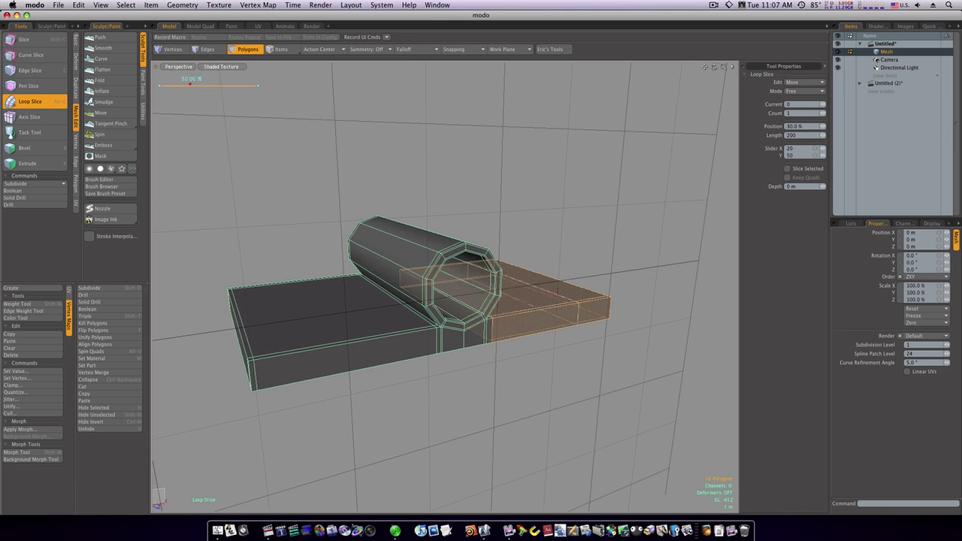
drag(557, 290, 578, 290)
key(Escape)
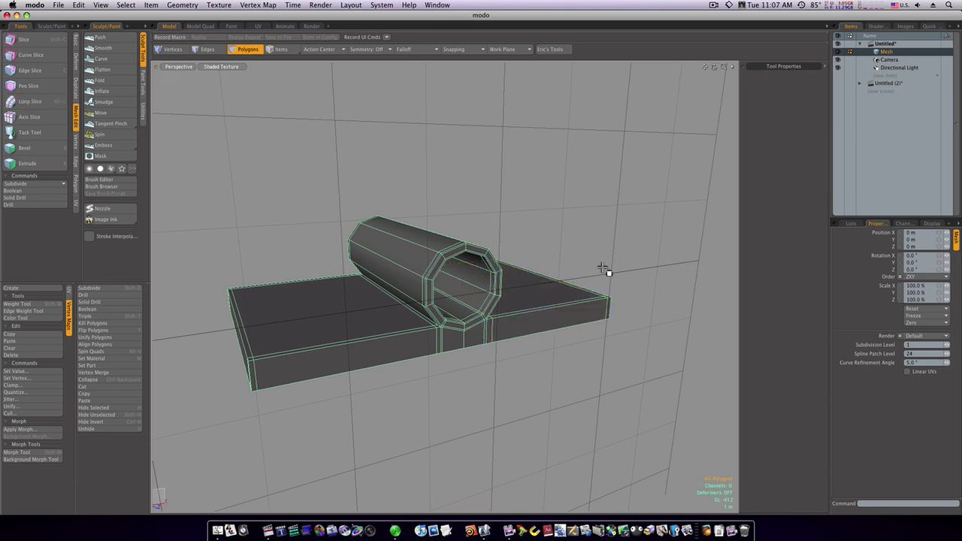
Loop Slice the plate's side faces all the way around at 9.5%, just above the bottom edge.
alt+drag(494, 407, 476, 383)
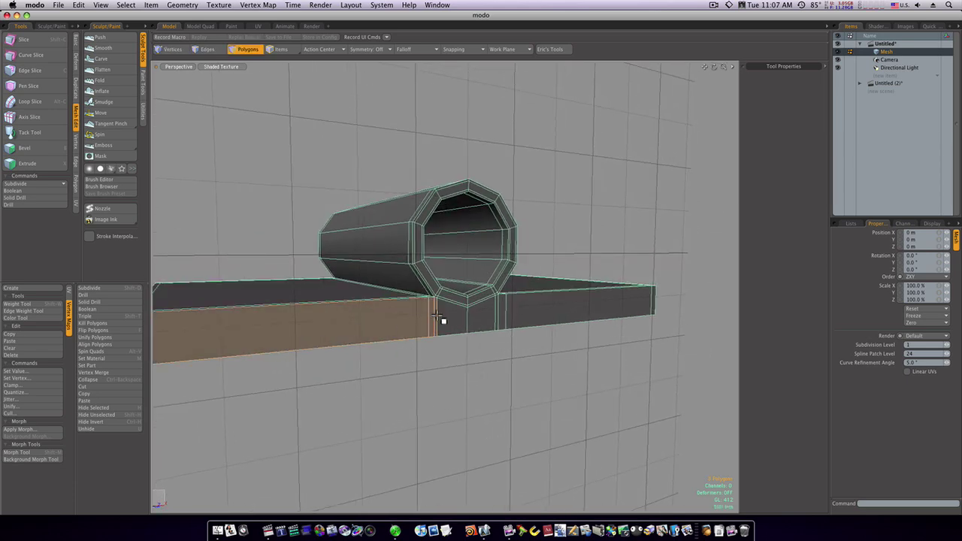
click(47, 101)
click(256, 229)
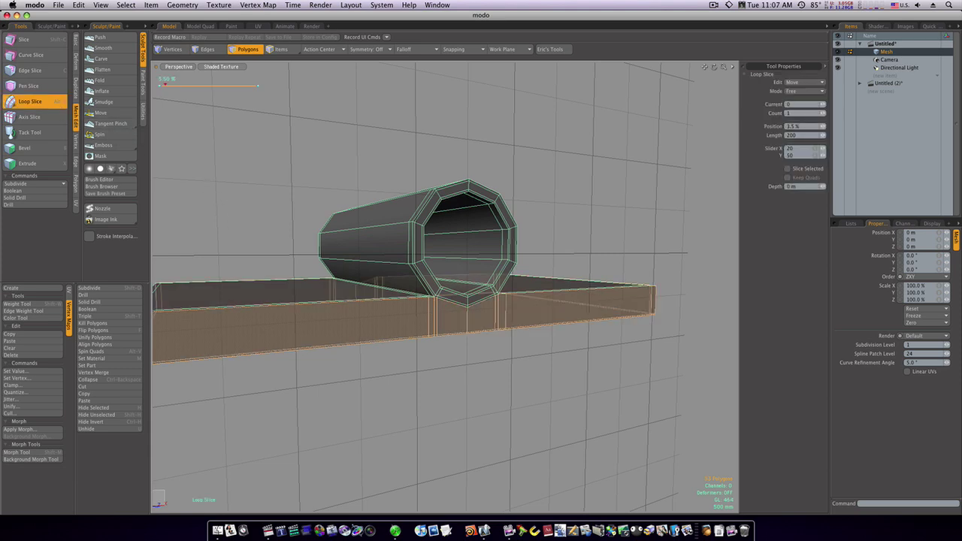
drag(166, 84, 171, 84)
key(space)
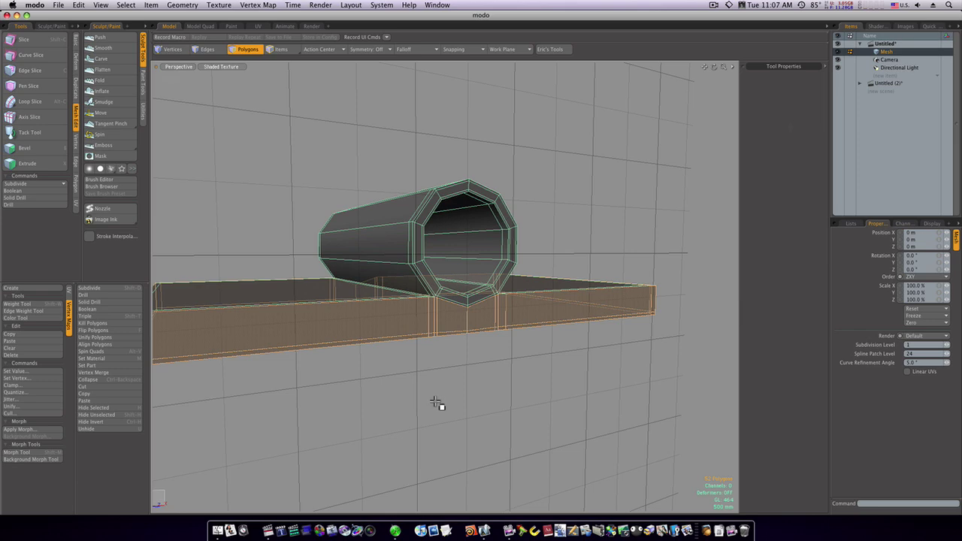
Preview the model as a subdivision surface and examine the joint between the tube's open end and the plate.
click(436, 404)
key(Tab)
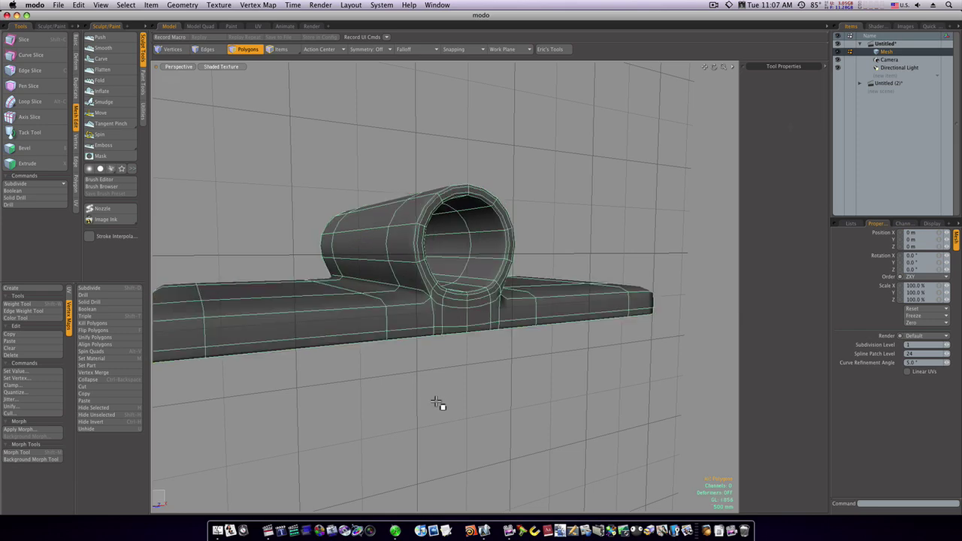
alt+drag(438, 403, 402, 393)
ctrl+alt+drag(517, 375, 548, 399)
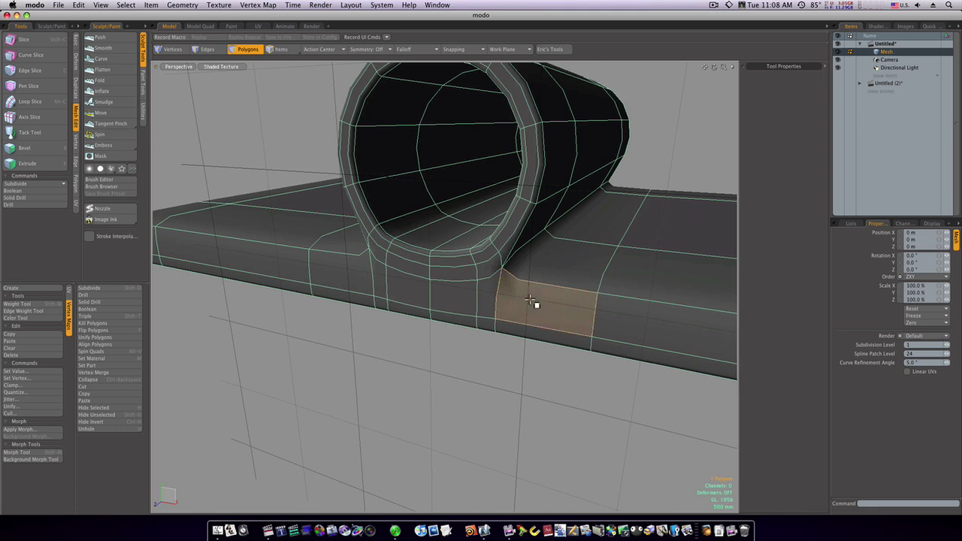
Loop Slice the narrow plate strip directly right of the tube, placing the slice tight against the tube, and clear the selection.
drag(530, 301, 553, 278)
click(32, 102)
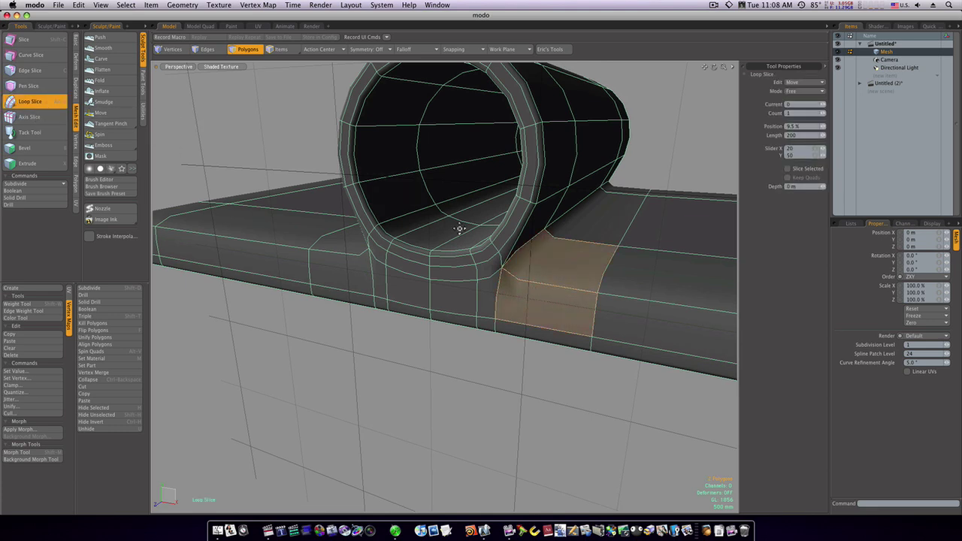
click(565, 285)
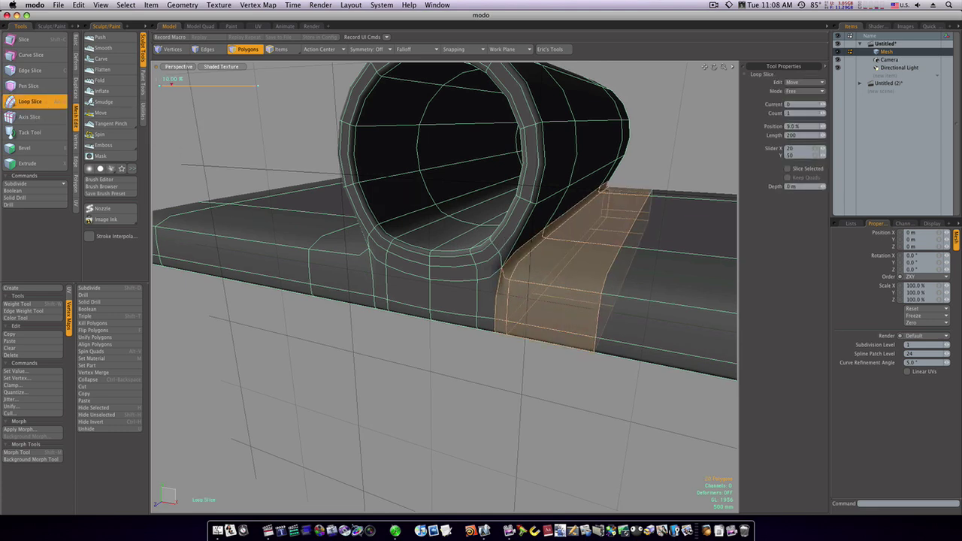
mouse_move(171, 85)
mouse_down()
mouse_move(232, 85)
mouse_move(162, 85)
mouse_up()
click(534, 370)
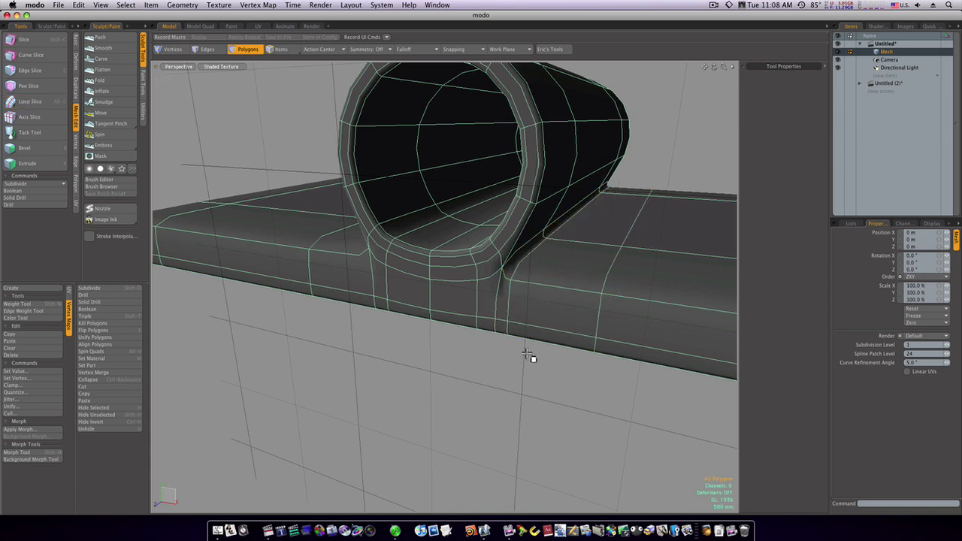
Loop Slice the narrow plate strip directly left of the tube at 99.5% and clear the selection.
alt+drag(527, 354, 630, 328)
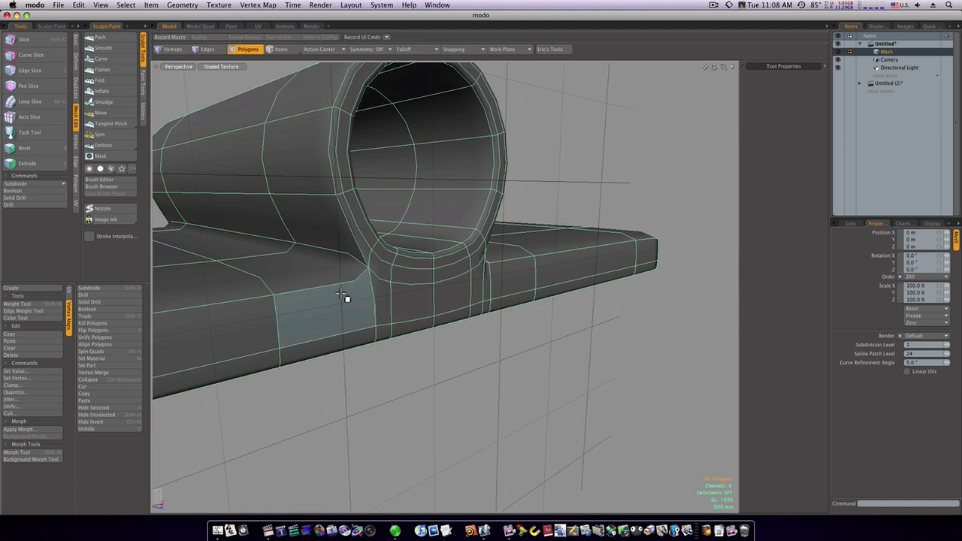
drag(342, 294, 335, 276)
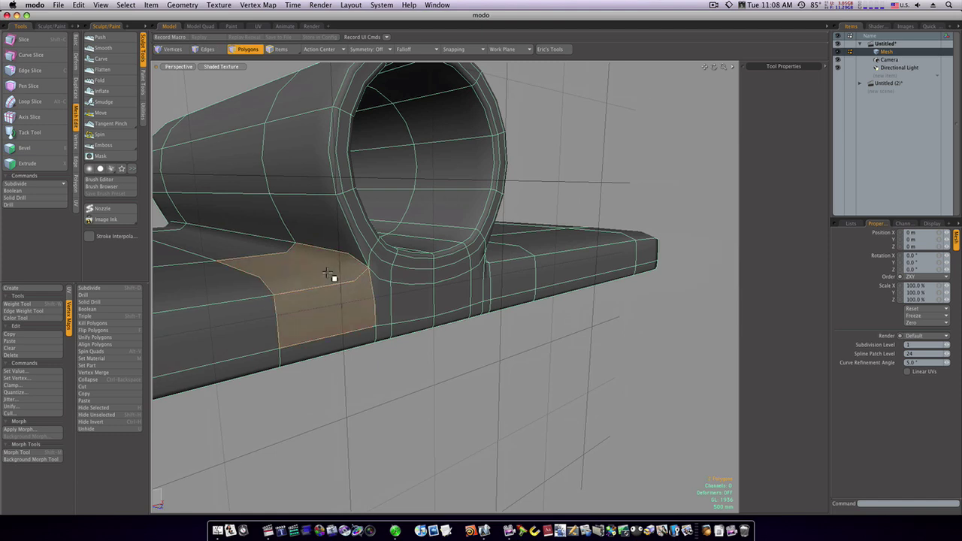
click(30, 101)
click(311, 291)
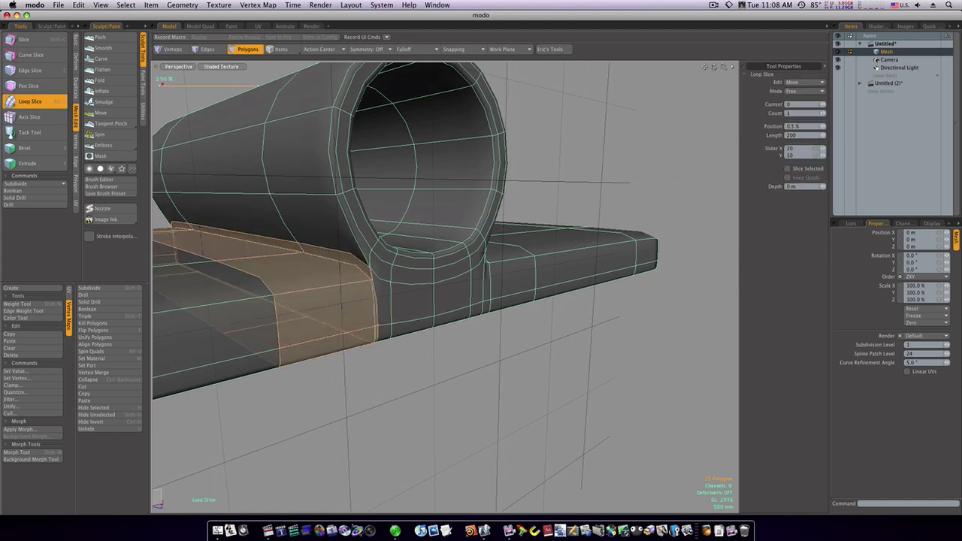
drag(310, 291, 369, 292)
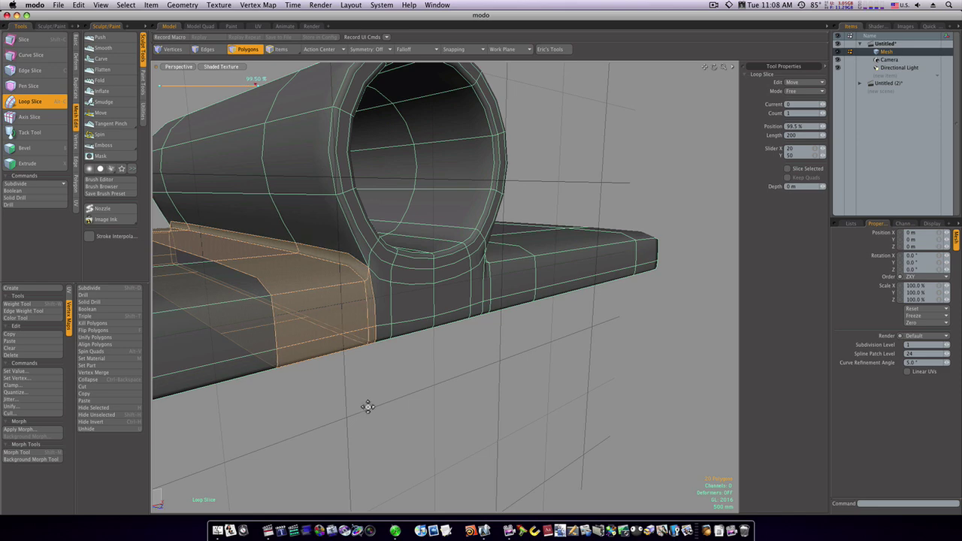
key(space)
click(427, 363)
Examine the smoothed tube and plate as a whole, and switch the model back to unsmoothed polygons.
alt+drag(439, 356, 332, 354)
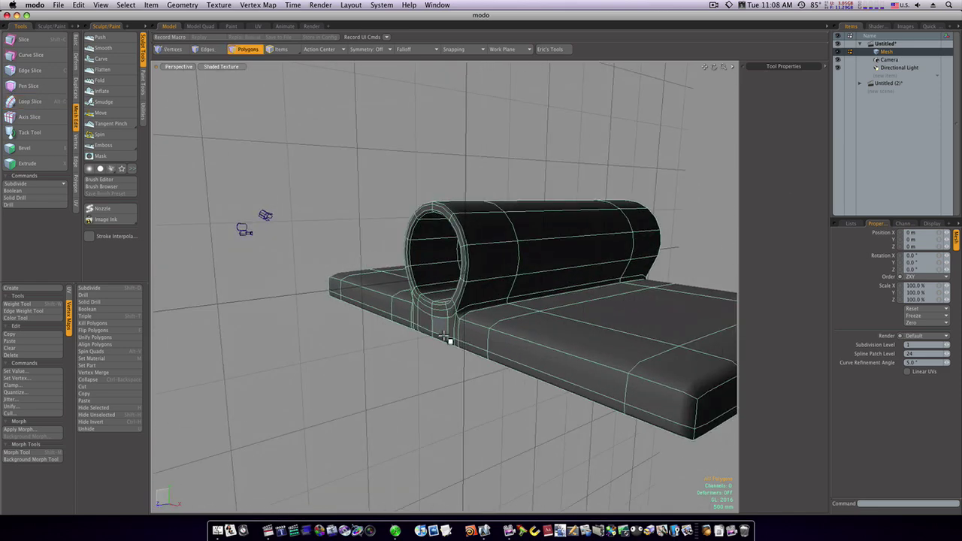
alt+drag(457, 321, 535, 372)
key(3)
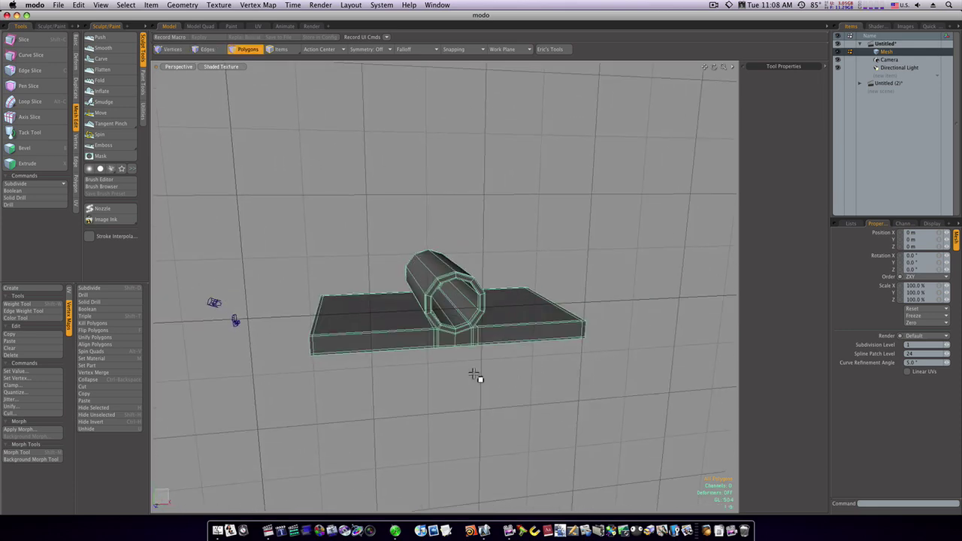
Loop Slice the tube's lower left outer facet at 90.5% along its length, near where it meets the plate.
alt+drag(408, 361, 541, 337)
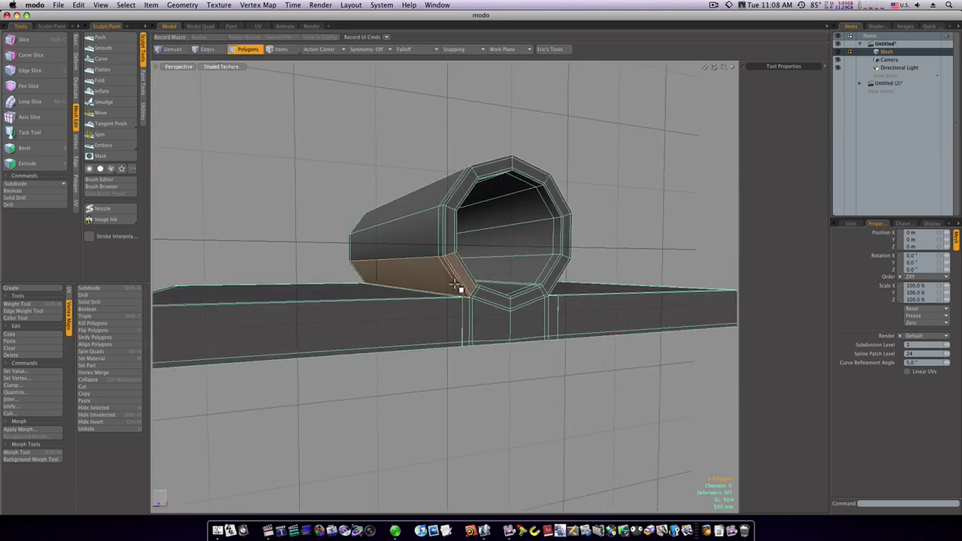
click(30, 101)
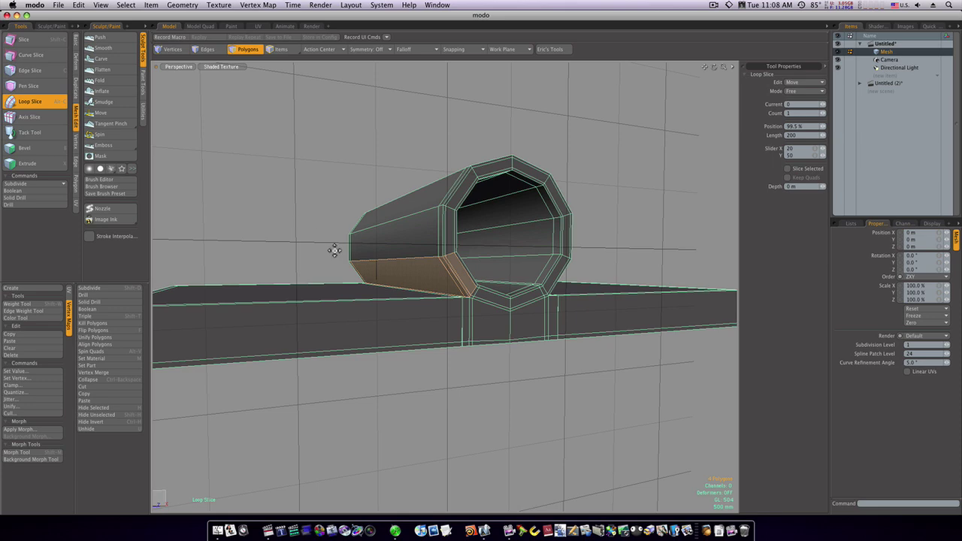
click(335, 249)
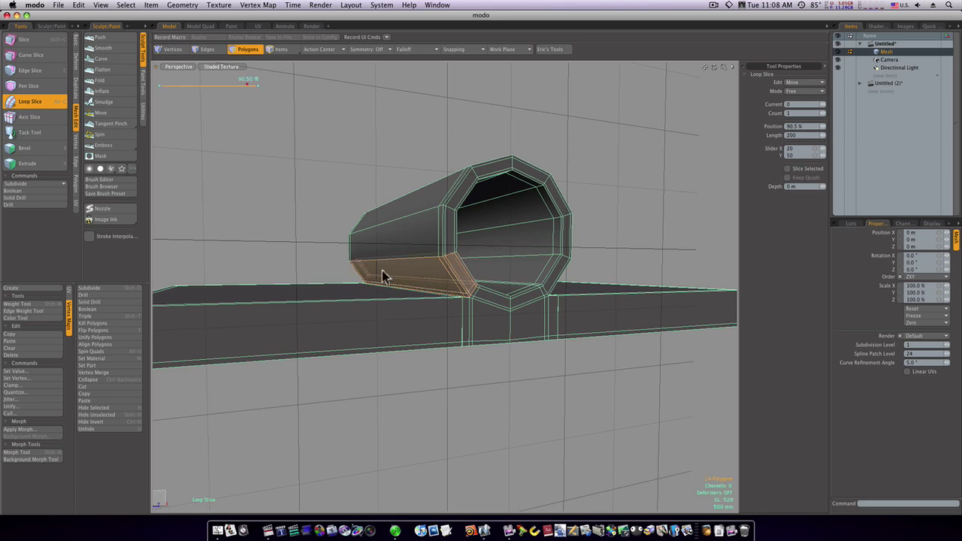
key(space)
Loop Slice the tube's lower right outer facet along its length, close to where it meets the plate, and clear the selection.
alt+drag(436, 301, 448, 273)
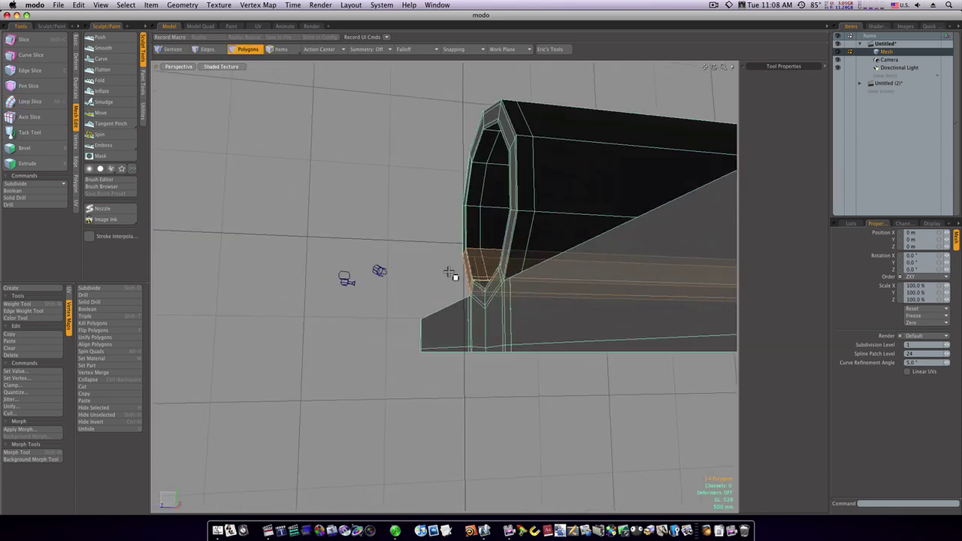
click(531, 255)
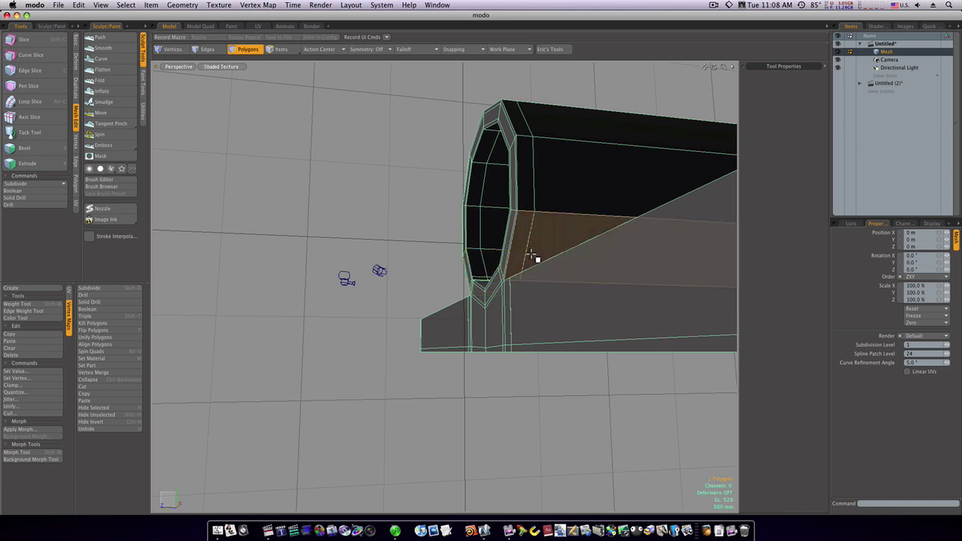
click(30, 101)
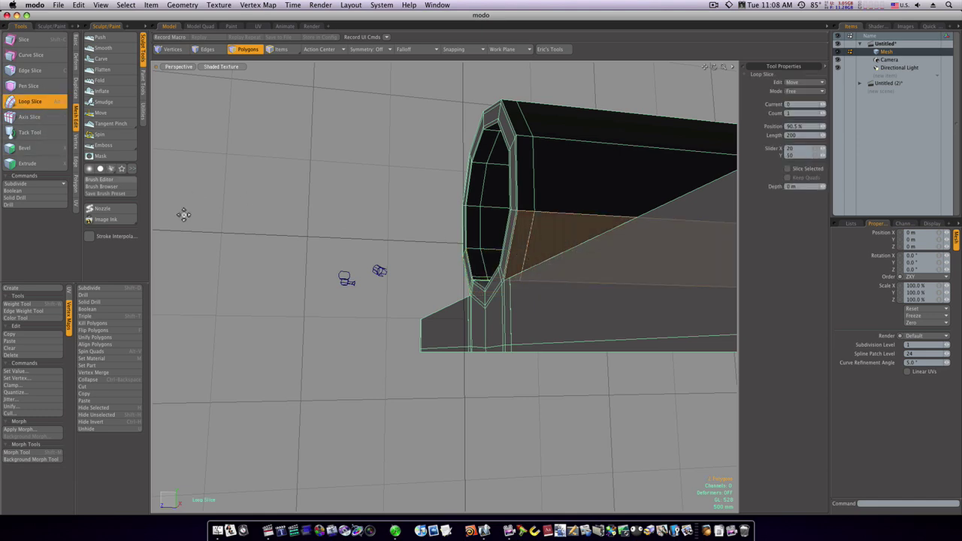
click(183, 215)
drag(247, 84, 171, 84)
key(space)
click(384, 355)
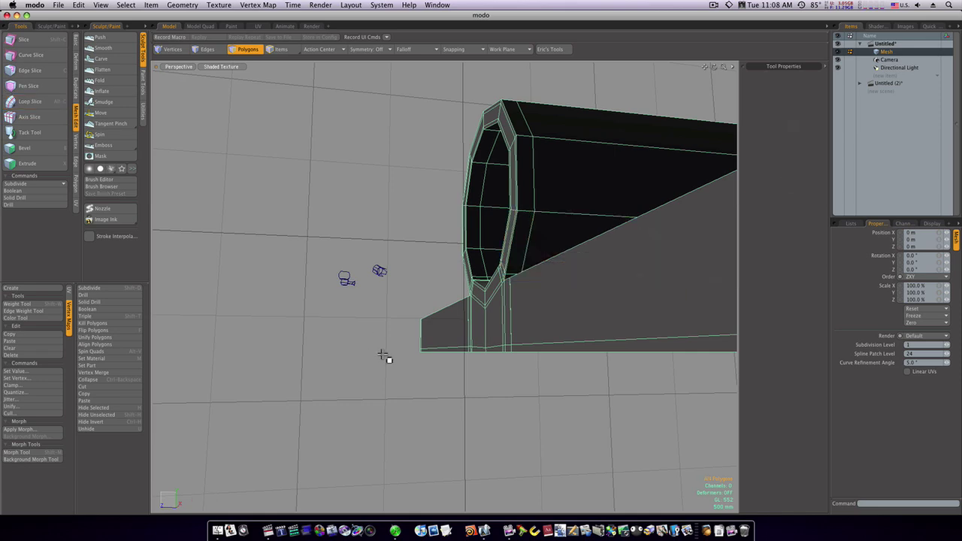
Examine the tube and plate joint with subdivision smoothing, and switch the model back to unsmoothed polygons.
alt+drag(380, 354, 436, 389)
key(Tab)
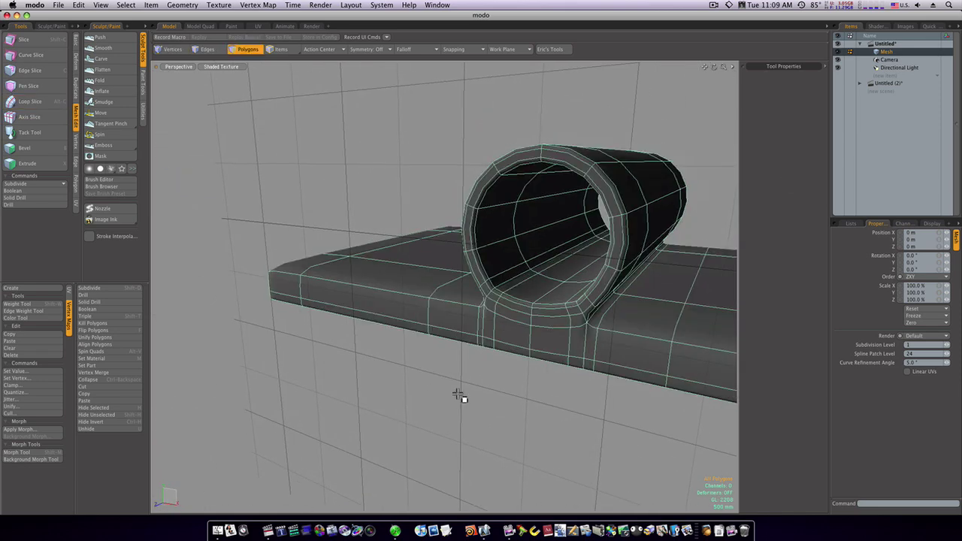
ctrl+alt+drag(535, 397, 405, 397)
key(Tab)
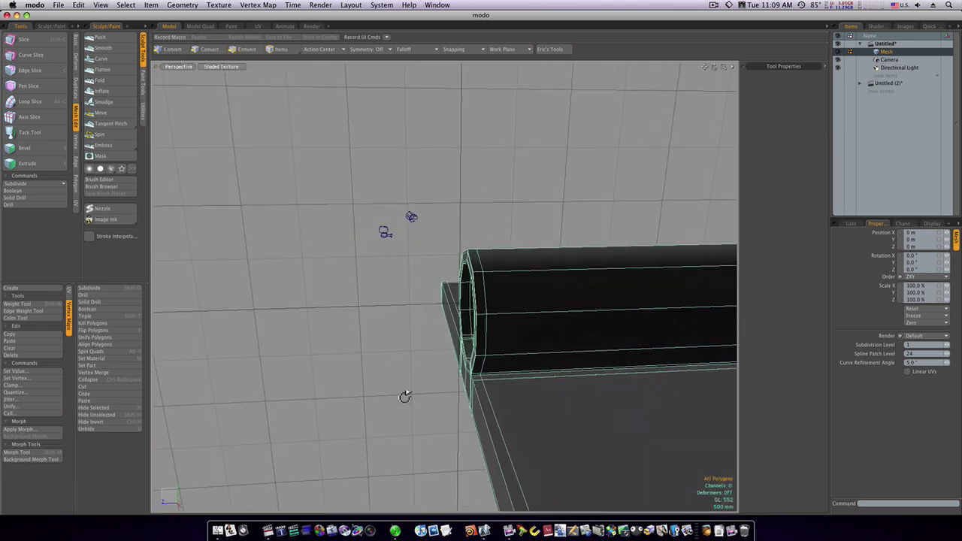
Loop Slice across the plate and tube with a count of 2 in Symmetry mode at about 18.5%, and clear the selection.
ctrl+alt+drag(487, 421, 508, 385)
alt+drag(508, 385, 464, 354)
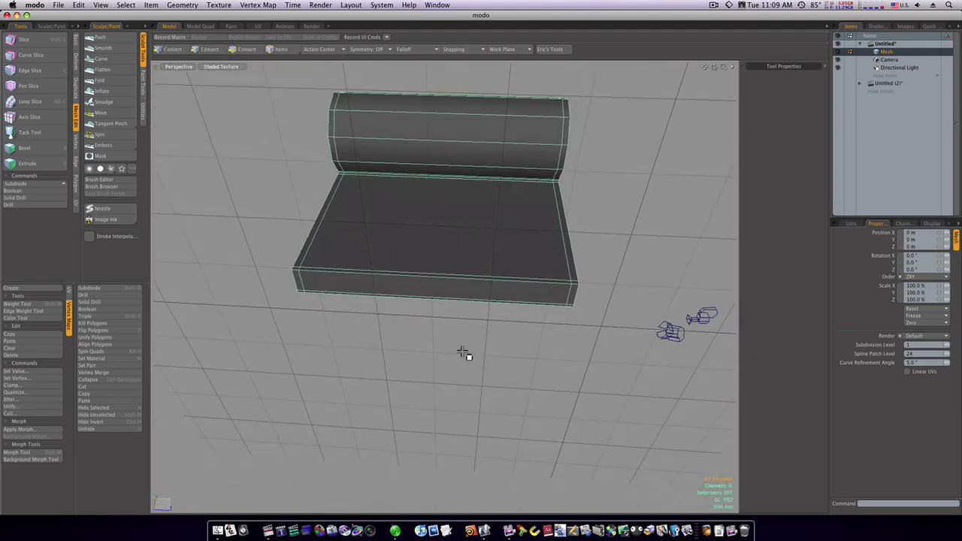
drag(405, 286, 404, 273)
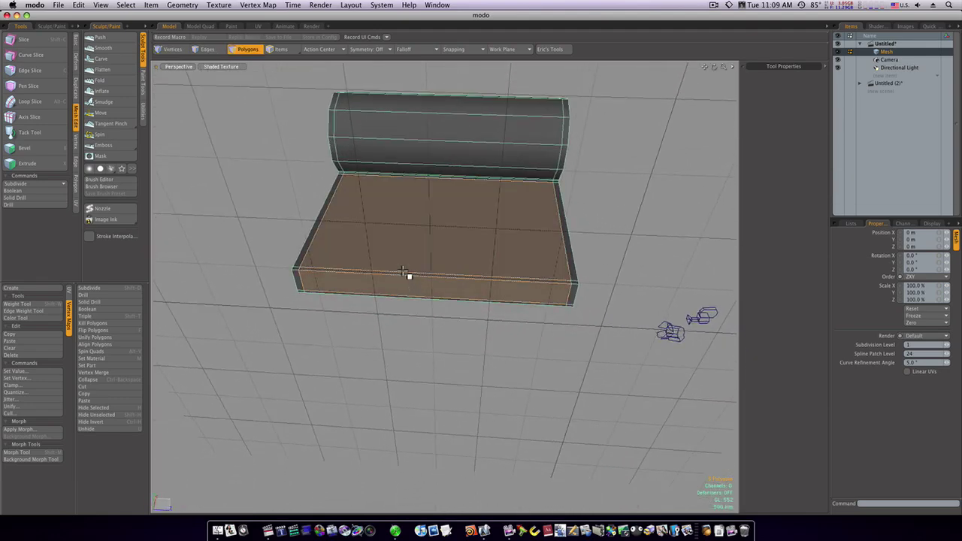
click(46, 103)
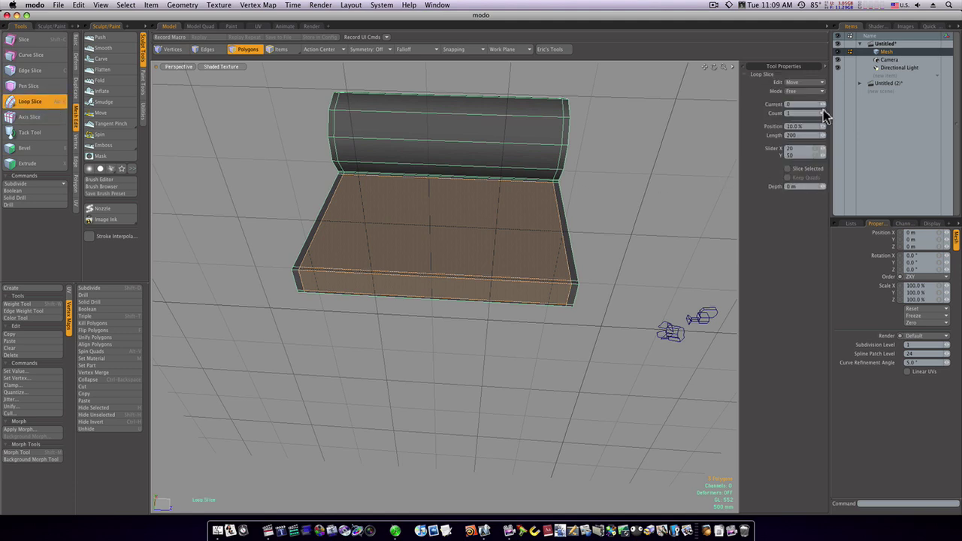
click(823, 109)
click(819, 91)
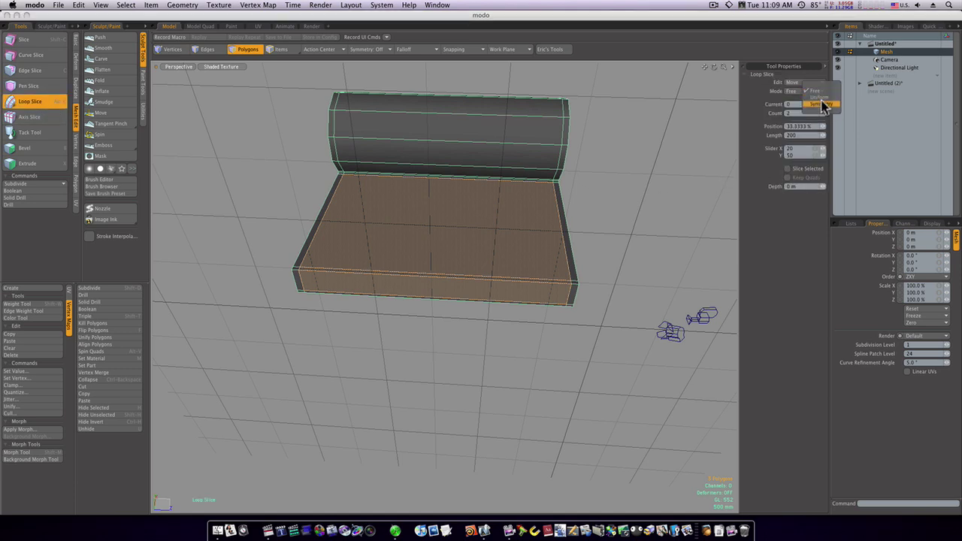
click(822, 104)
drag(502, 200, 481, 200)
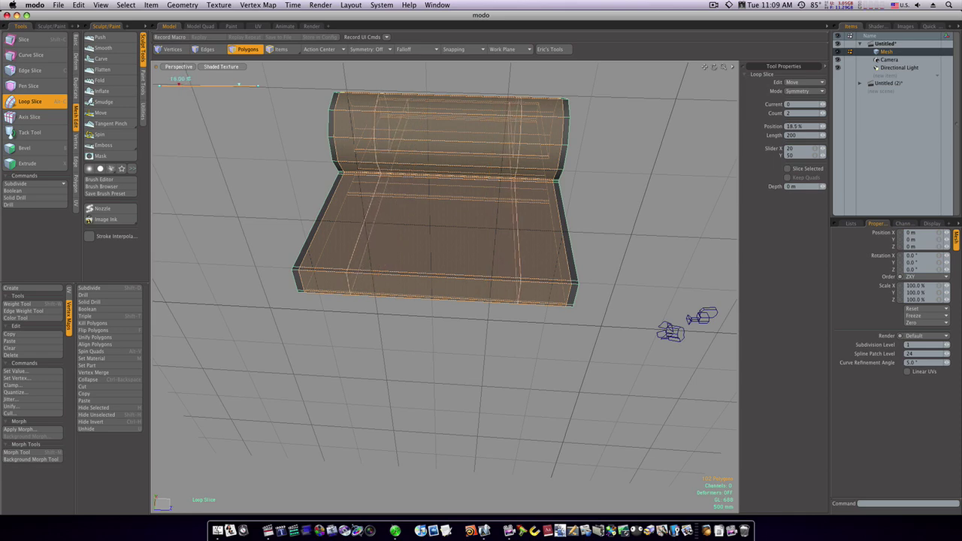
key(space)
click(428, 345)
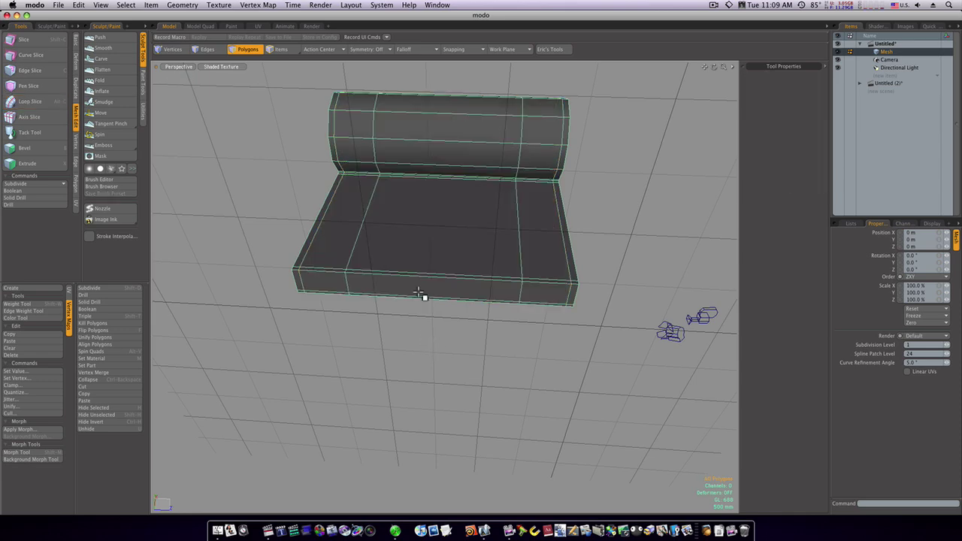
Select the left cross loop around plate and tube and Slide a duplicate of it about 4% toward the model's middle.
alt+drag(414, 277, 418, 288)
key(space)
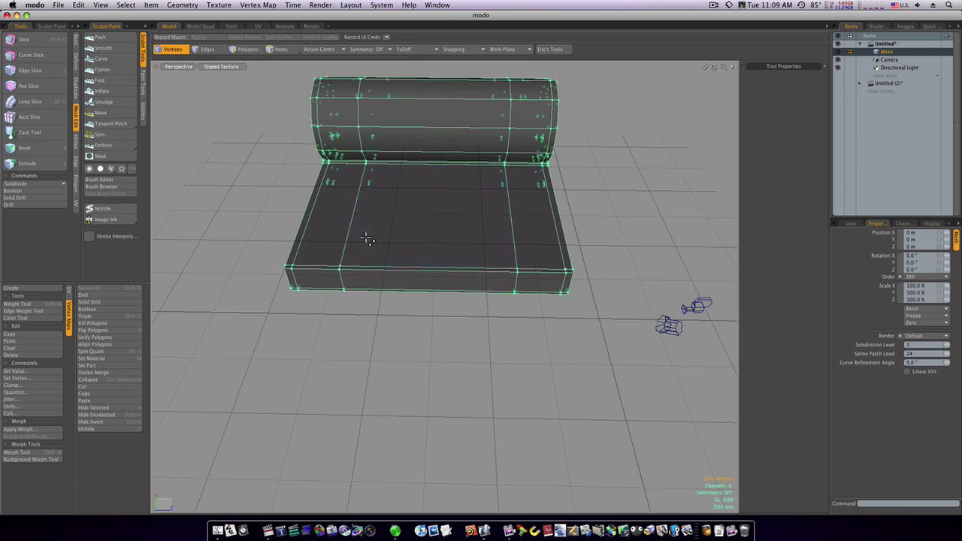
key(2)
double_click(350, 236)
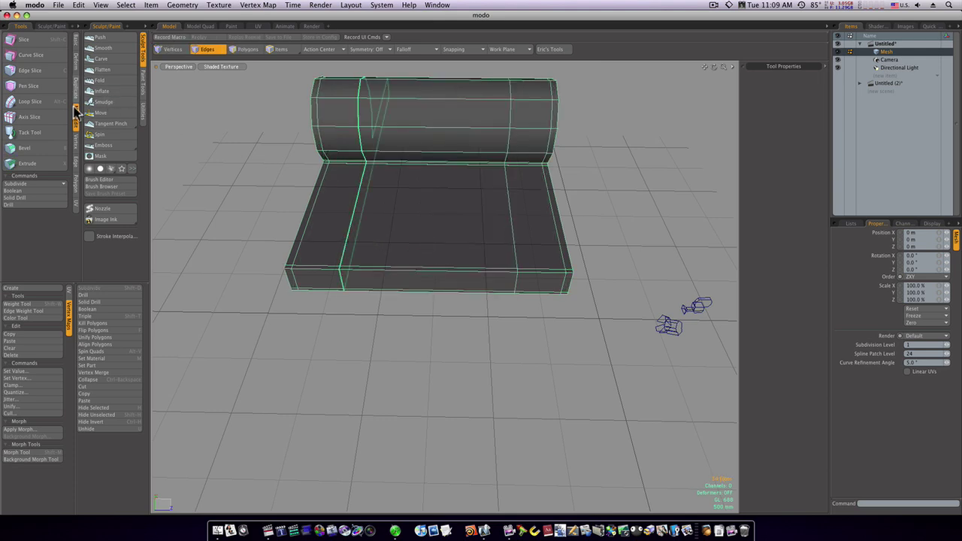
click(76, 162)
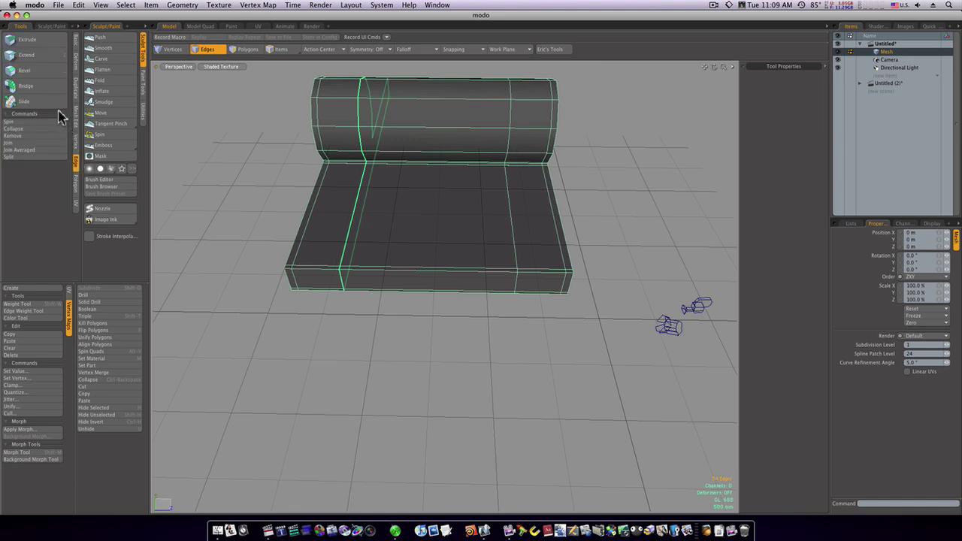
click(26, 101)
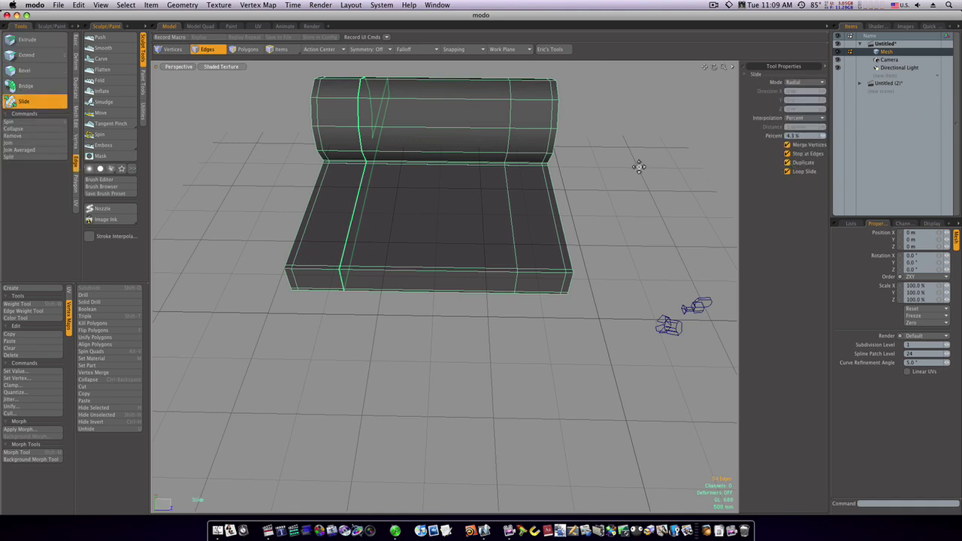
drag(355, 218, 362, 218)
drag(428, 226, 443, 212)
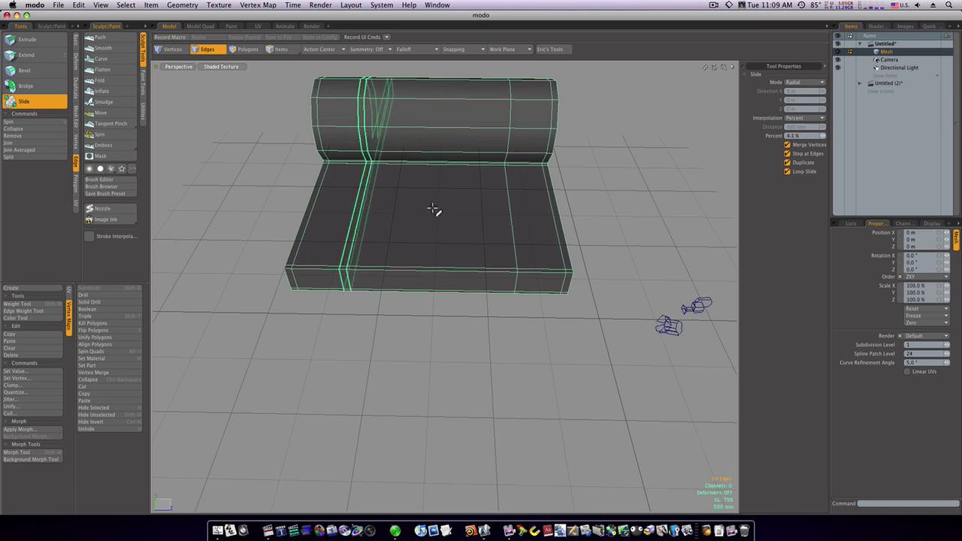
key(space)
Slide a second duplicate of the left cross loop outward at -13.7%, and clear the edge selection.
double_click(354, 210)
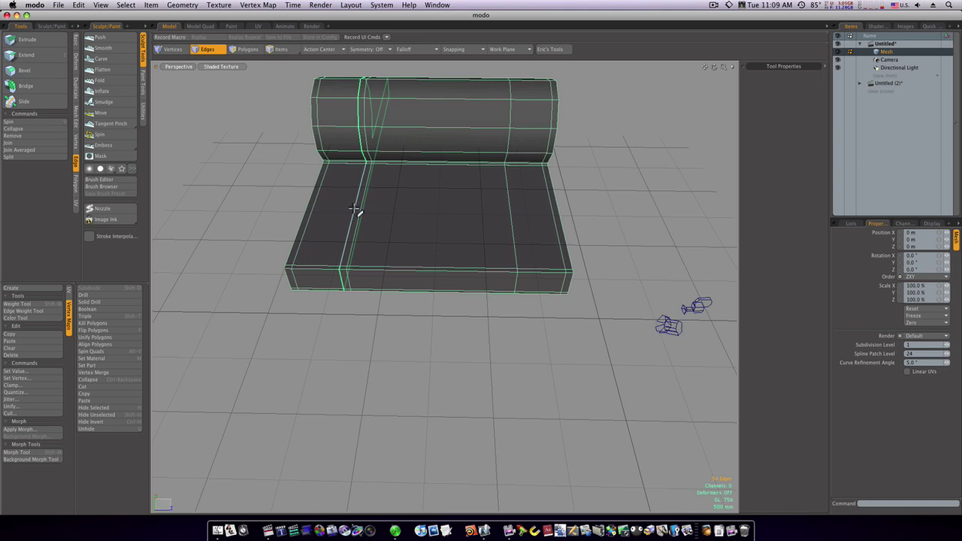
click(45, 101)
drag(358, 220, 339, 220)
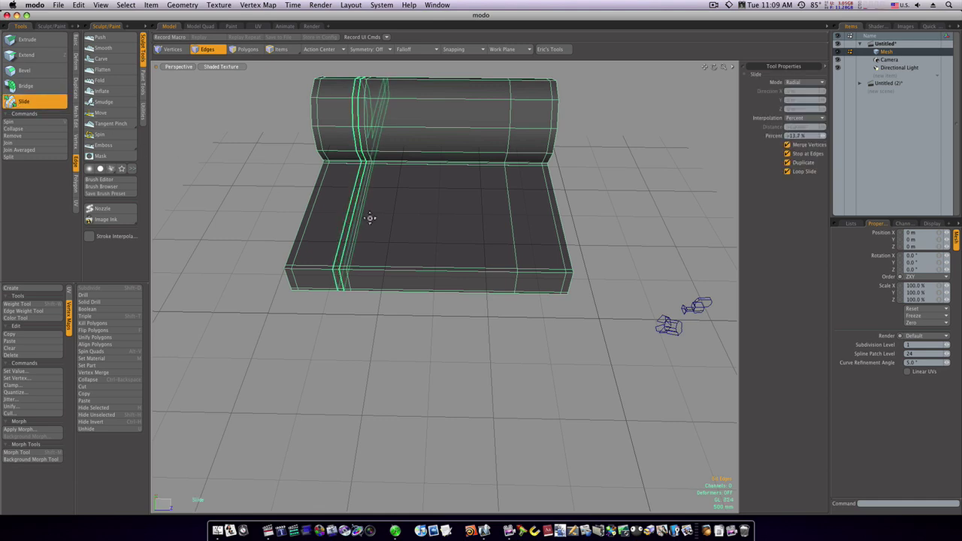
key(space)
click(644, 193)
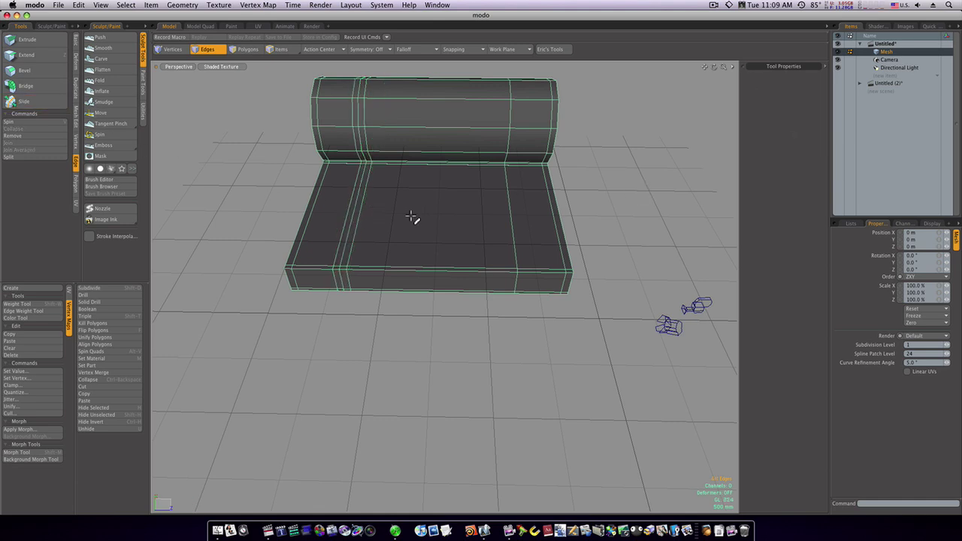
Slide a duplicate of the right cross loop a short distance toward the model's middle, and clear the edge selection.
double_click(512, 219)
click(43, 100)
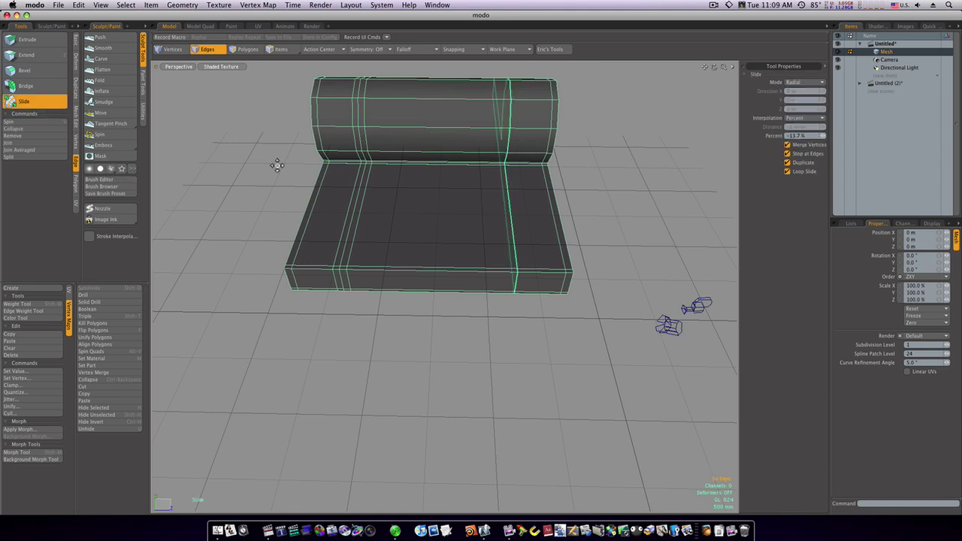
drag(463, 238, 358, 235)
key(space)
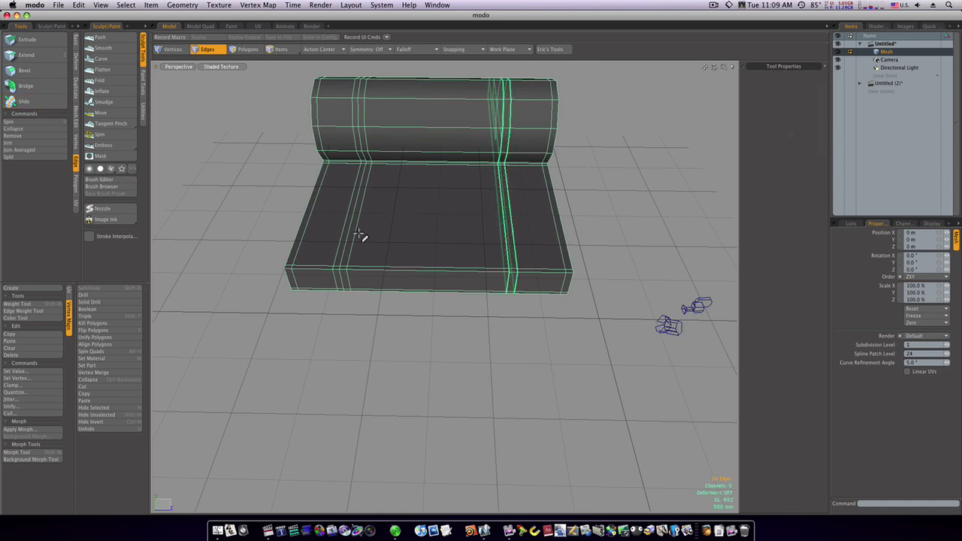
click(219, 207)
Slide a second duplicate of the right cross loop outward at about 18.7%, and clear the edge selection.
double_click(512, 234)
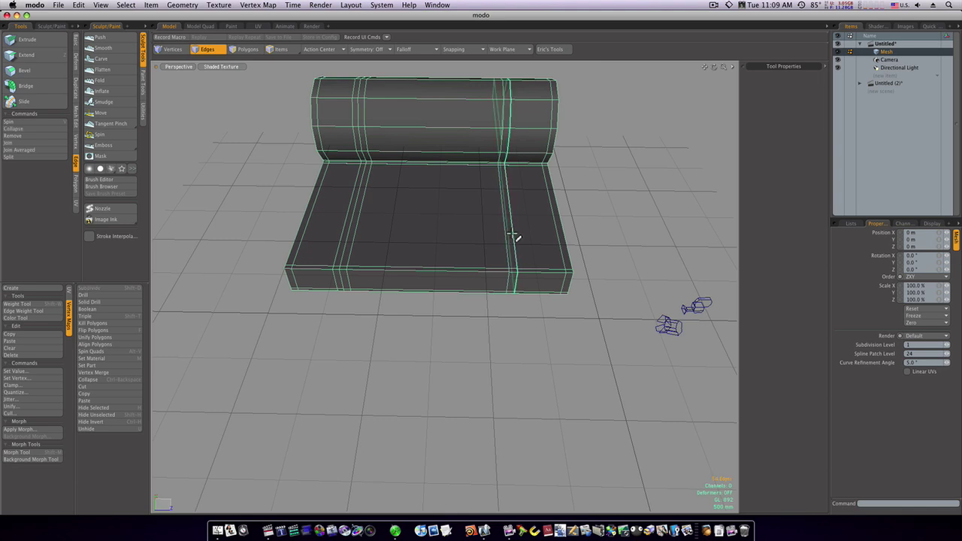
double_click(514, 236)
click(43, 101)
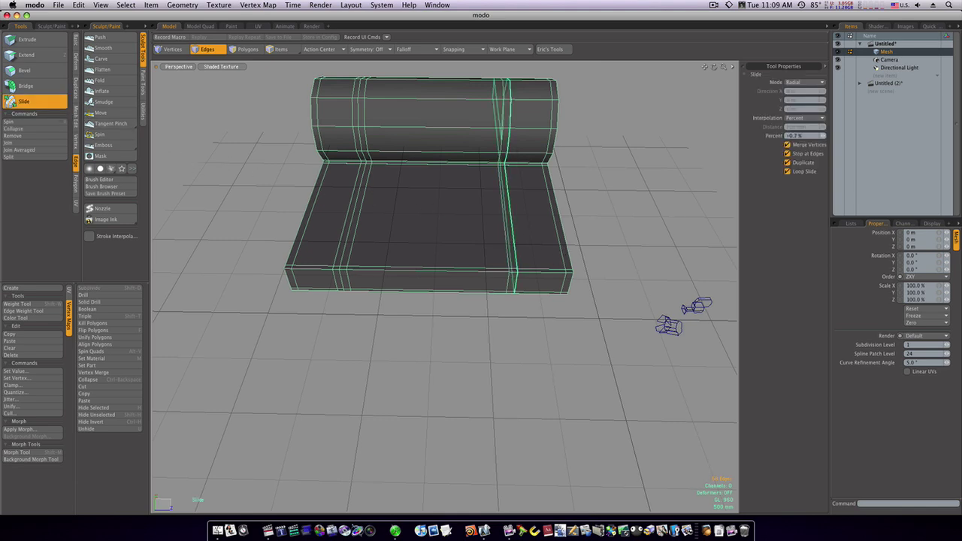
drag(511, 236, 522, 236)
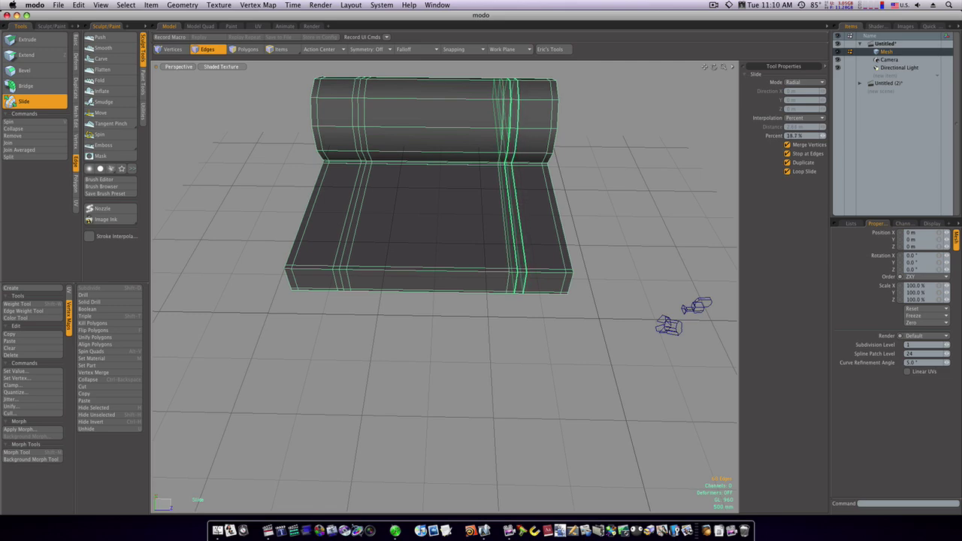
key(space)
click(606, 224)
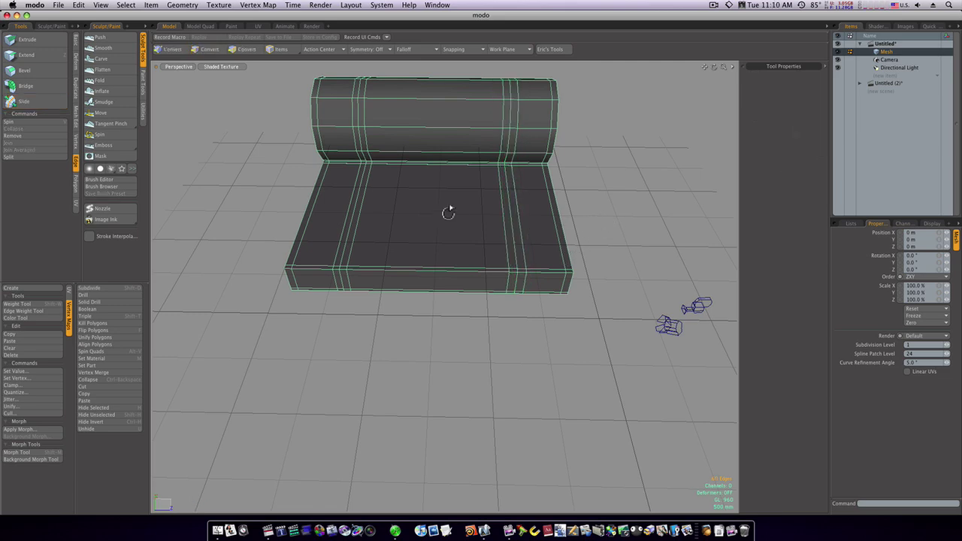
Select the middle edges of both triple-loop bands around the outer surface of the tube, leaving out those on the plate.
alt+drag(449, 214, 450, 236)
ctrl+alt+drag(403, 210, 436, 229)
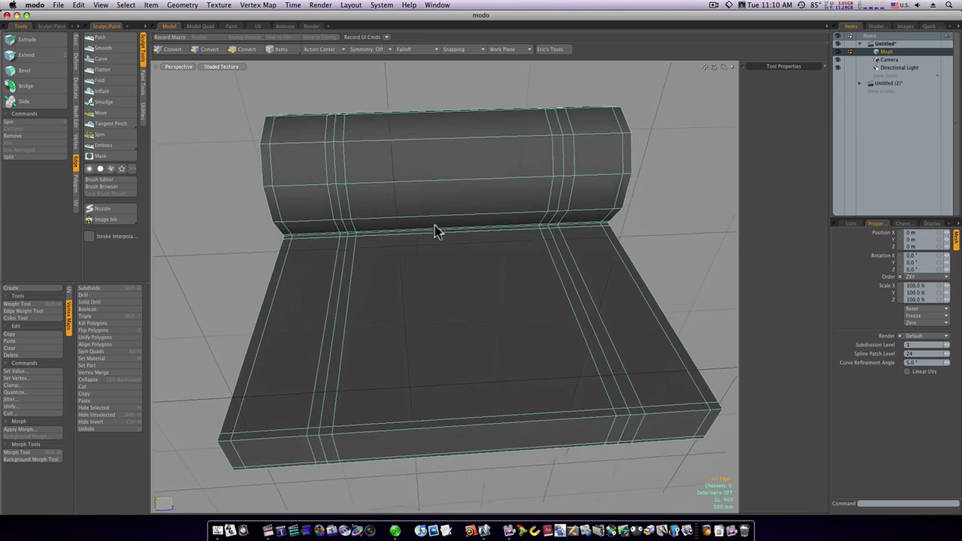
click(343, 217)
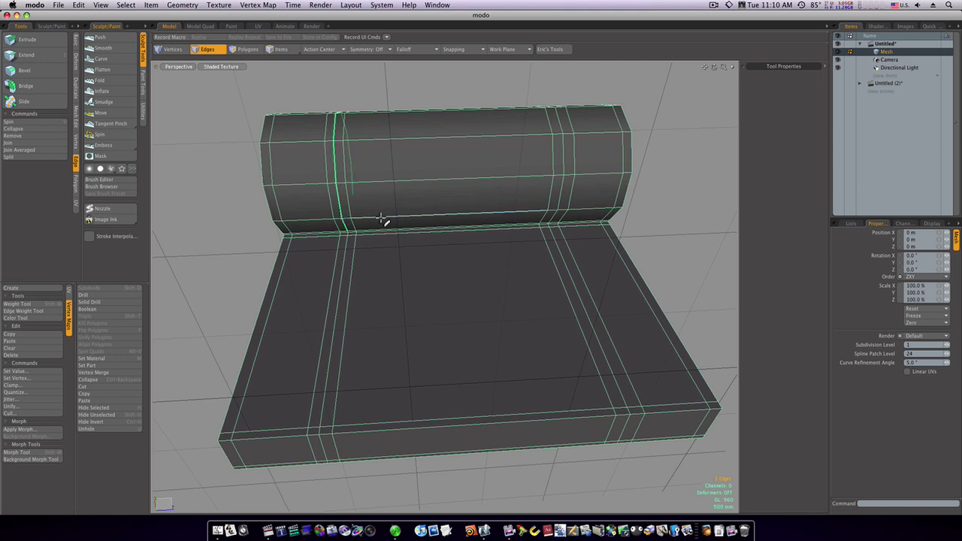
key(2)
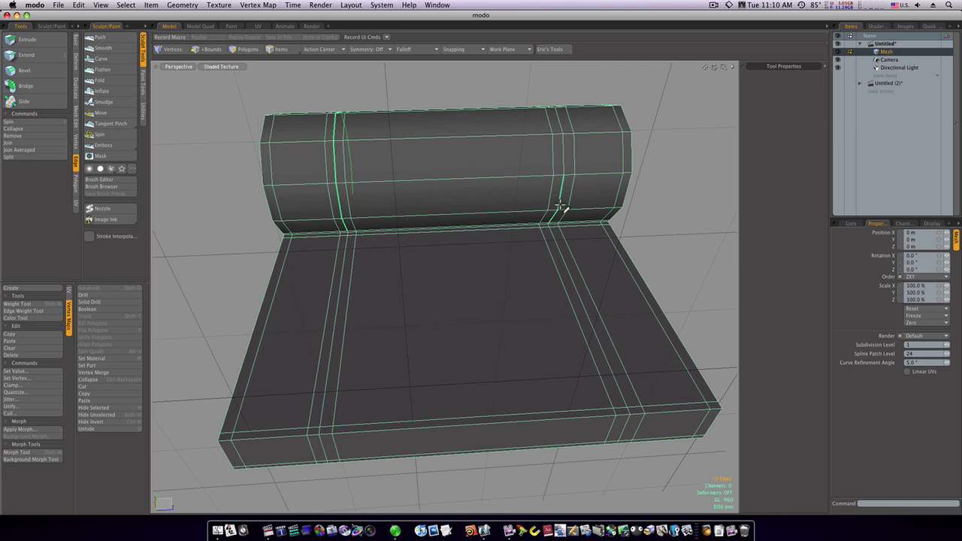
key(2)
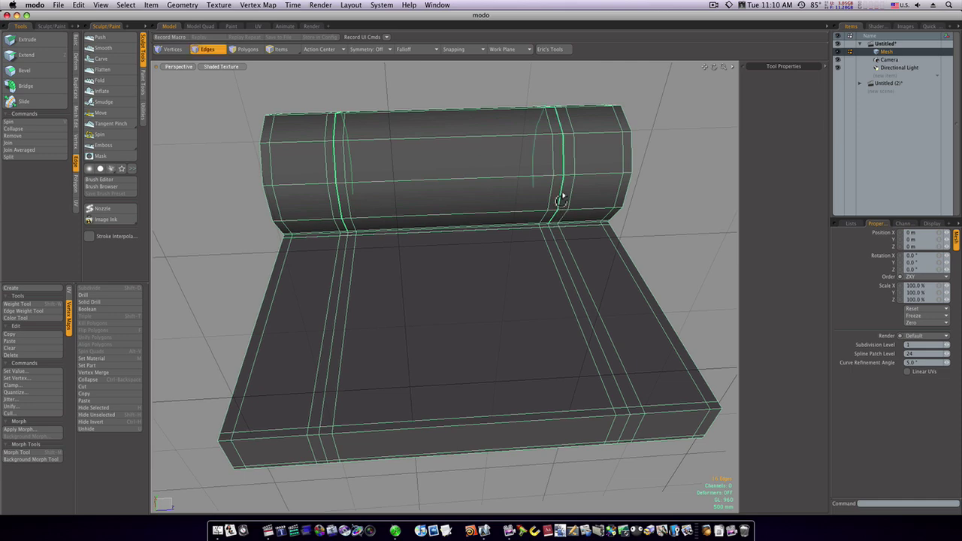
alt+drag(562, 199, 453, 58)
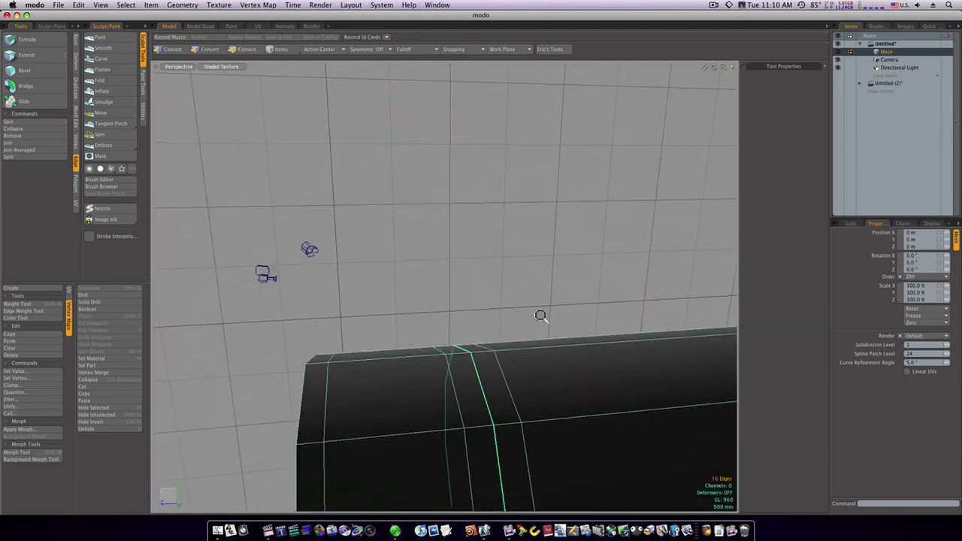
alt+drag(541, 316, 724, 372)
alt+shift+drag(374, 257, 394, 273)
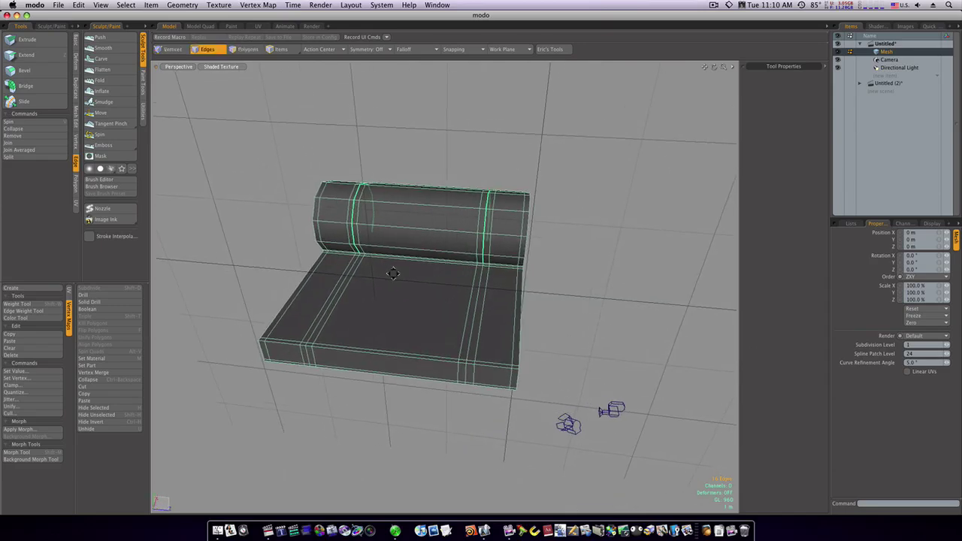
Scale the selected middle edges of both bands vertically to about 82% to sink two grooves into the tube, and clear the selection.
key(r)
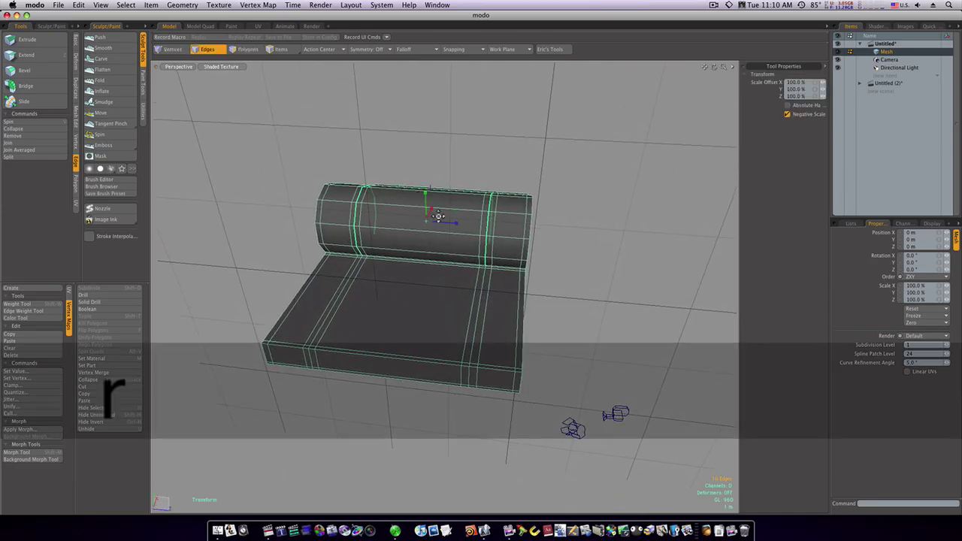
drag(429, 218, 449, 218)
key(super+z)
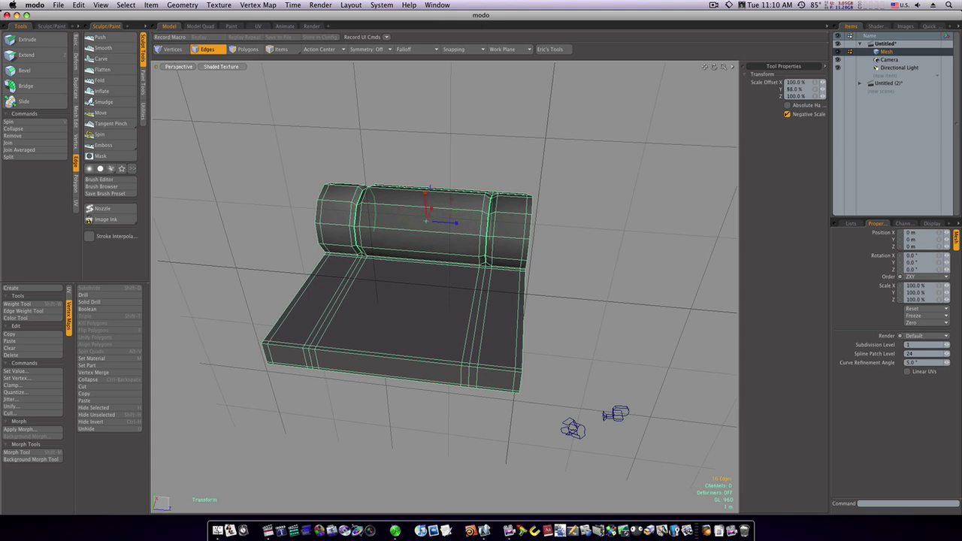
drag(452, 197, 452, 191)
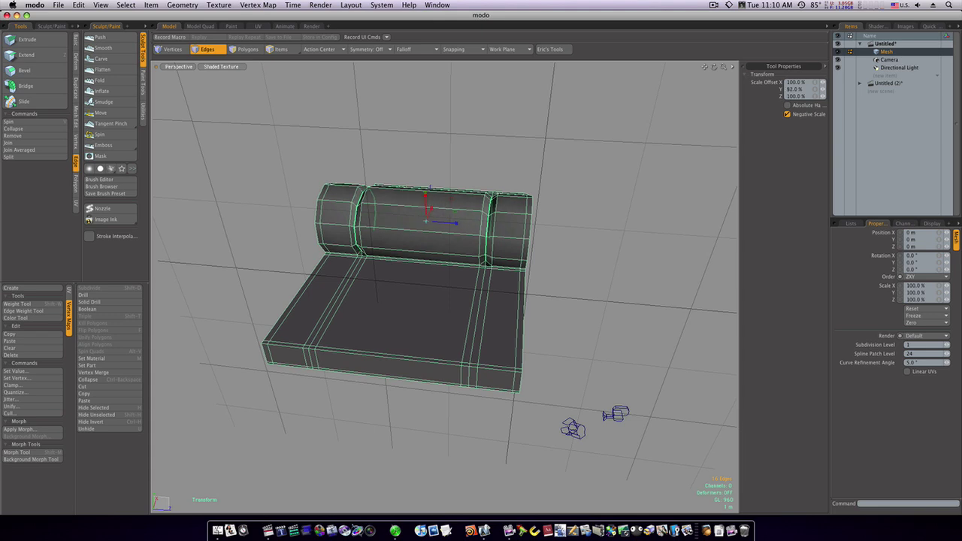
key(space)
click(571, 266)
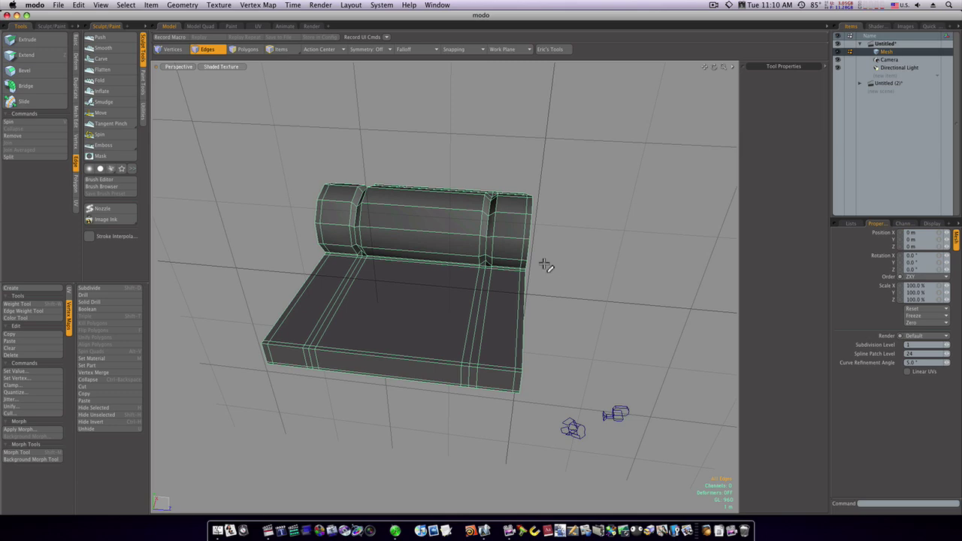
Lower the raised groove vertex at the right-hand junction of tube and plate by about 452 mm, back down to the plate.
ctrl+alt+drag(544, 265, 655, 279)
alt+drag(563, 301, 568, 291)
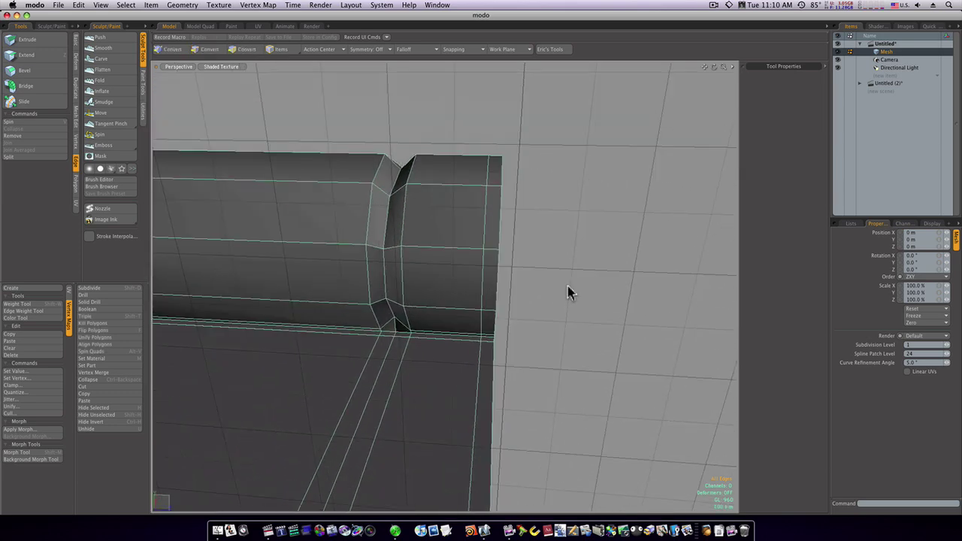
scroll(570, 292, up, 5)
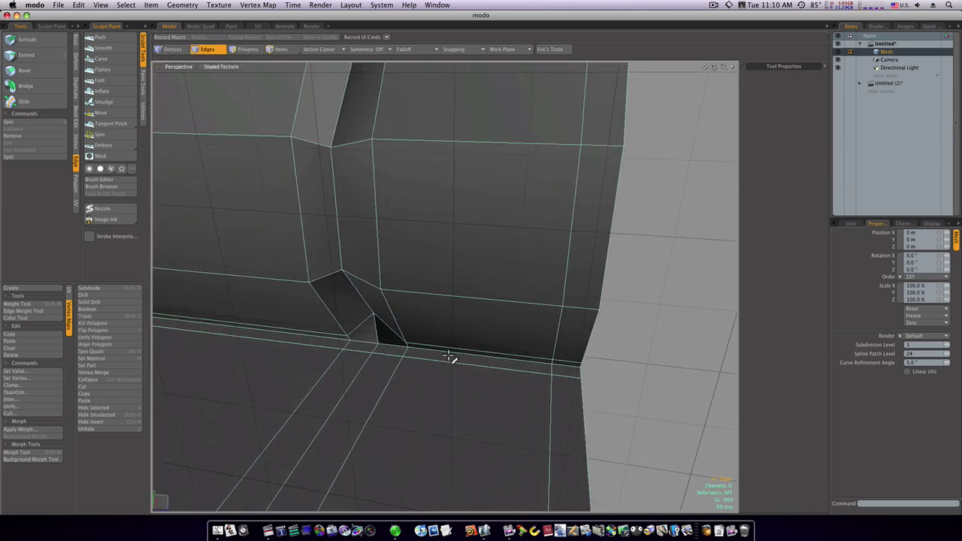
key(3)
key(1)
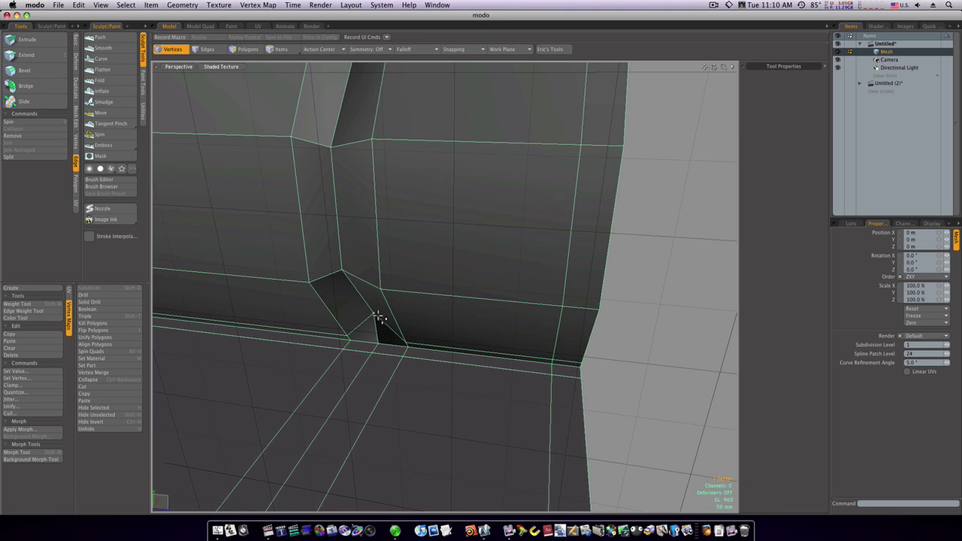
key(w)
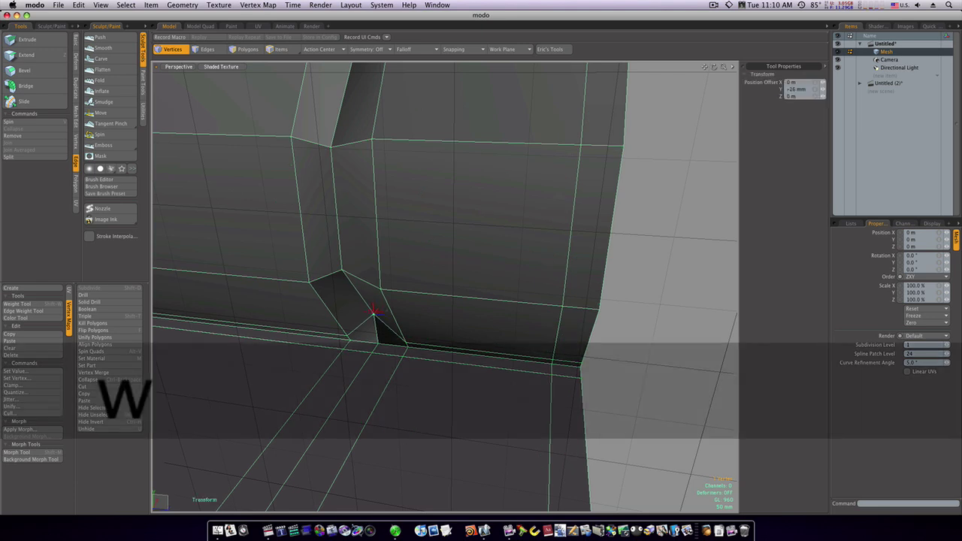
drag(374, 309, 374, 323)
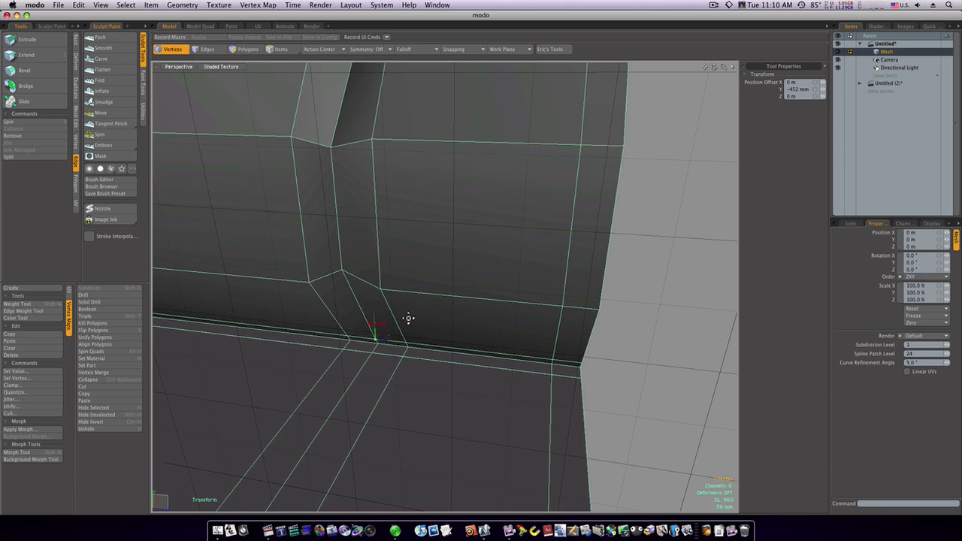
mouse_move(408, 318)
ctrl+alt+mouse_down()
mouse_move(299, 311)
mouse_move(421, 313)
ctrl+alt+mouse_up()
alt+drag(316, 285, 382, 290)
alt+drag(382, 291, 429, 289)
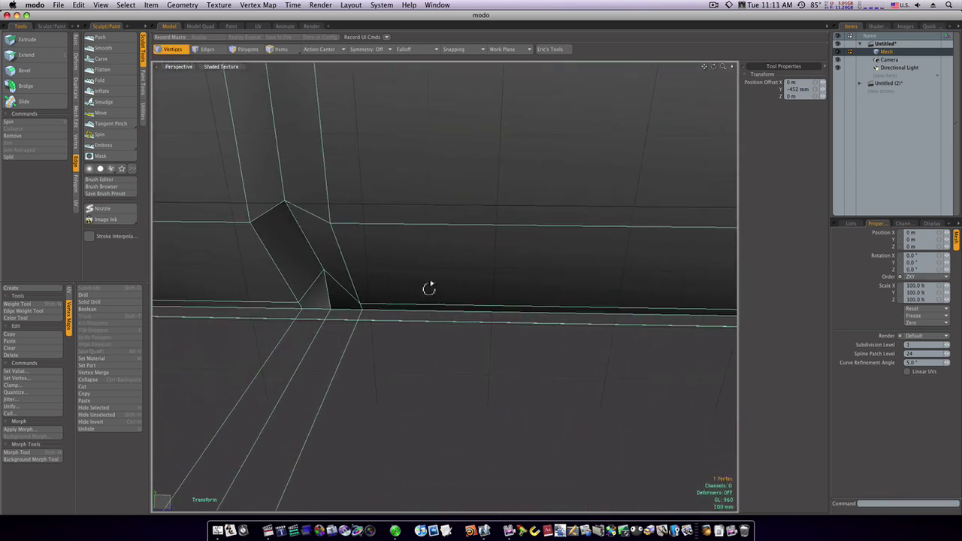
key(space)
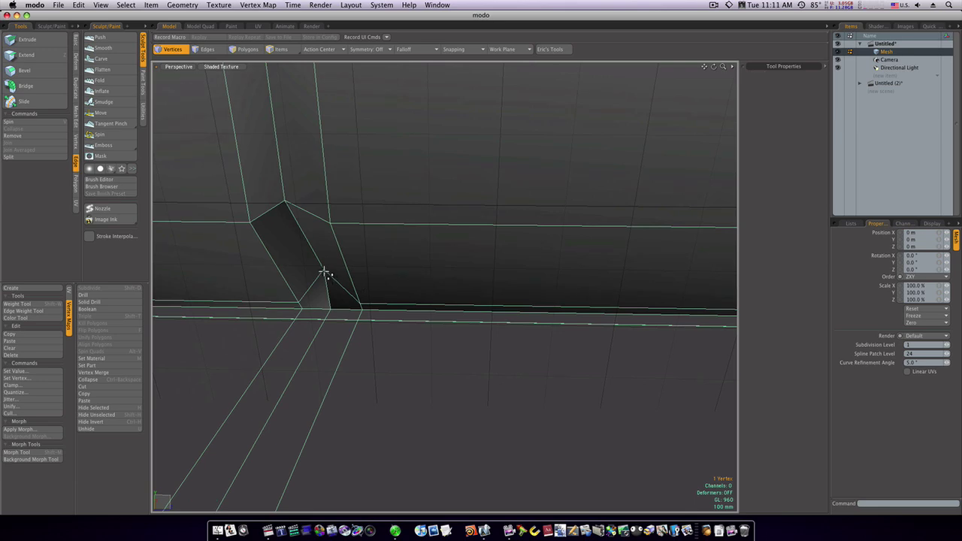
Select the remaining raised groove vertices at the tube-plate junctions and lower them together by about 450 mm, and clear the selection.
ctrl+alt+drag(421, 309, 290, 301)
alt+drag(522, 281, 363, 374)
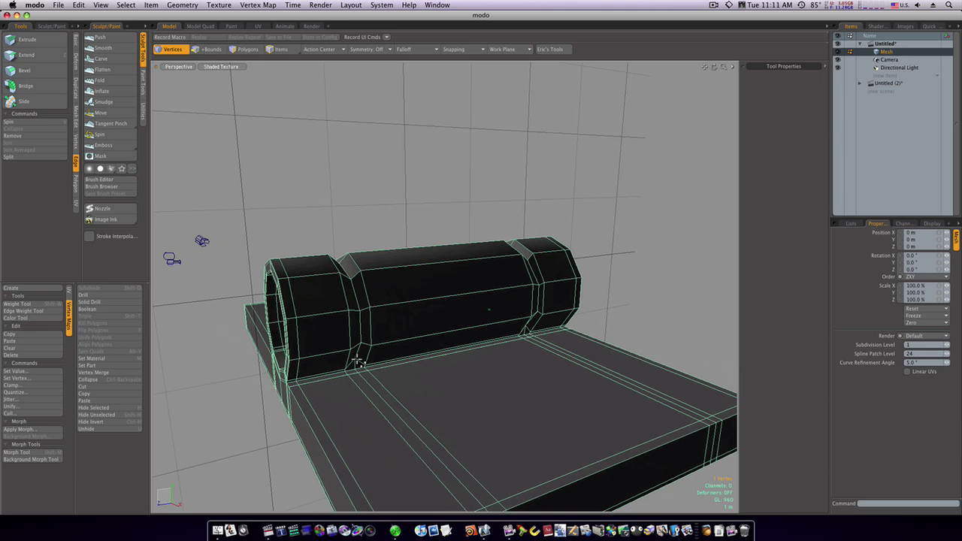
alt+drag(561, 333, 516, 327)
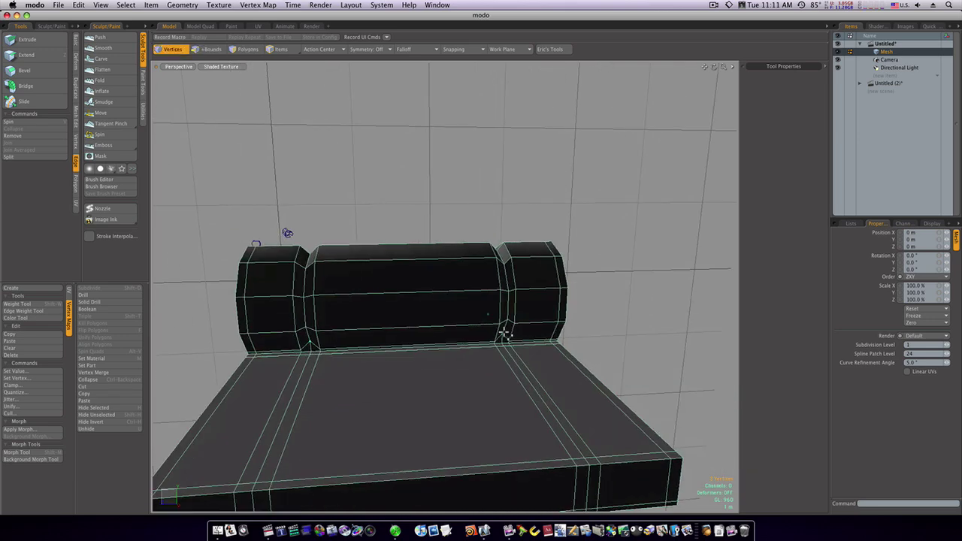
key(w)
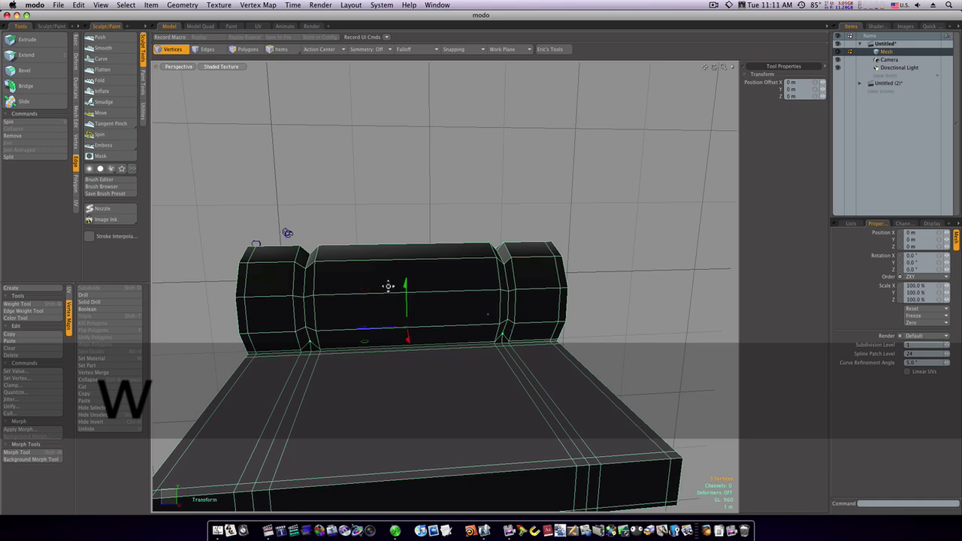
drag(404, 287, 406, 328)
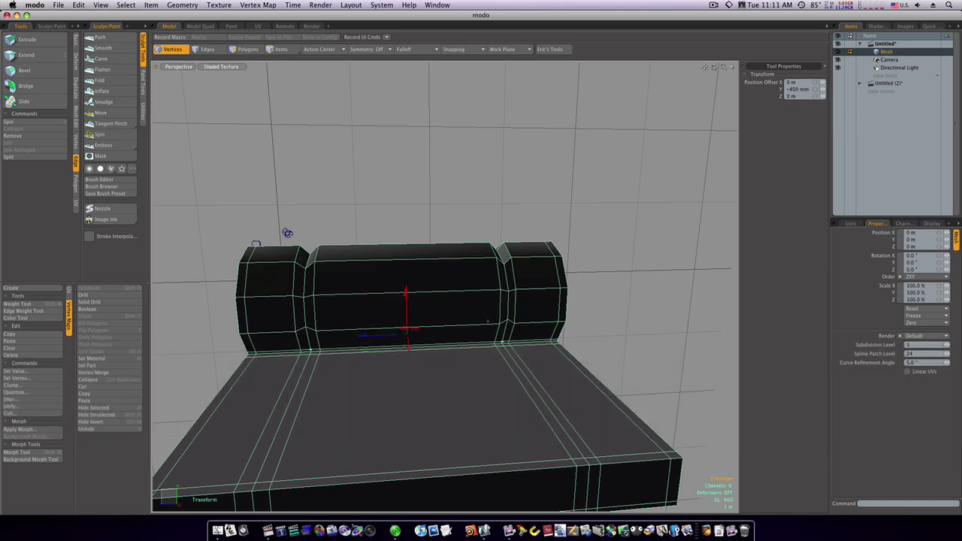
key(space)
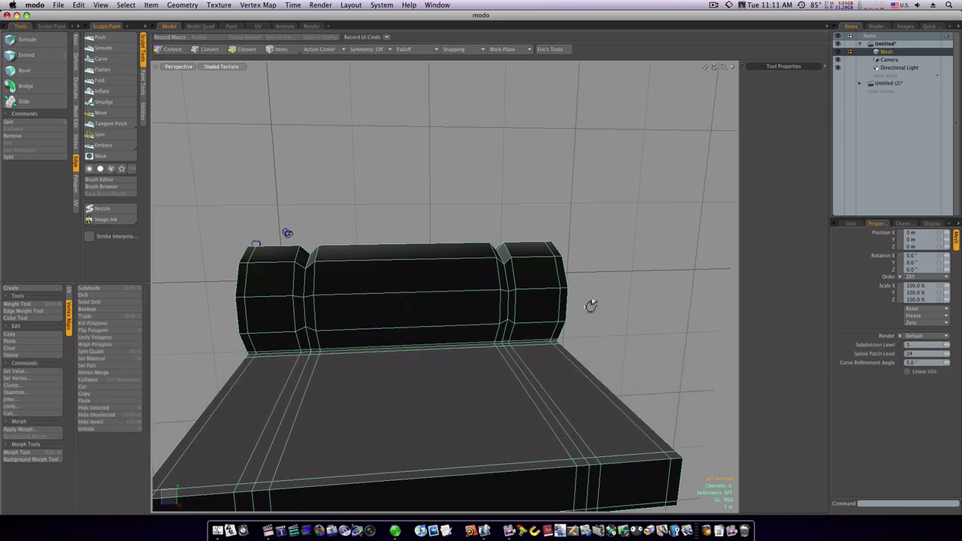
Check the grooves with subdivision smoothing turned on, set the viewport shading to Advanced OpenGL, and return to the unsmoothed mesh.
ctrl+alt+drag(591, 306, 498, 308)
alt+drag(497, 308, 554, 318)
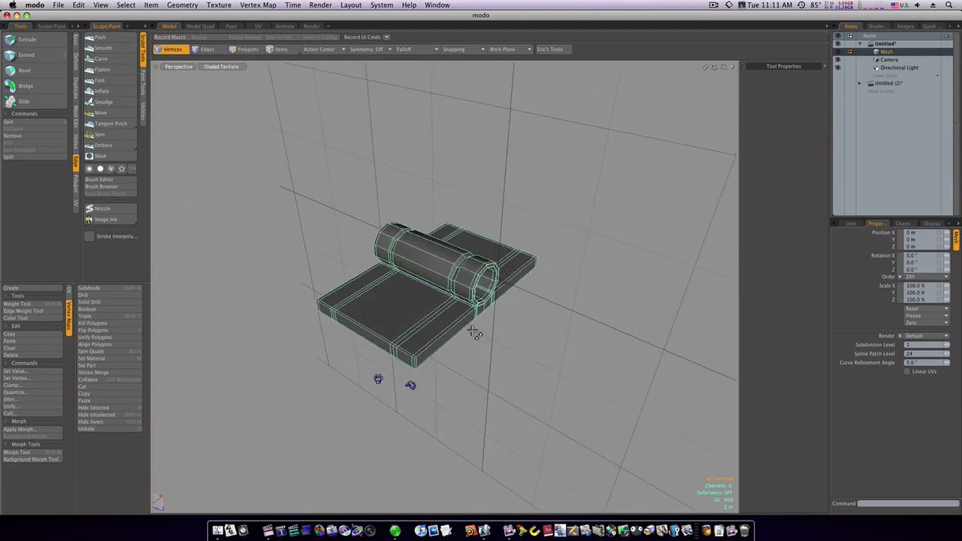
key(Tab)
ctrl+alt+drag(482, 305, 450, 308)
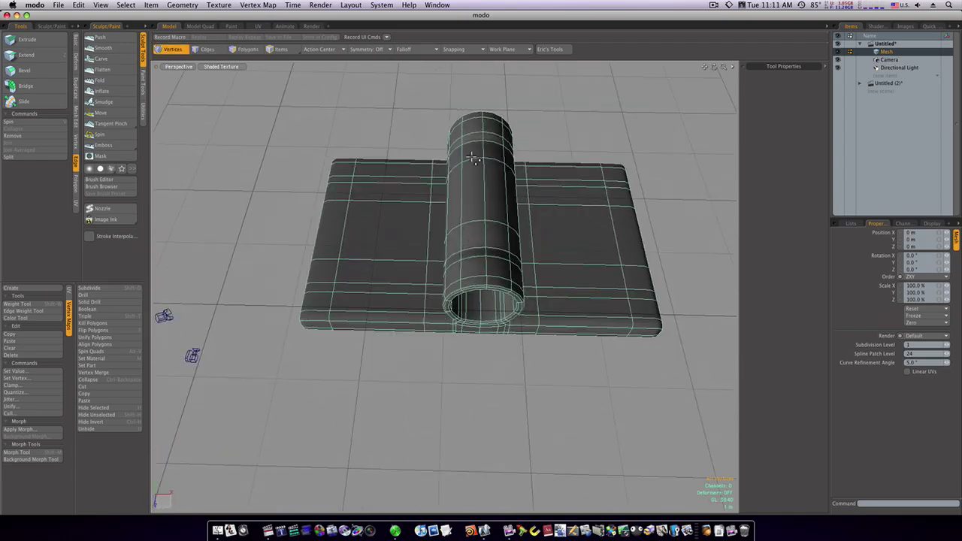
alt+drag(474, 261, 636, 207)
click(216, 69)
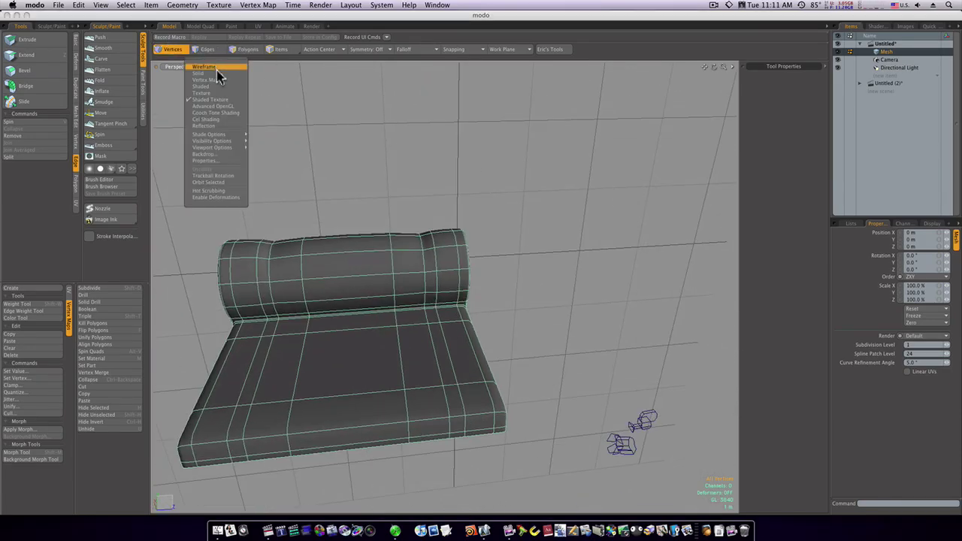
click(221, 105)
alt+drag(409, 202, 343, 218)
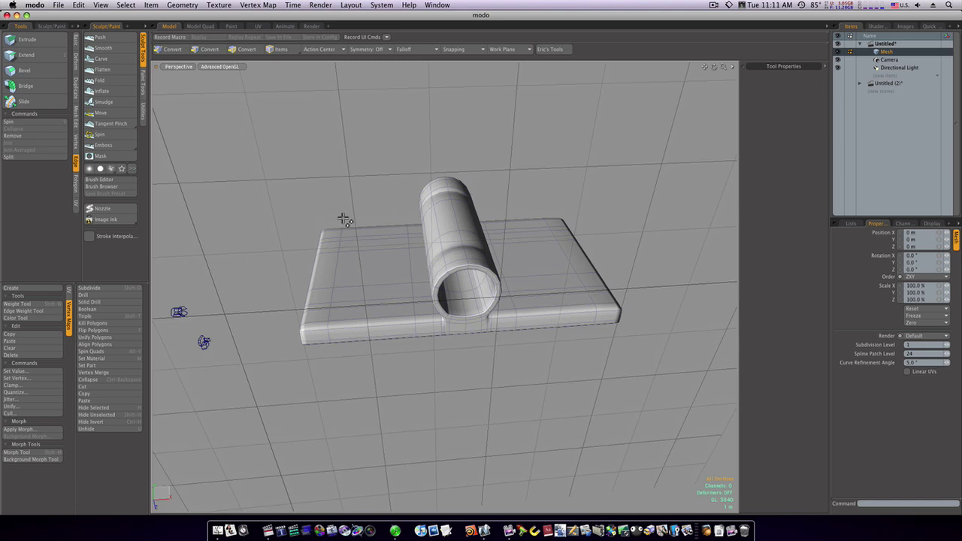
key(Tab)
Loop Slice the left half of the plate in Free mode at 80%, parallel to the tube near the outer edge, and clear the selection.
alt+drag(314, 303, 318, 279)
key(2)
key(3)
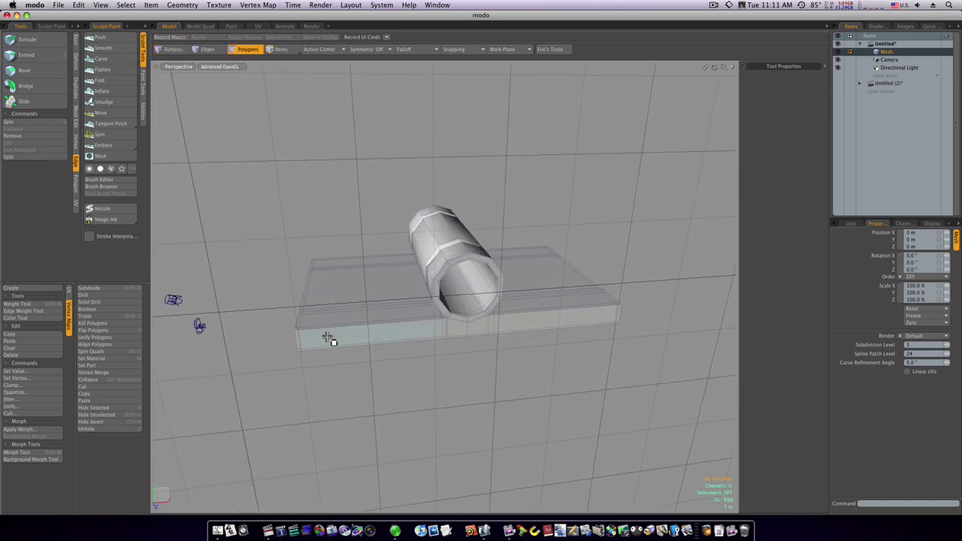
click(329, 323)
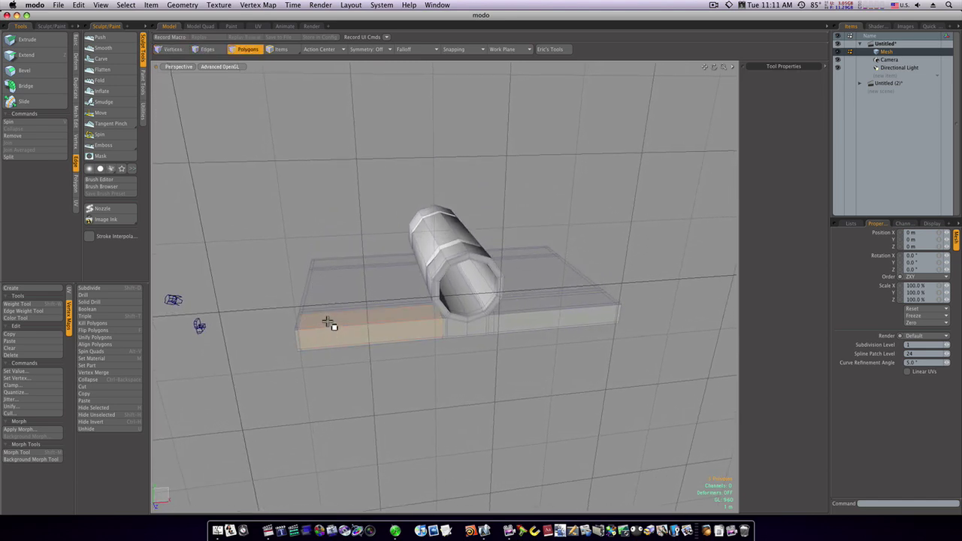
click(74, 117)
click(30, 100)
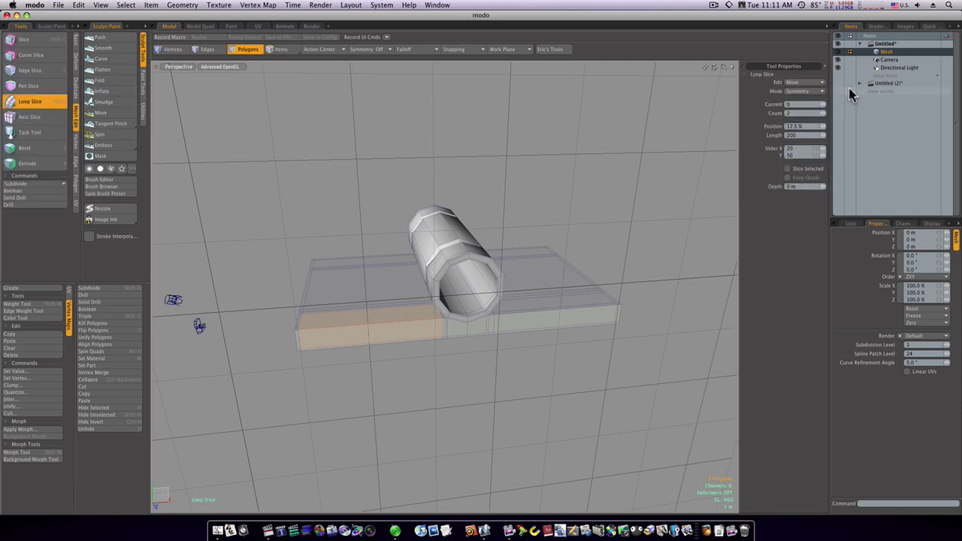
click(820, 92)
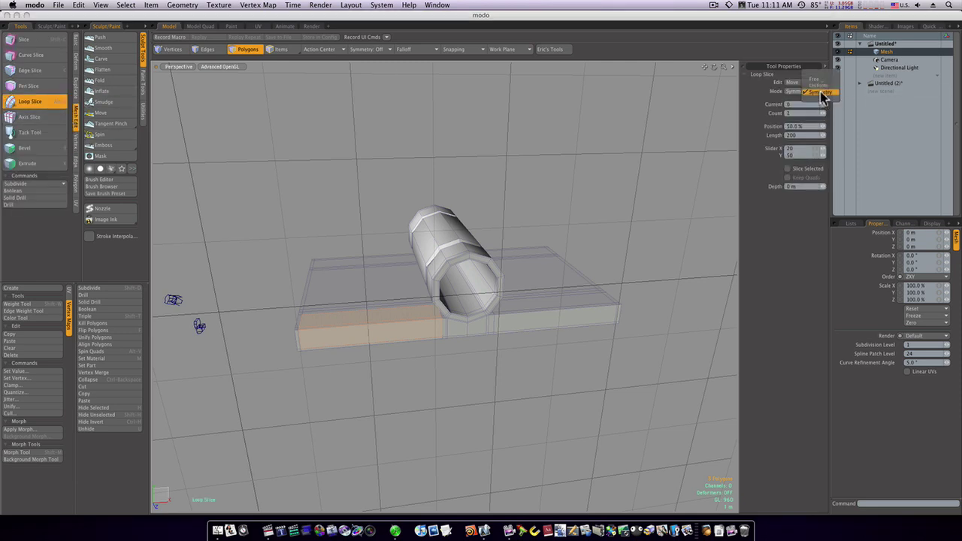
click(812, 78)
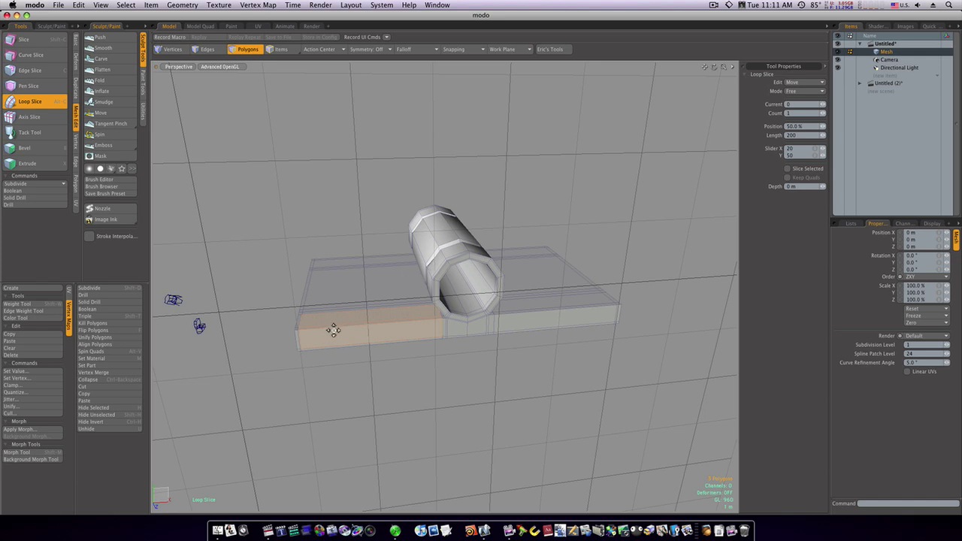
click(333, 331)
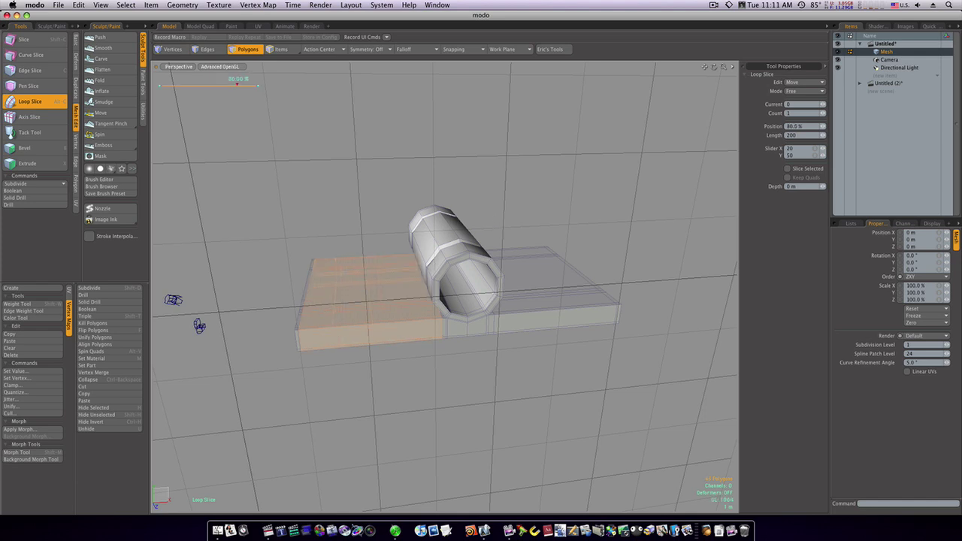
key(space)
click(253, 211)
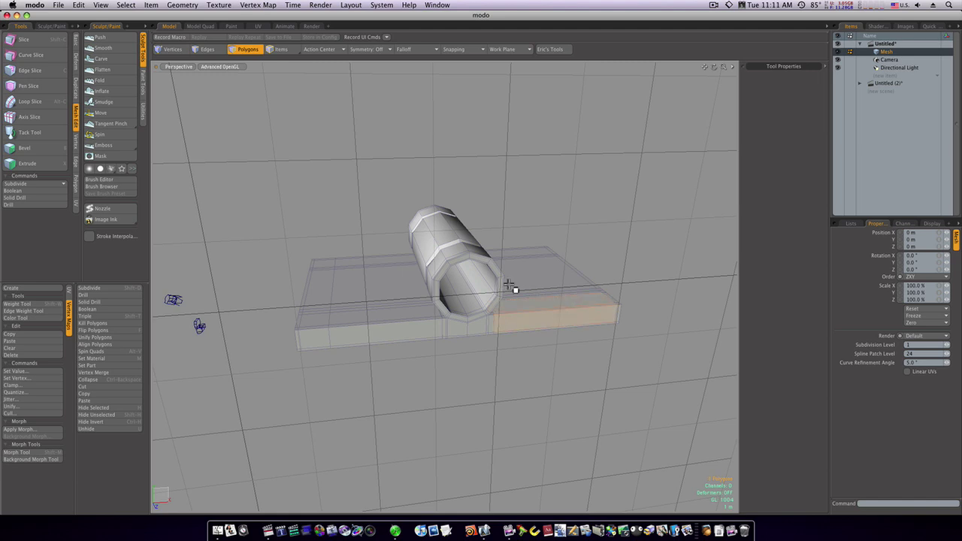
Loop Slice the right half of the plate at about 20%, near its outer edge, and clear the polygon selection.
click(30, 101)
drag(556, 317, 562, 316)
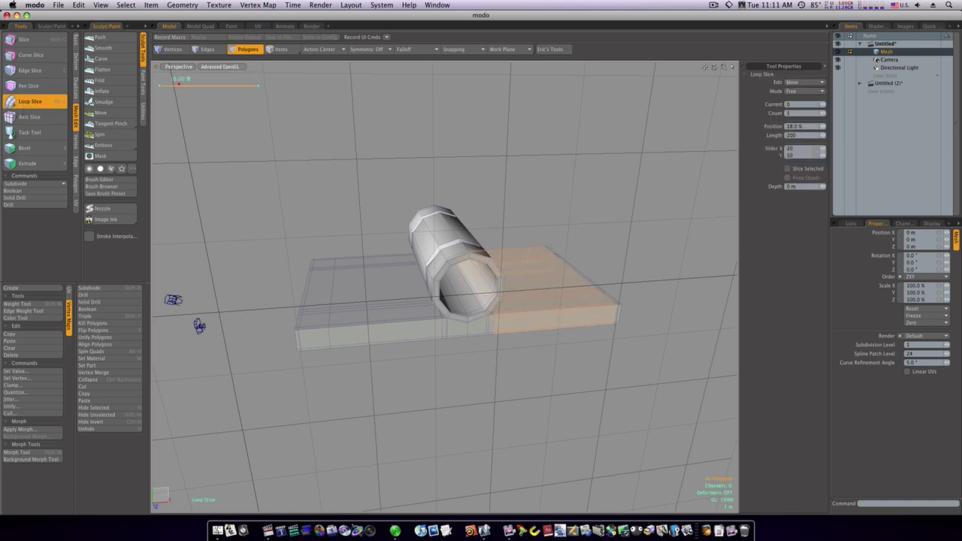
key(space)
click(681, 284)
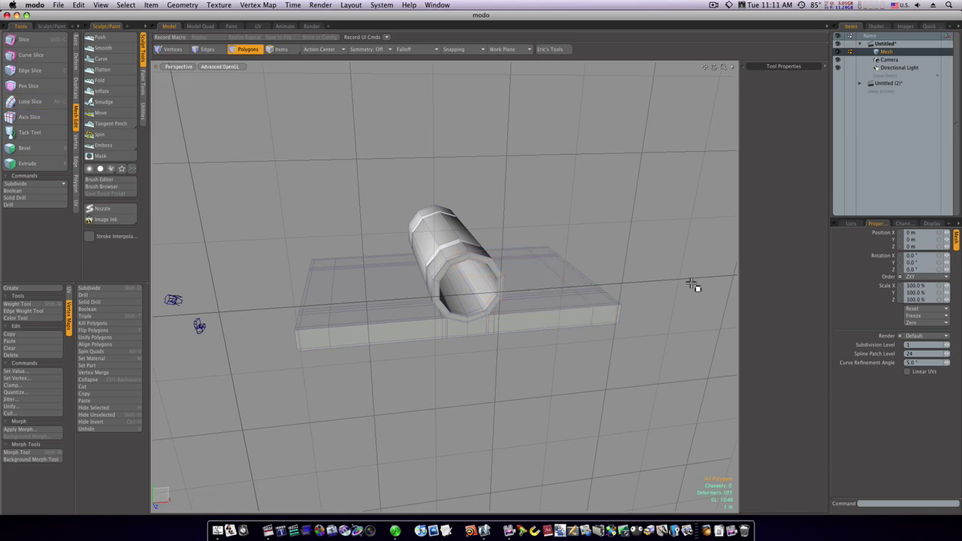
Select the four corner polygons on top of the plate and bevel them with a 540 mm inset and no shift, and clear the selection.
alt+drag(623, 277, 557, 308)
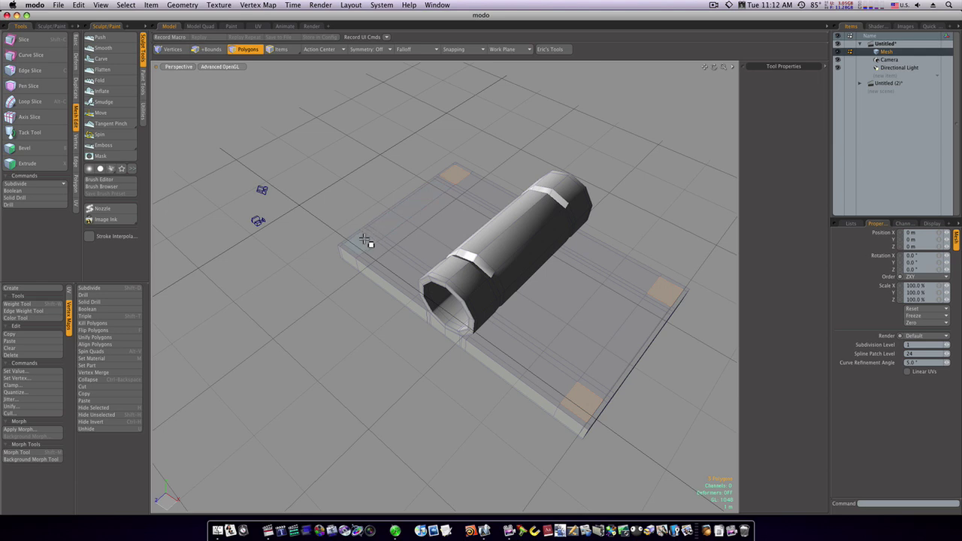
key(b)
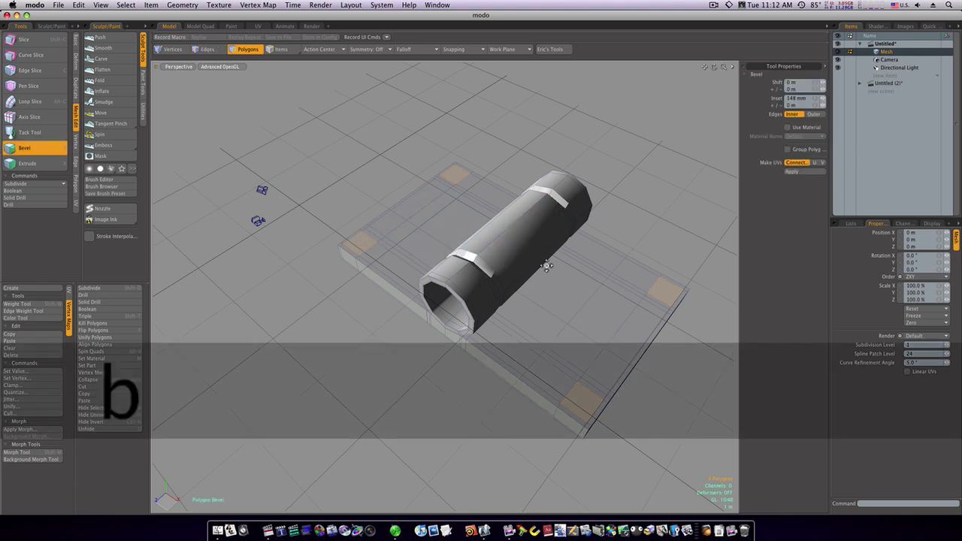
drag(549, 271, 533, 283)
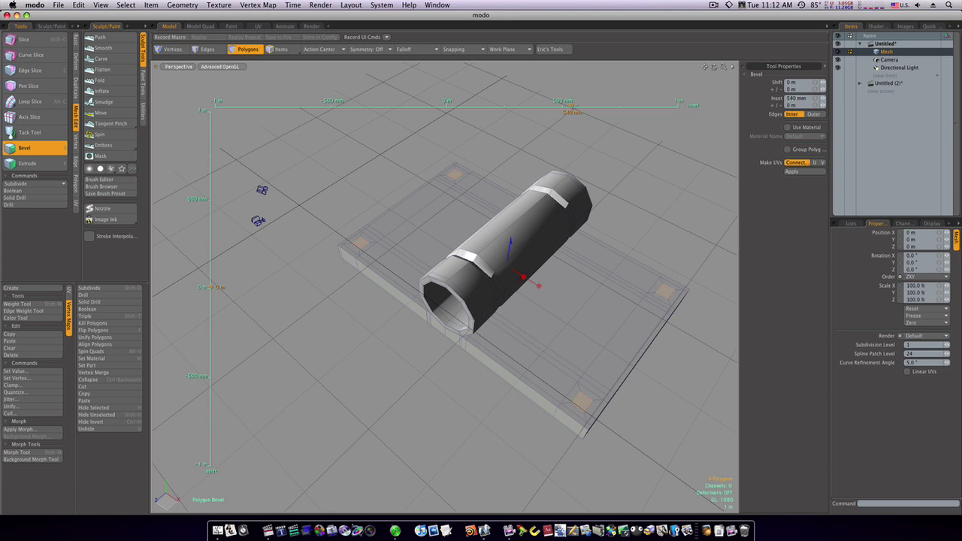
key(space)
click(655, 198)
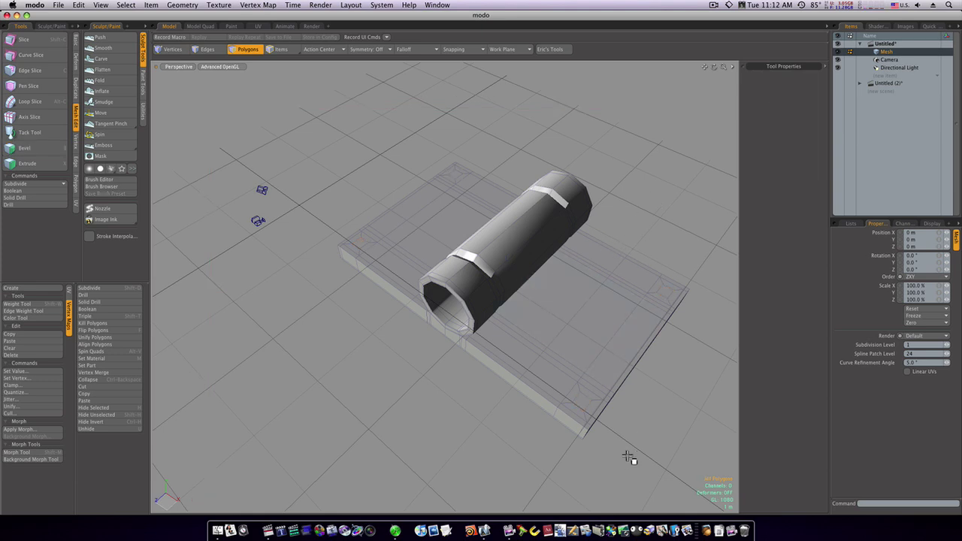
Select the near corner's polygons on the plate and Loop Slice the strip across the tube's open end at 50%.
drag(602, 413, 587, 405)
click(29, 100)
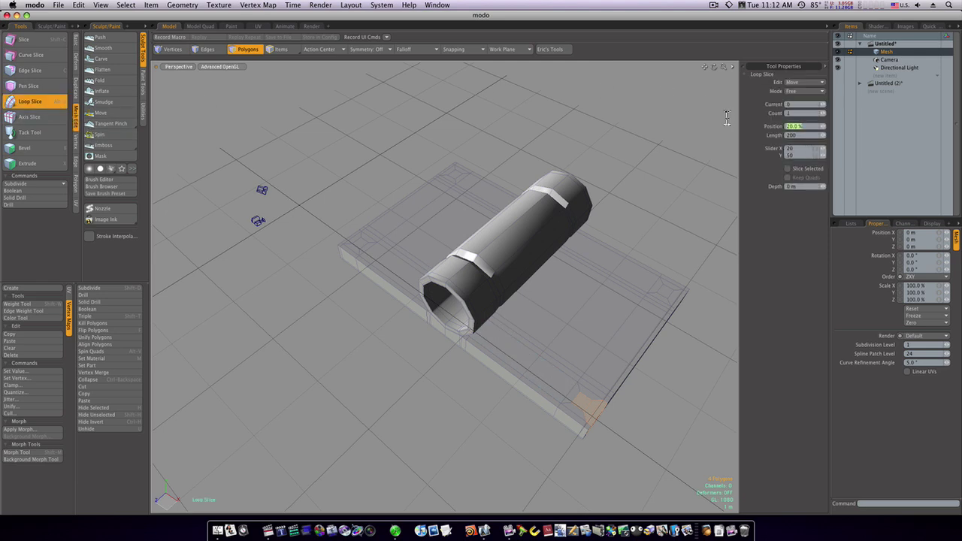
text(50)
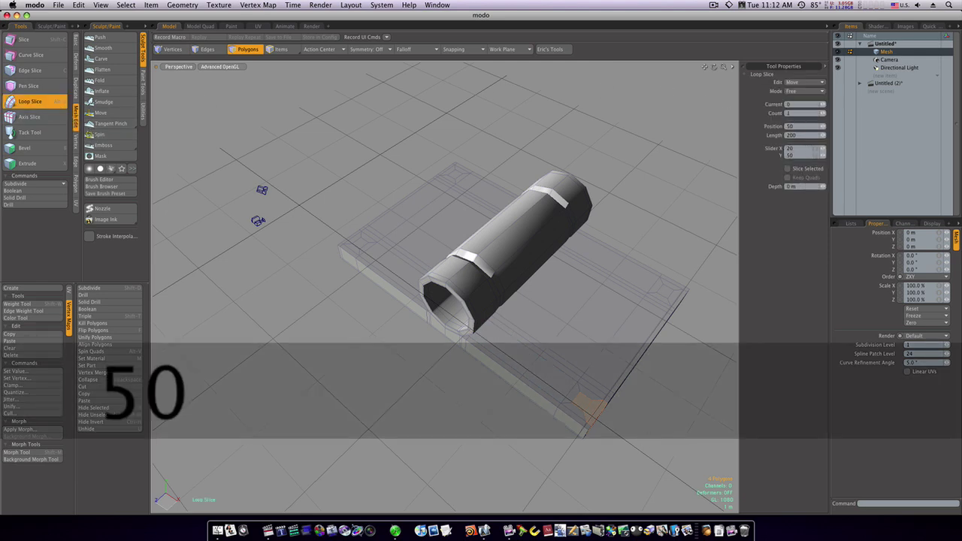
key(Return)
key(space)
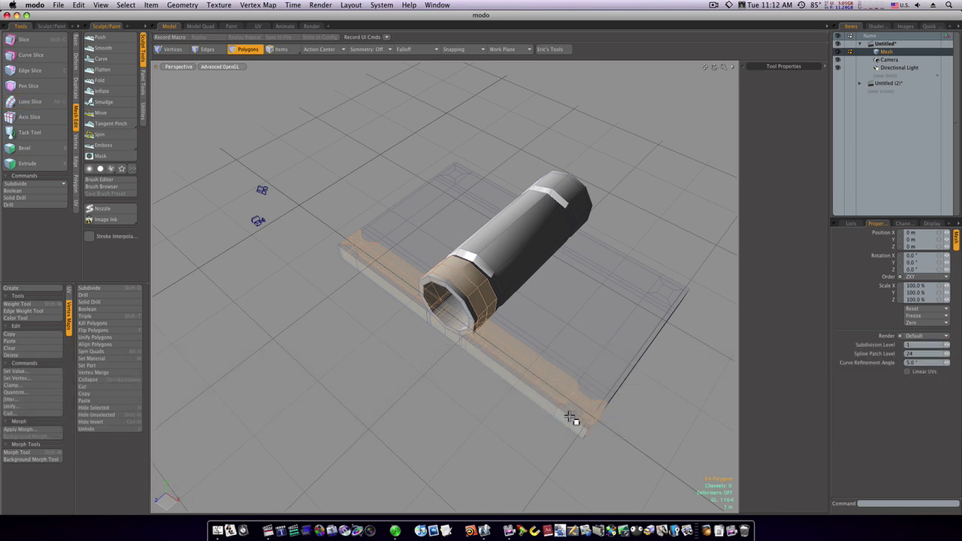
Select the polygons across the same corner in the other direction, Loop Slice them at 50%, and clear the selection.
click(569, 418)
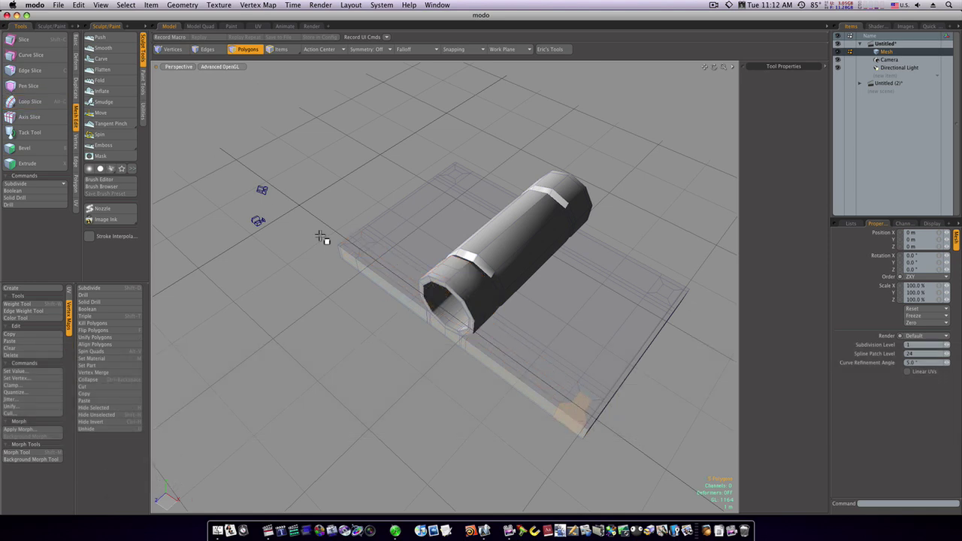
alt+shift+drag(545, 352, 413, 241)
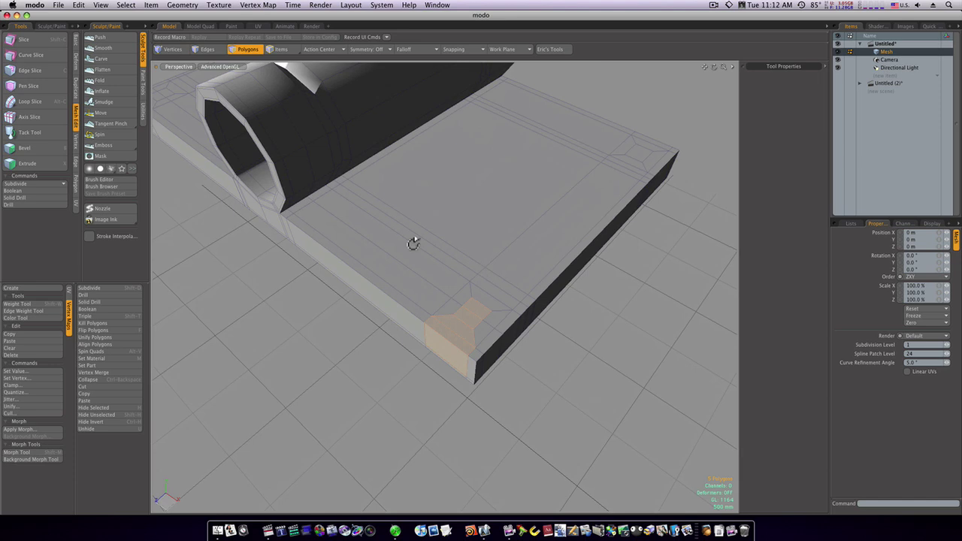
click(32, 101)
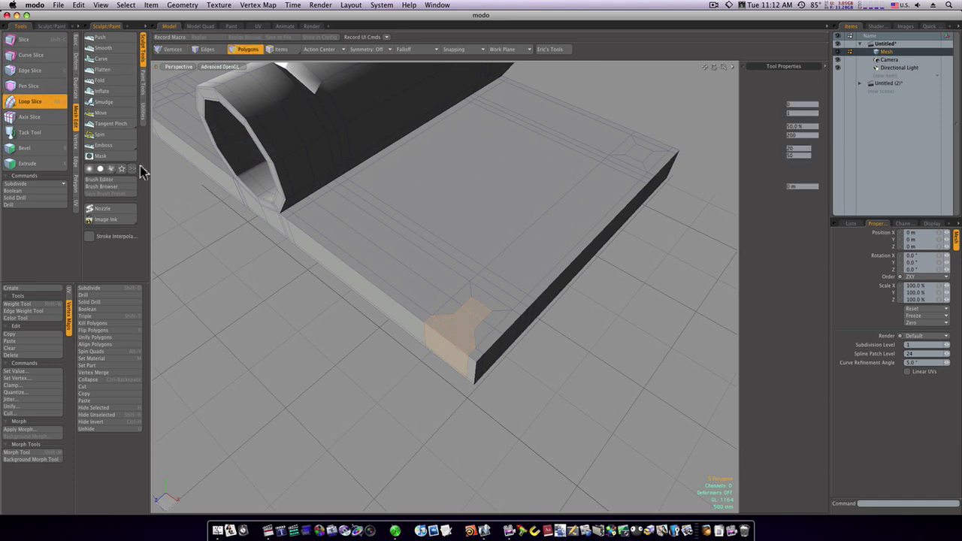
key(space)
click(534, 351)
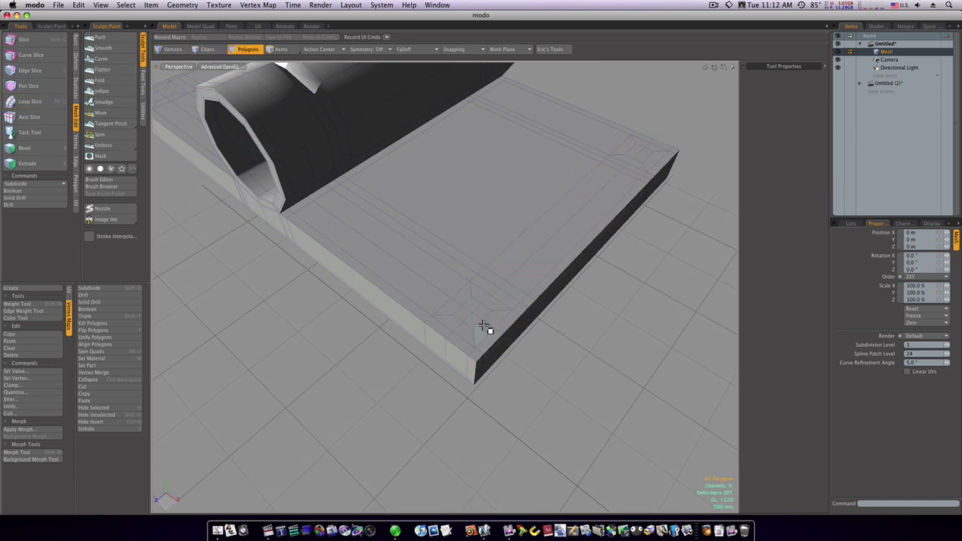
Select two opposite midpoint vertices of the corner inset and scale them outward to about 111% along X.
alt+drag(484, 326, 428, 331)
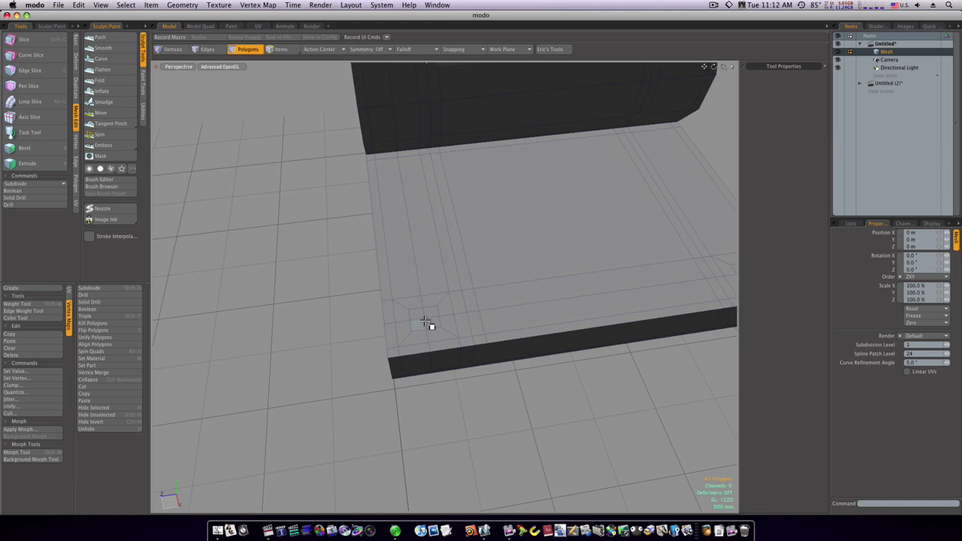
key(1)
click(422, 310)
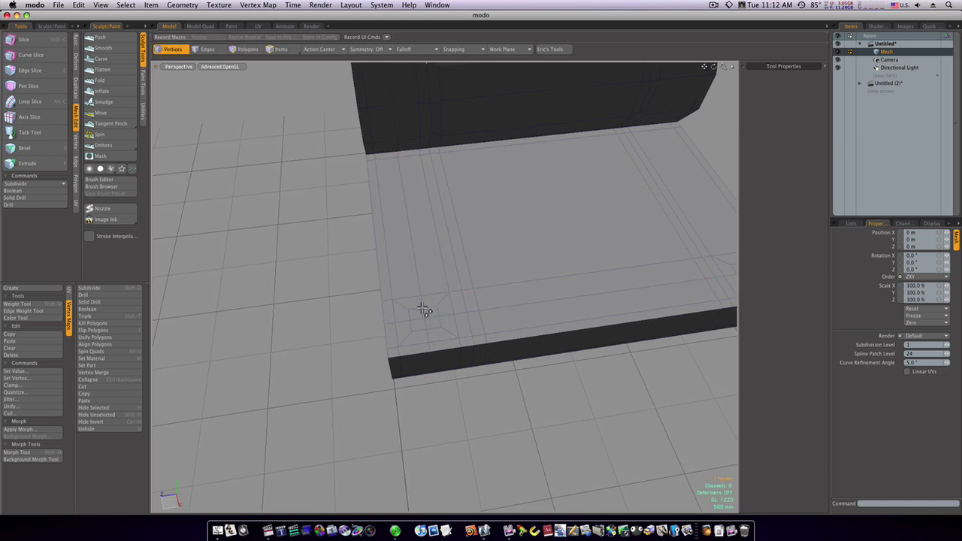
click(423, 307)
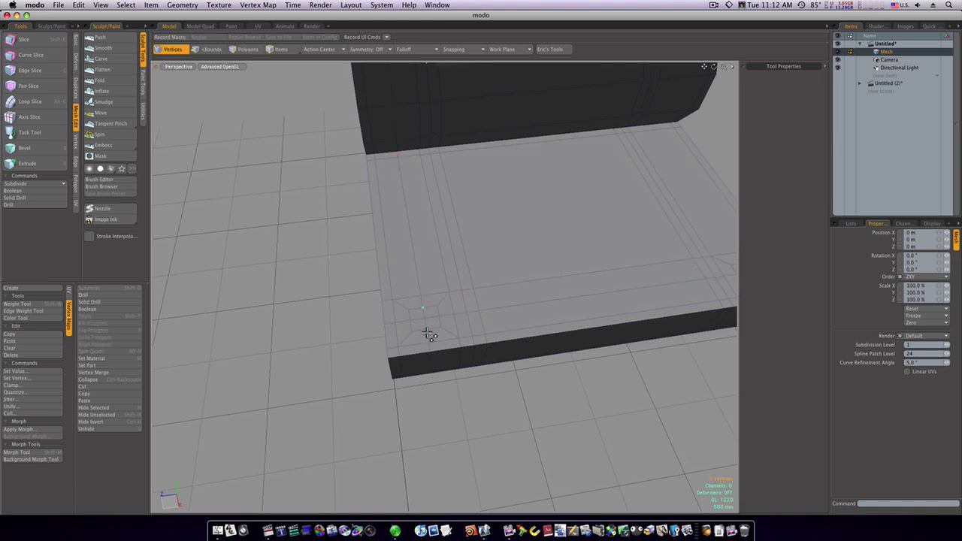
key(r)
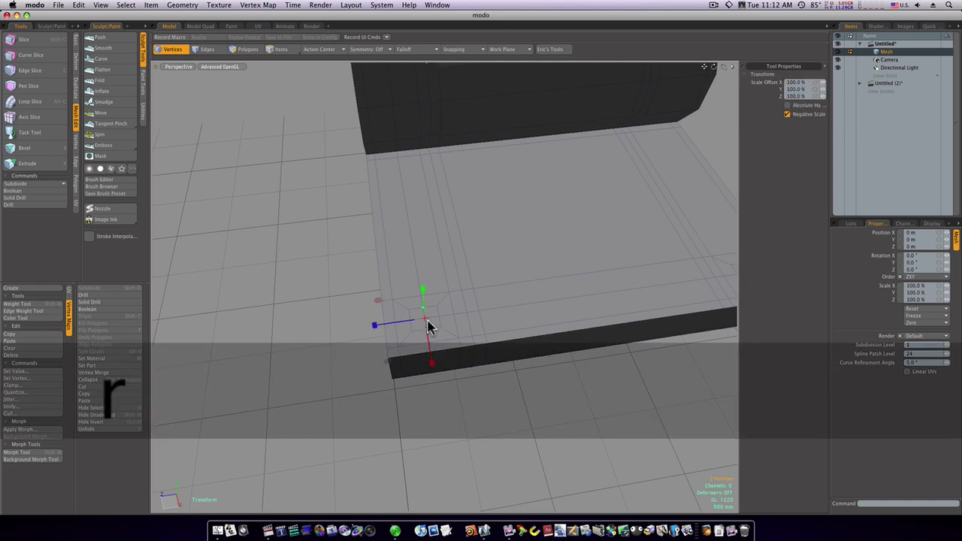
drag(433, 367, 434, 378)
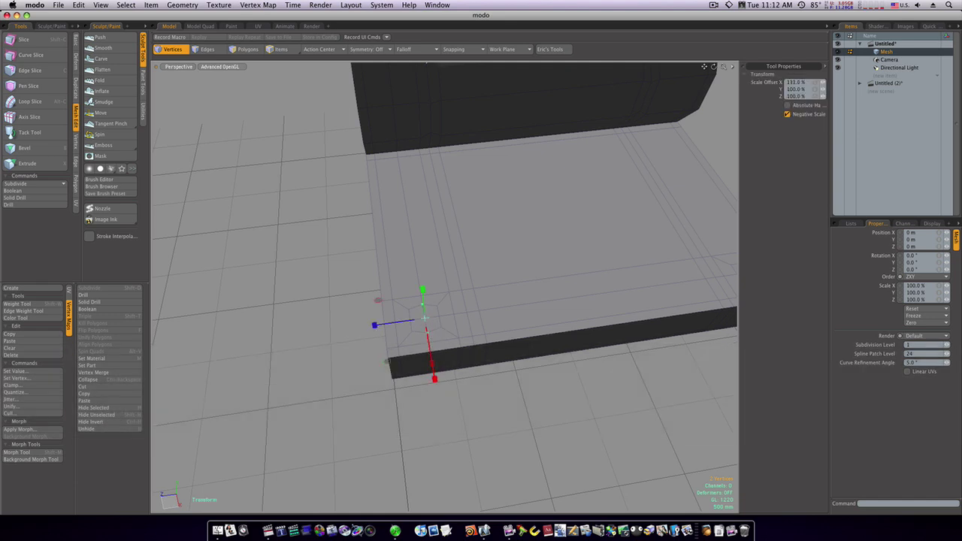
key(space)
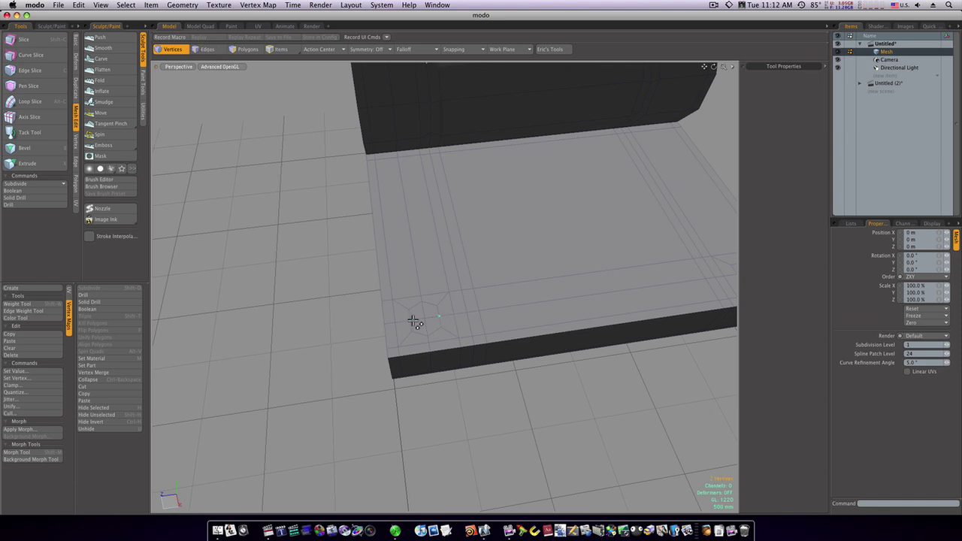
Scale the corner inset's other two midpoint vertices outward to about 111% along Z, and clear the vertex selection.
key(r)
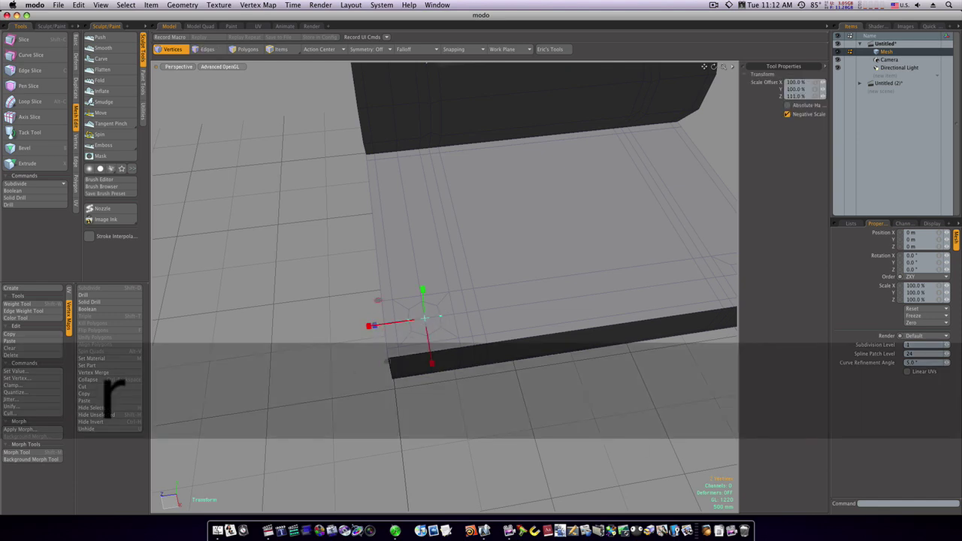
drag(370, 325, 353, 327)
key(space)
click(489, 383)
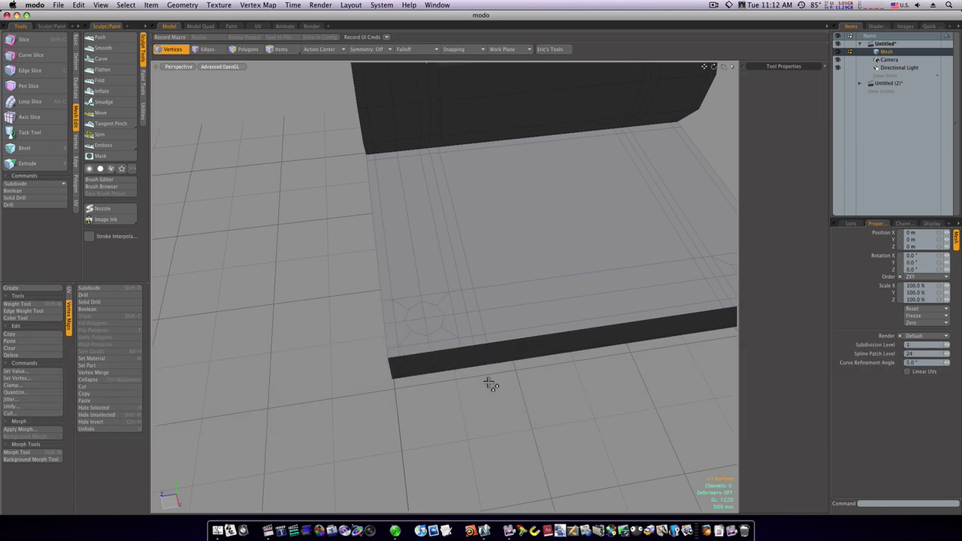
Undo the last action and switch to edge selection for the plate.
key(super+z)
alt+drag(505, 383, 383, 350)
key(2)
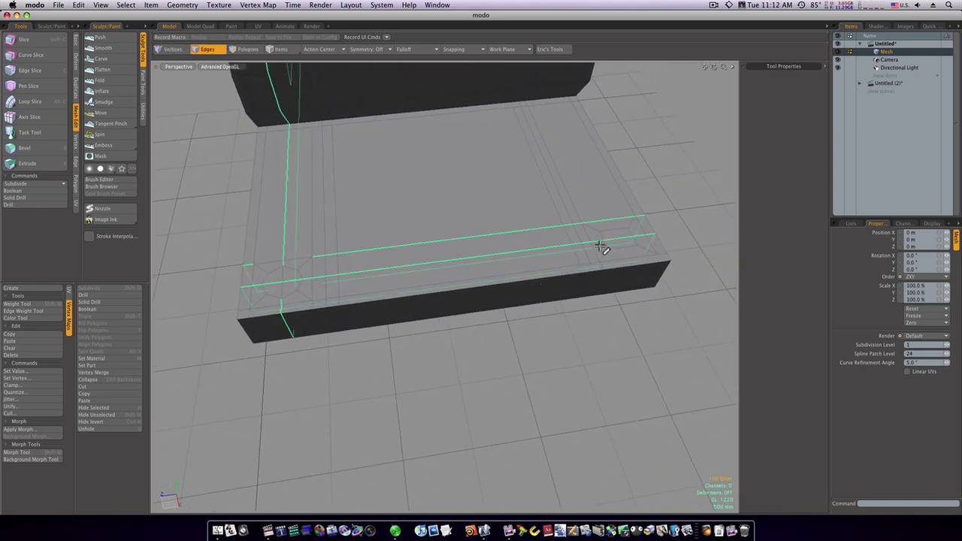